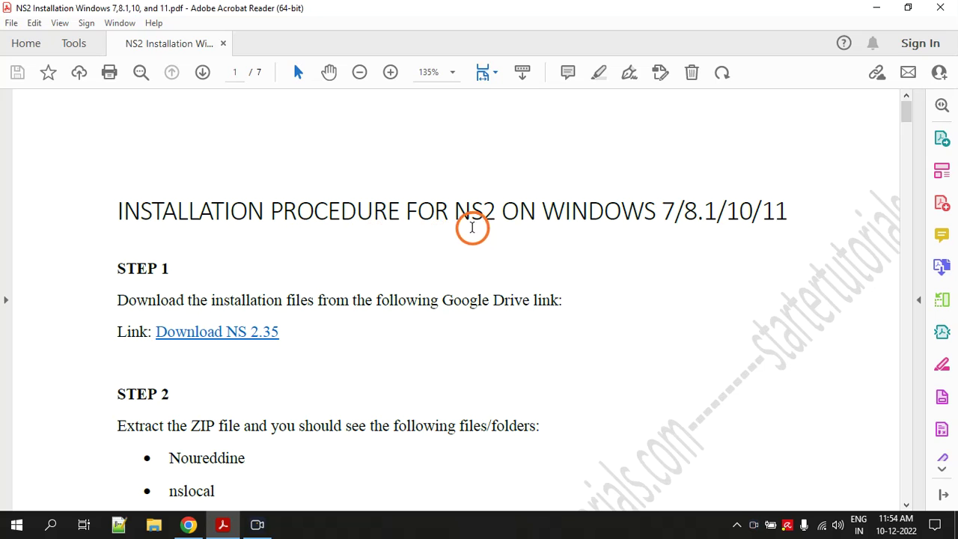
Step: Review the Windows versions 7, 8.1, 10 and 11 listed in the title of the NS2 installation guide
{"action": "left_click_drag", "start_coordinate": [662, 216], "coordinate": [785, 212]}
{"action": "left_click", "coordinate": [702, 252]}
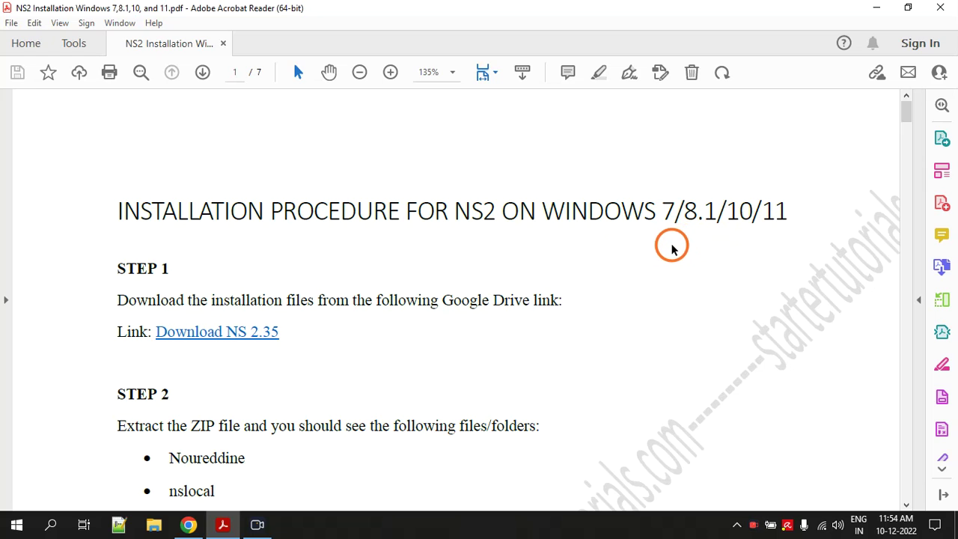
{"action": "left_click_drag", "start_coordinate": [684, 215], "coordinate": [717, 217]}
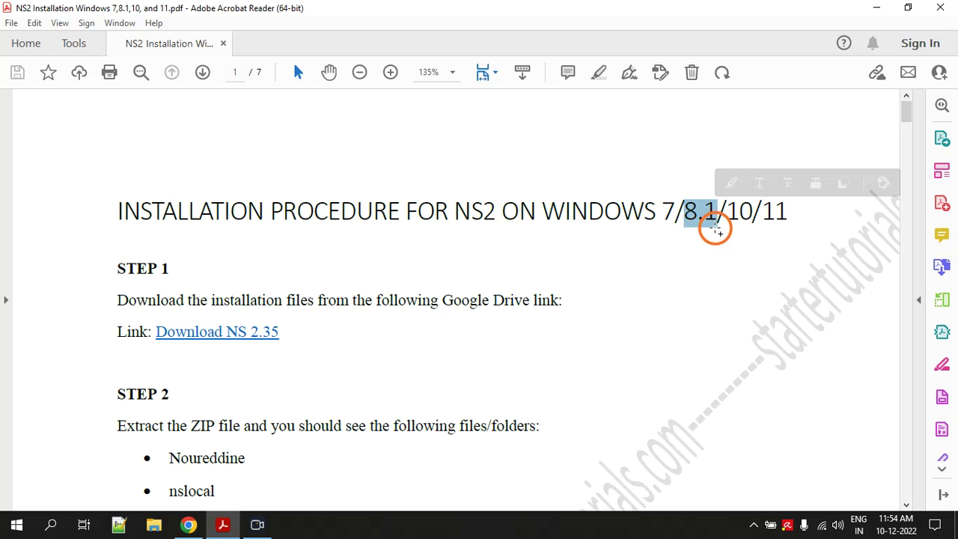
{"action": "left_click_drag", "start_coordinate": [724, 211], "coordinate": [749, 218]}
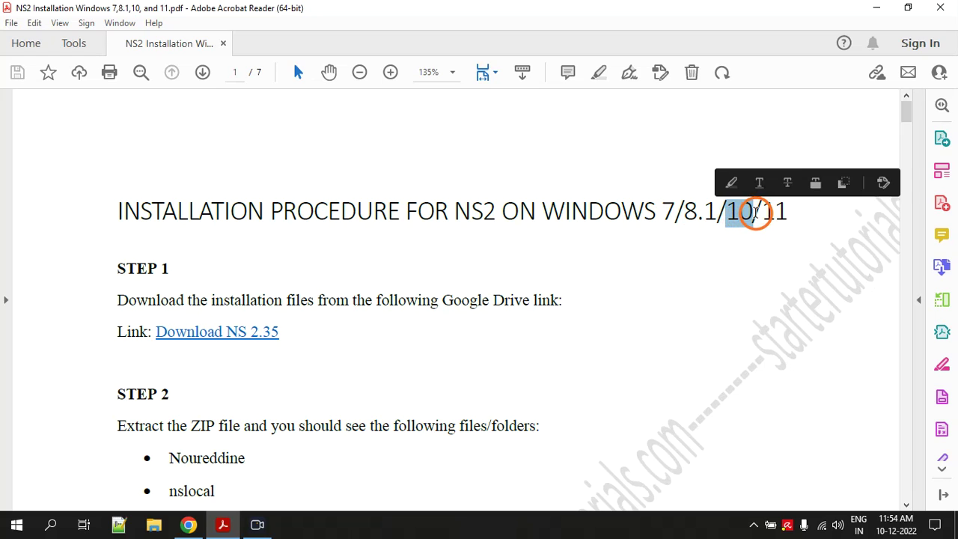
{"action": "left_click", "coordinate": [723, 238]}
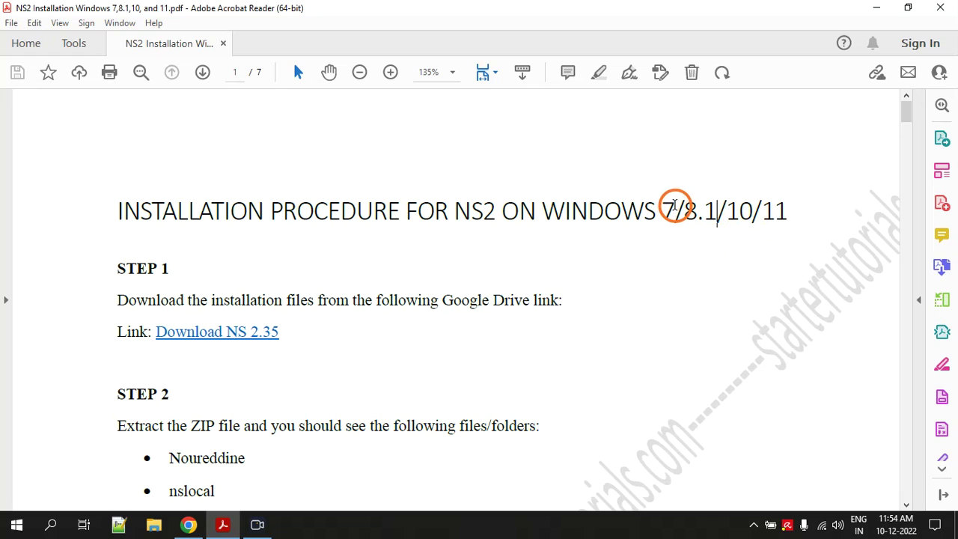
{"action": "left_click_drag", "start_coordinate": [674, 205], "coordinate": [661, 209]}
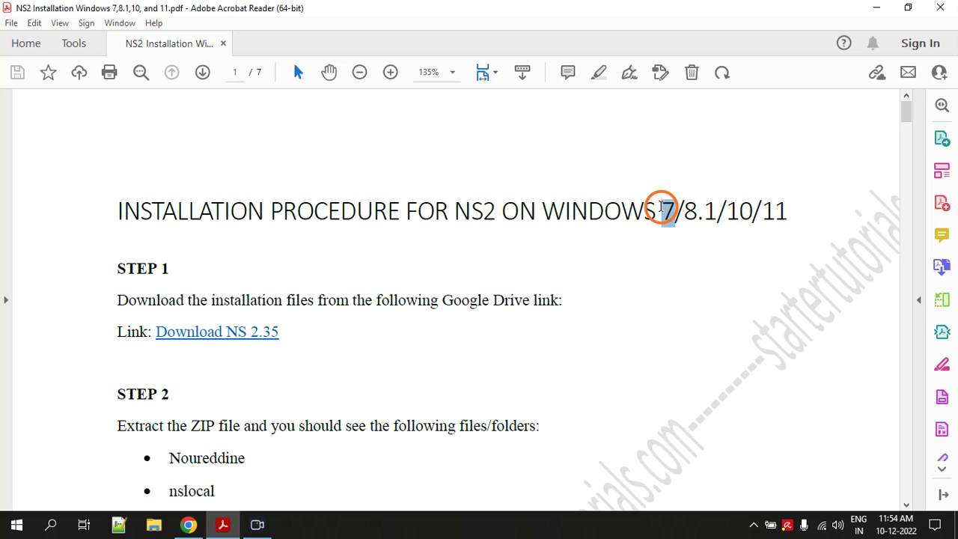
{"action": "left_click", "coordinate": [769, 213]}
{"action": "left_click_drag", "start_coordinate": [781, 213], "coordinate": [794, 214]}
{"action": "double_click", "coordinate": [794, 214]}
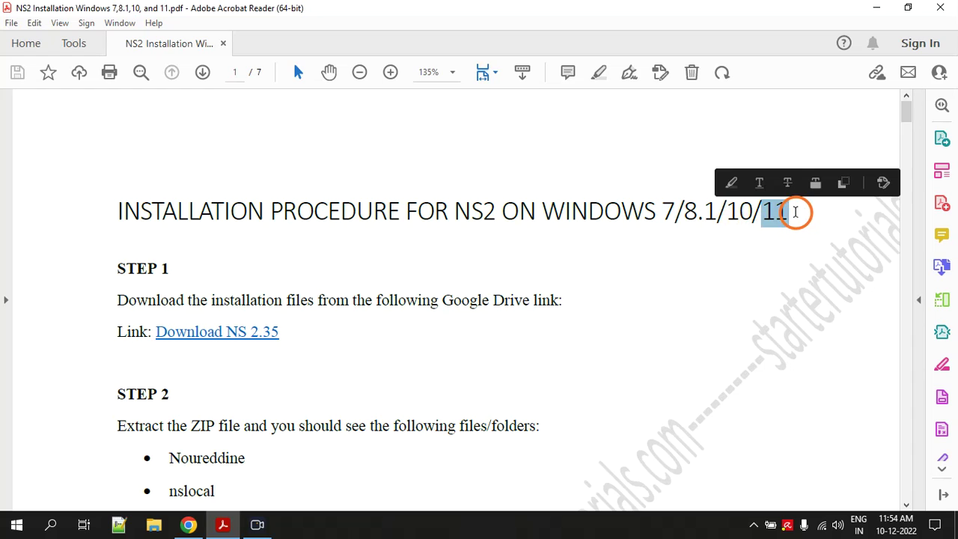
{"action": "left_click", "coordinate": [765, 253]}
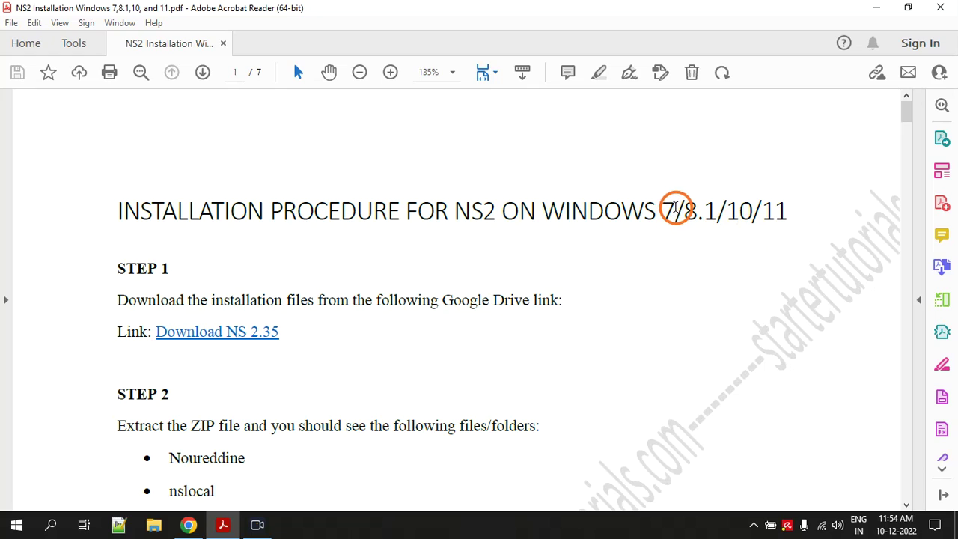
{"action": "double_click", "coordinate": [669, 211]}
{"action": "left_click_drag", "start_coordinate": [769, 213], "coordinate": [783, 215]}
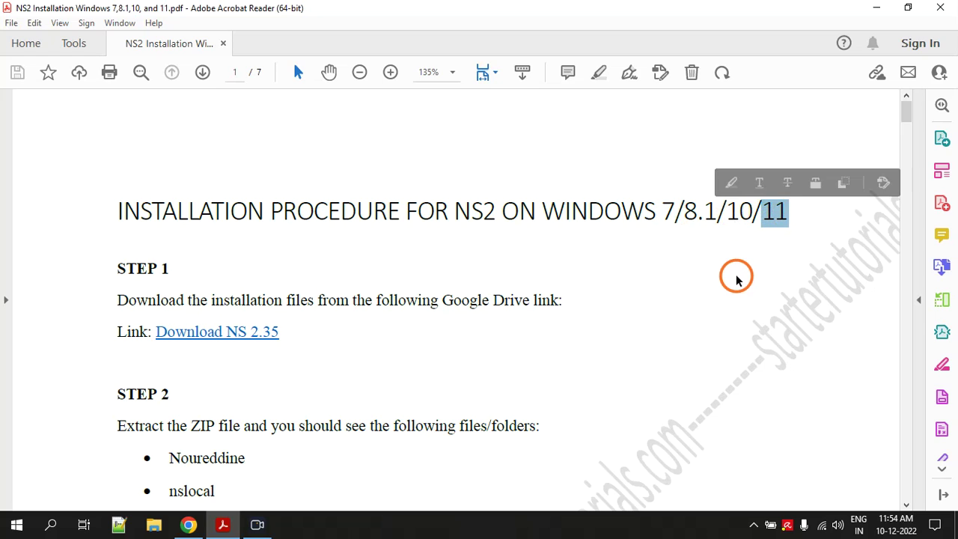
{"action": "left_click", "coordinate": [696, 255]}
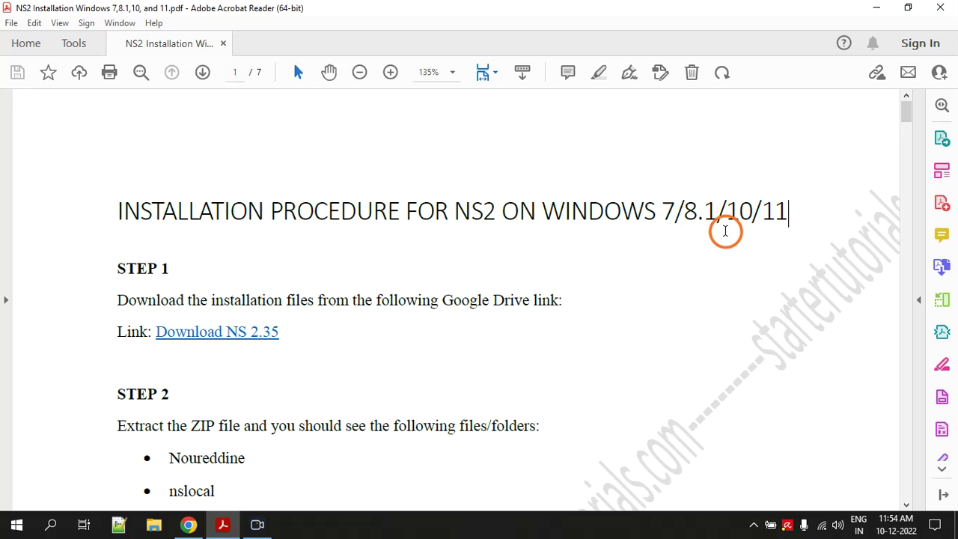
{"action": "left_click_drag", "start_coordinate": [727, 212], "coordinate": [750, 215]}
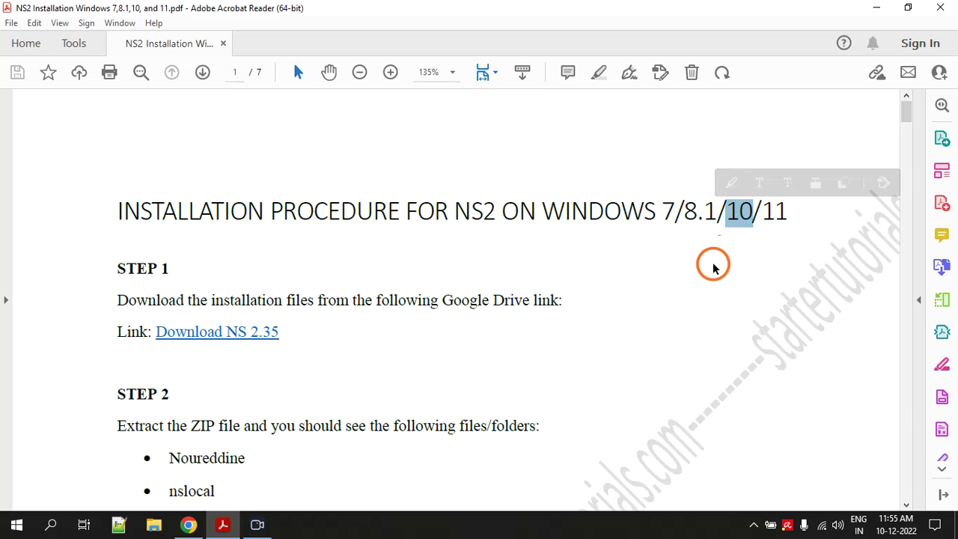
{"action": "left_click_drag", "start_coordinate": [686, 212], "coordinate": [716, 212]}
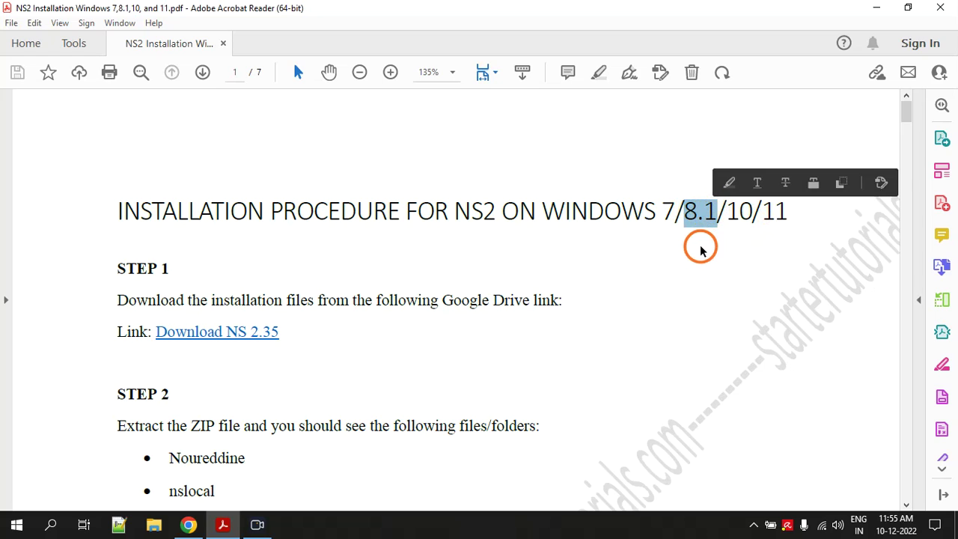
{"action": "key", "text": "Right"}
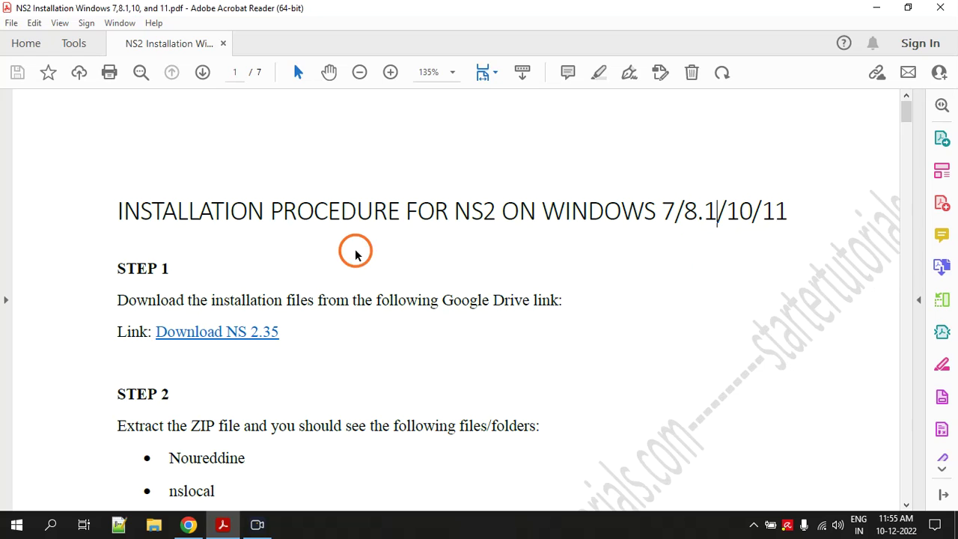
Step: Open the Download NS 2.35 link under Step 1 to view its Google Drive page, and close that page
{"action": "scroll", "coordinate": [340, 259], "scroll_direction": "down", "scroll_amount": 2}
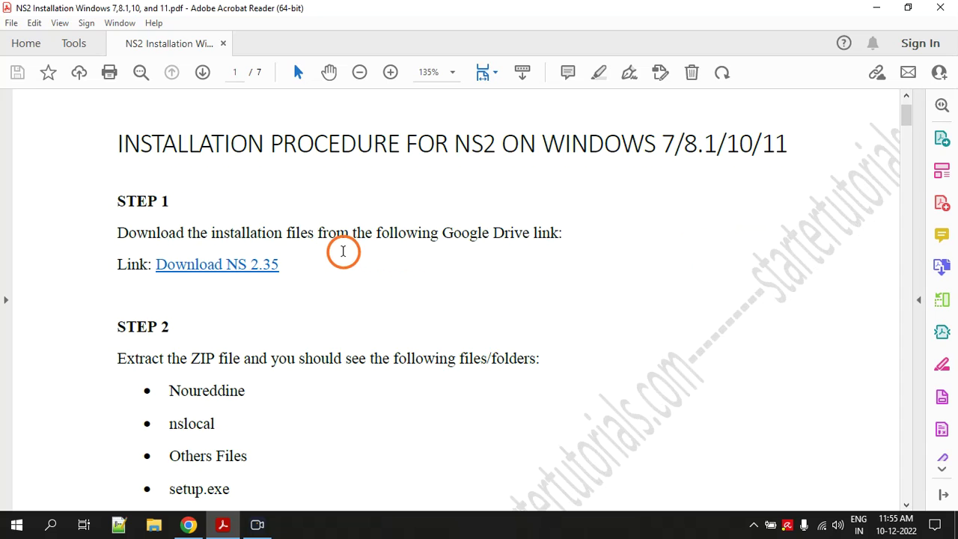
{"action": "scroll", "coordinate": [332, 246], "scroll_direction": "down", "scroll_amount": 1}
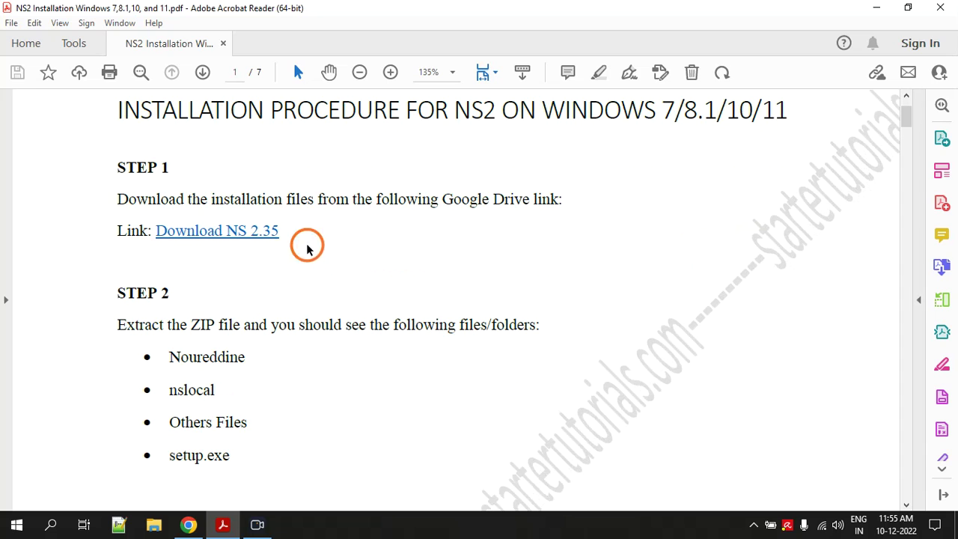
{"action": "left_click", "coordinate": [240, 235]}
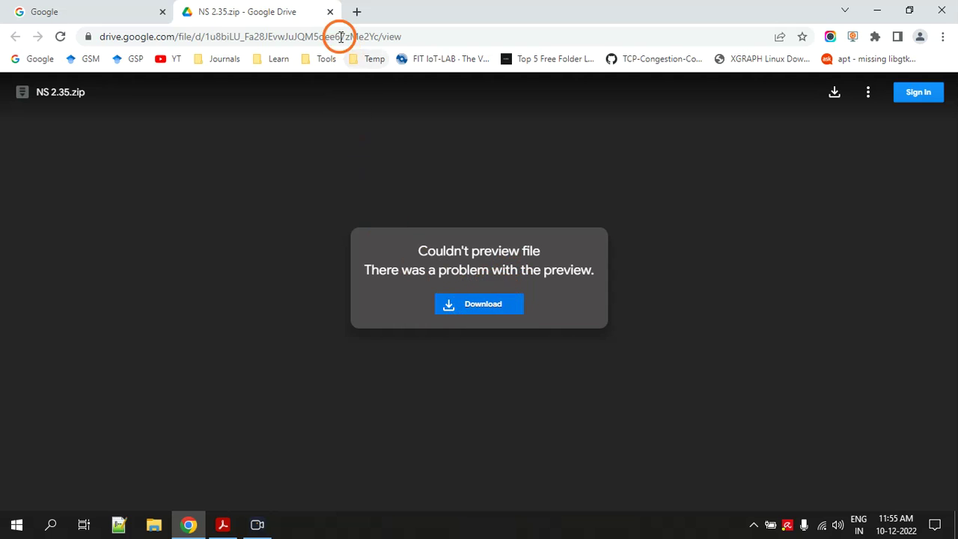
{"action": "left_click", "coordinate": [331, 13]}
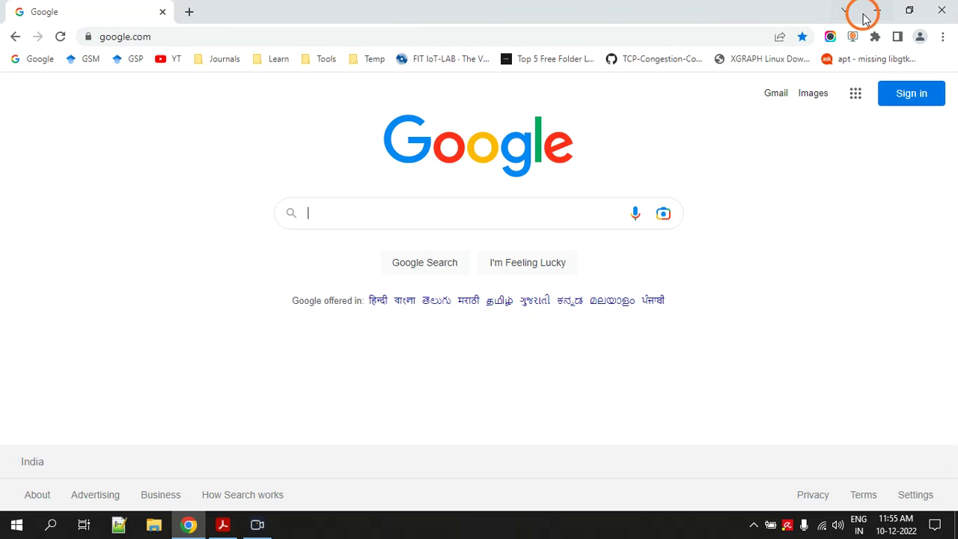
Step: Switch to the desktop and extract the NS 2.35 ZIP archive there with 7-Zip's Extract Here option
{"action": "left_click", "coordinate": [876, 10]}
{"action": "left_click", "coordinate": [879, 9]}
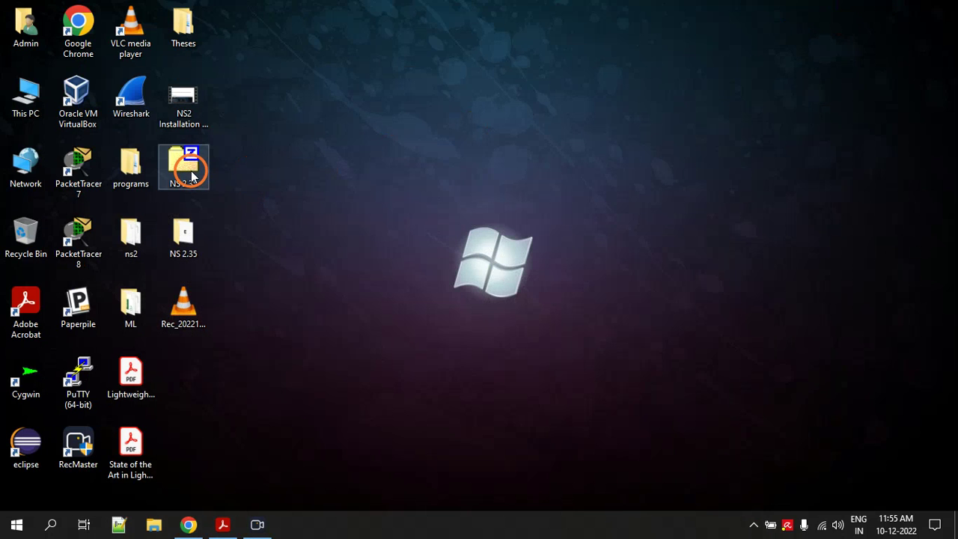
{"action": "left_click", "coordinate": [192, 175]}
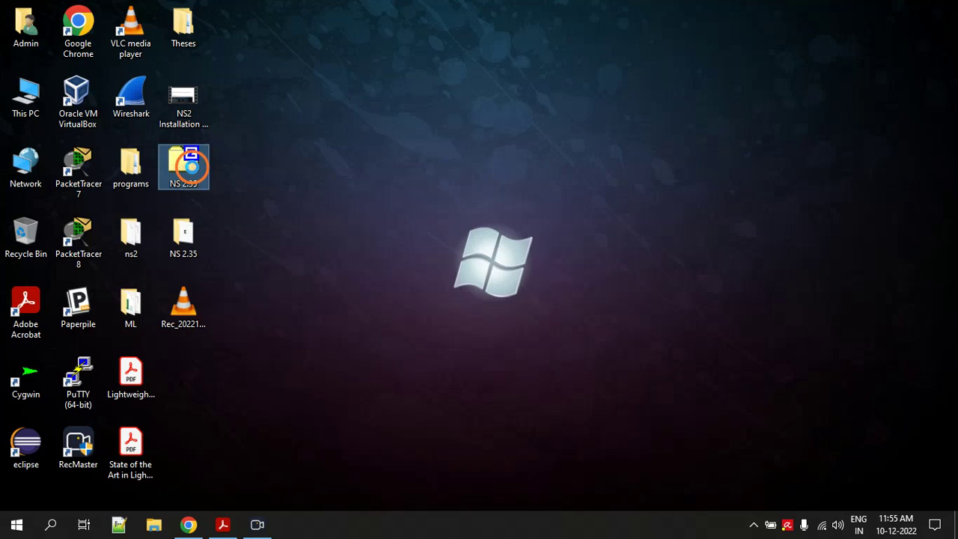
{"action": "right_click", "coordinate": [192, 167]}
{"action": "mouse_move", "coordinate": [264, 215]}
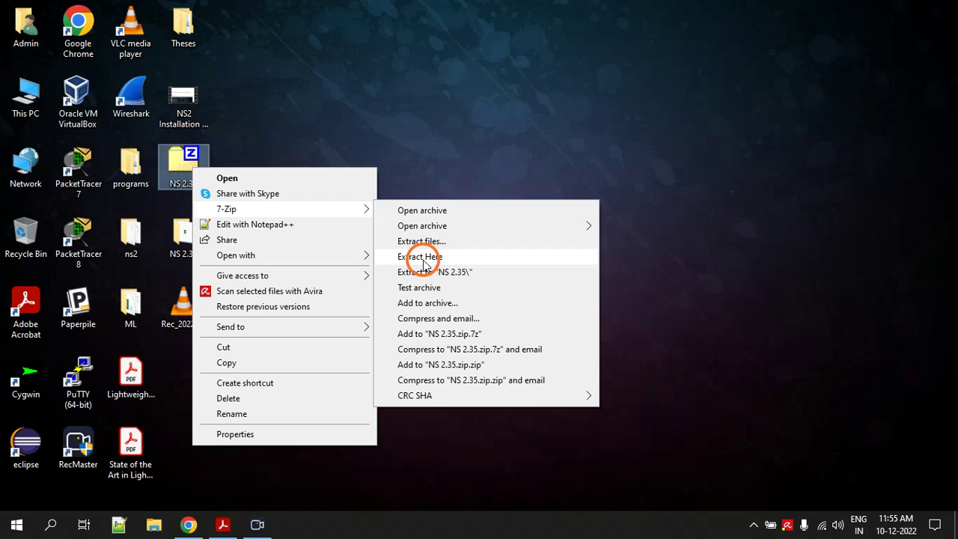
{"action": "left_click", "coordinate": [423, 258]}
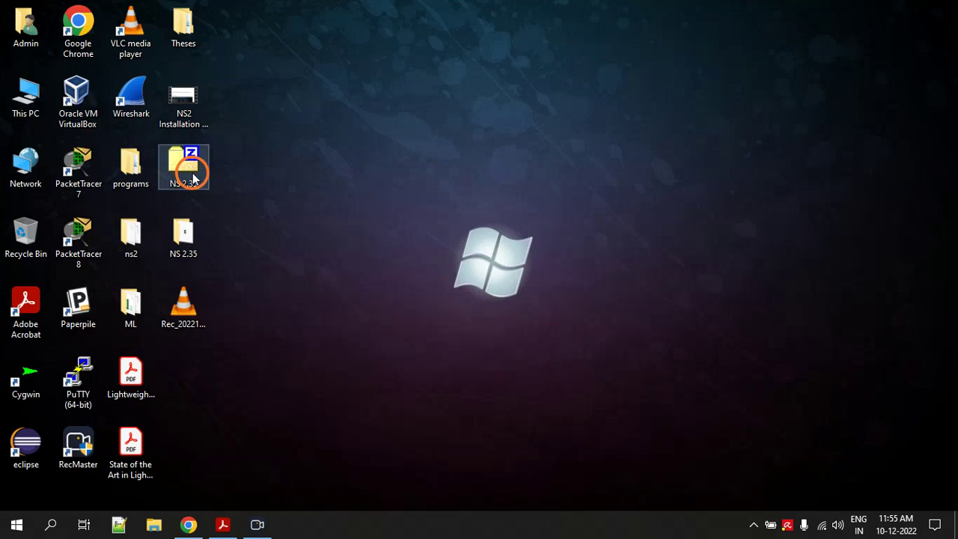
{"action": "left_click", "coordinate": [186, 242]}
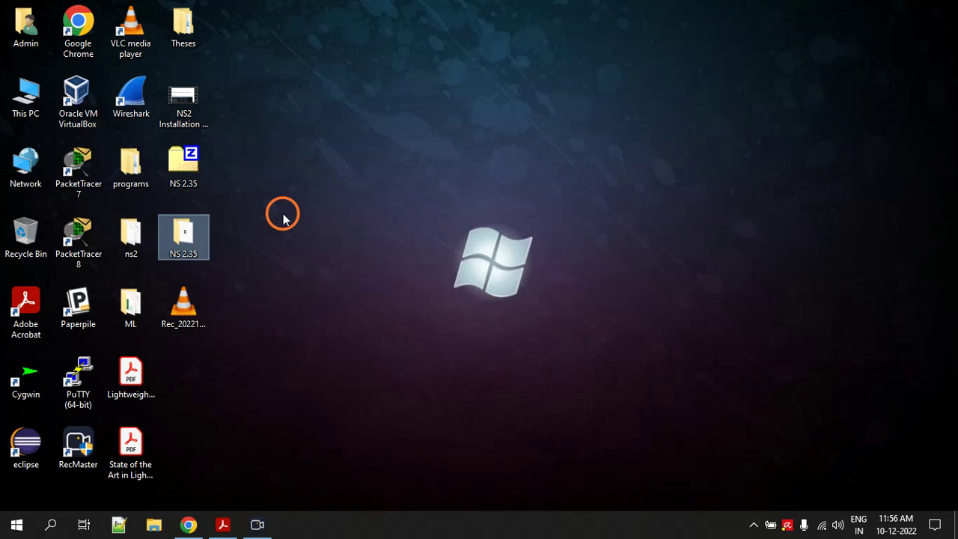
Step: Switch back to the PDF guide in Acrobat Reader and review Step 2's list of files and folders expected from the ZIP
{"action": "left_click", "coordinate": [223, 524]}
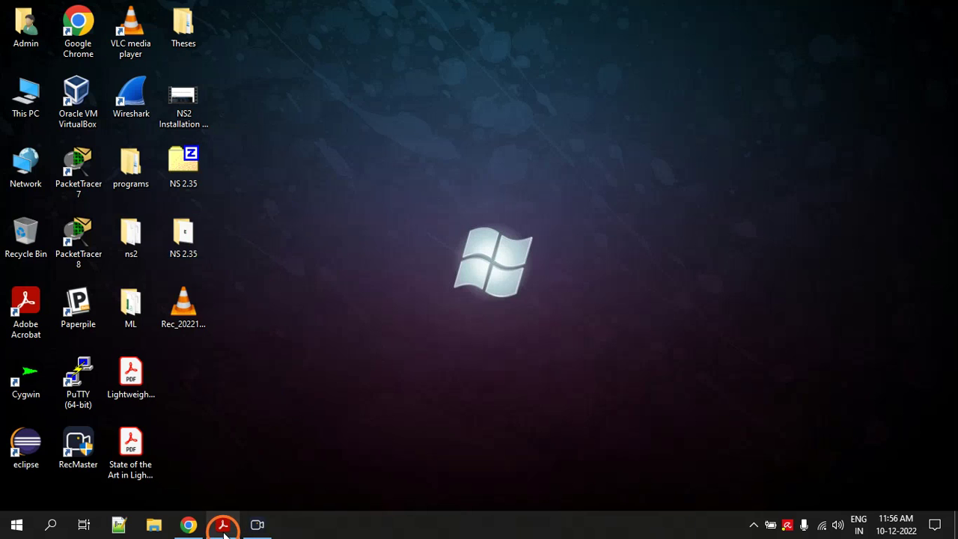
{"action": "scroll", "coordinate": [253, 284], "scroll_direction": "down", "scroll_amount": 2}
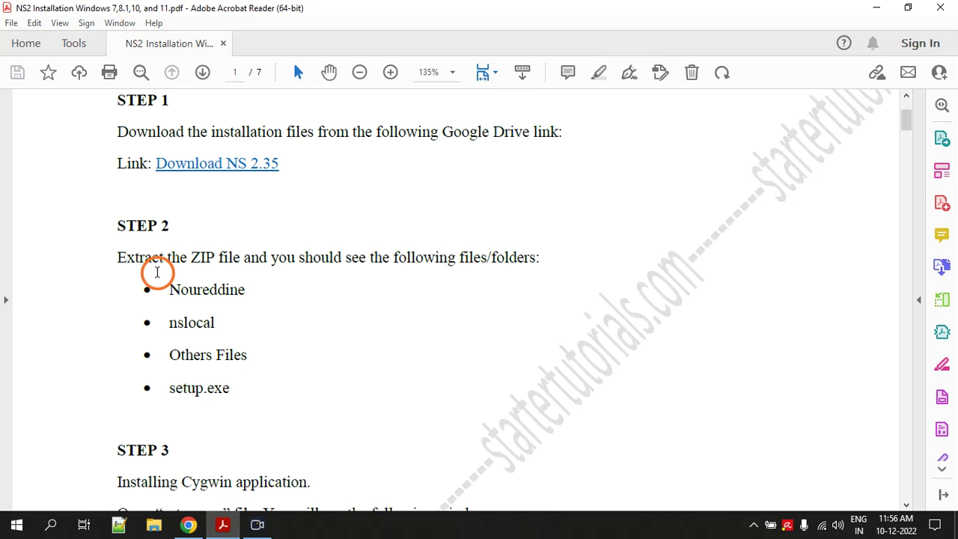
{"action": "left_click_drag", "start_coordinate": [118, 258], "coordinate": [267, 257]}
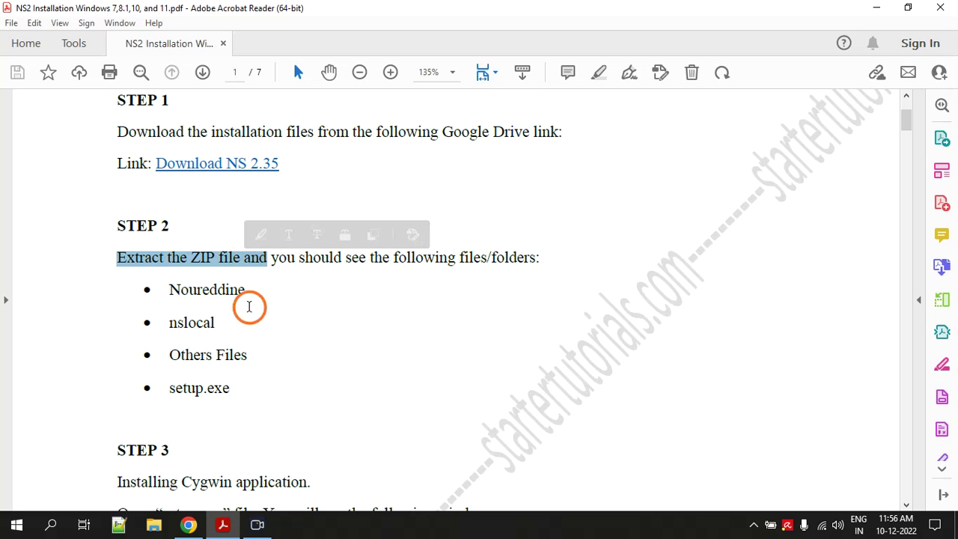
{"action": "left_click_drag", "start_coordinate": [231, 388], "coordinate": [171, 293]}
{"action": "left_click", "coordinate": [306, 326]}
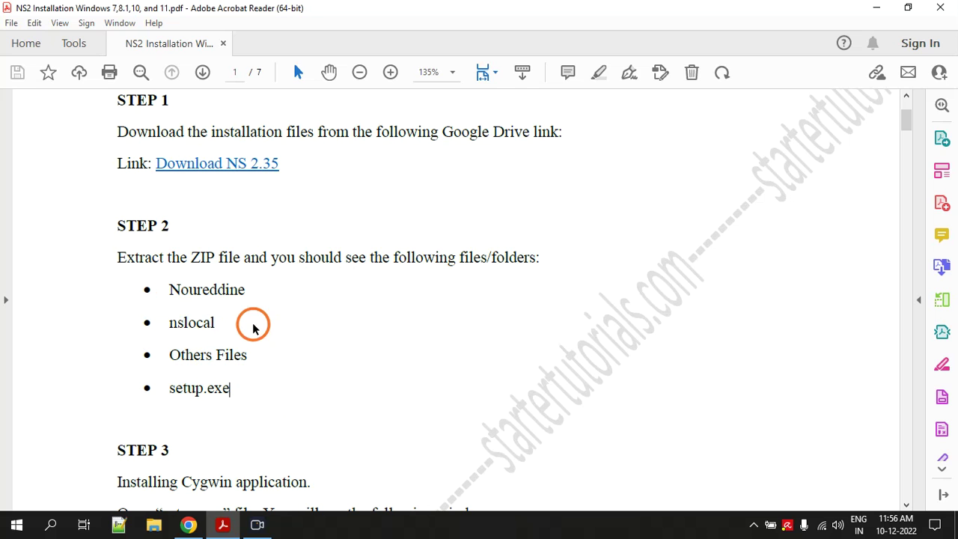
Step: Open the extracted NS 2.35 folder on the desktop, check its subfolders and setup application against the guide, and close it
{"action": "left_click", "coordinate": [220, 522]}
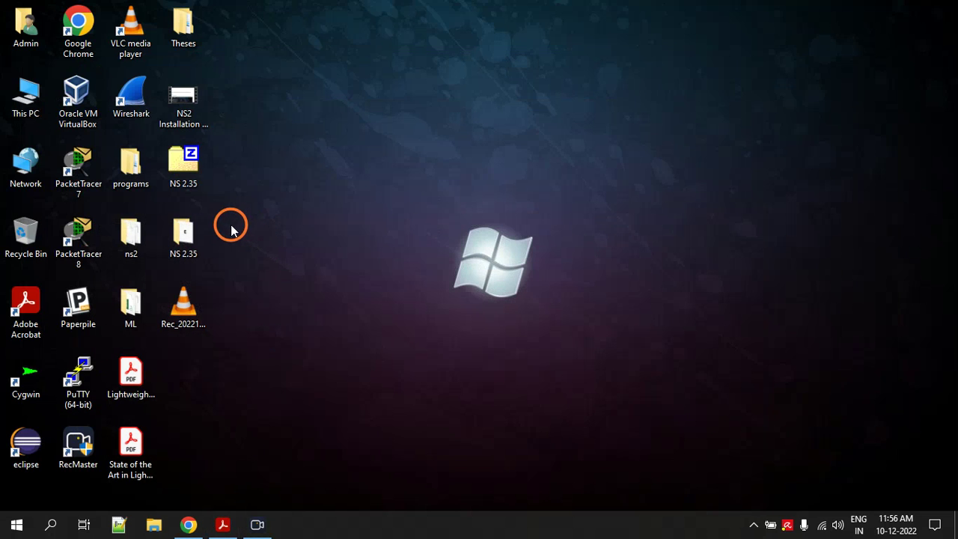
{"action": "double_click", "coordinate": [185, 234]}
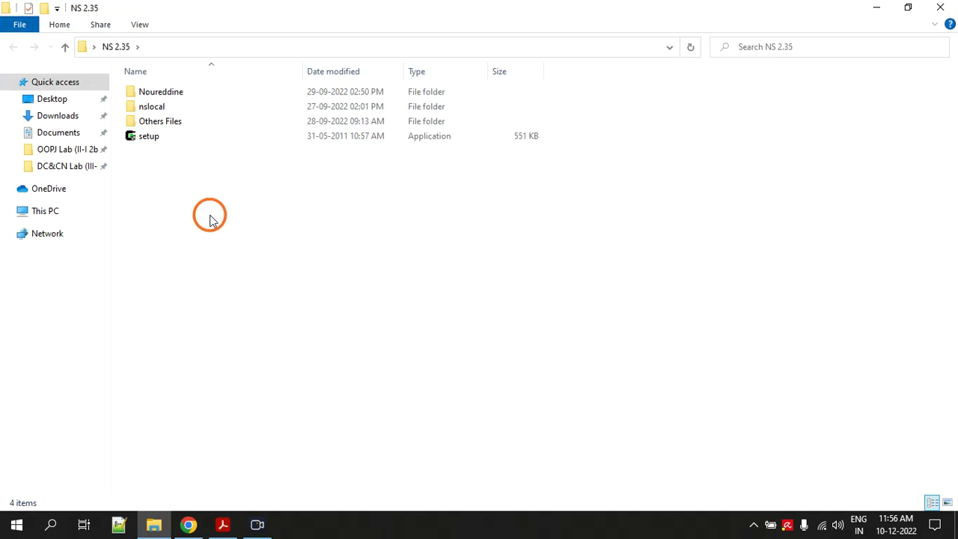
{"action": "left_click", "coordinate": [159, 119]}
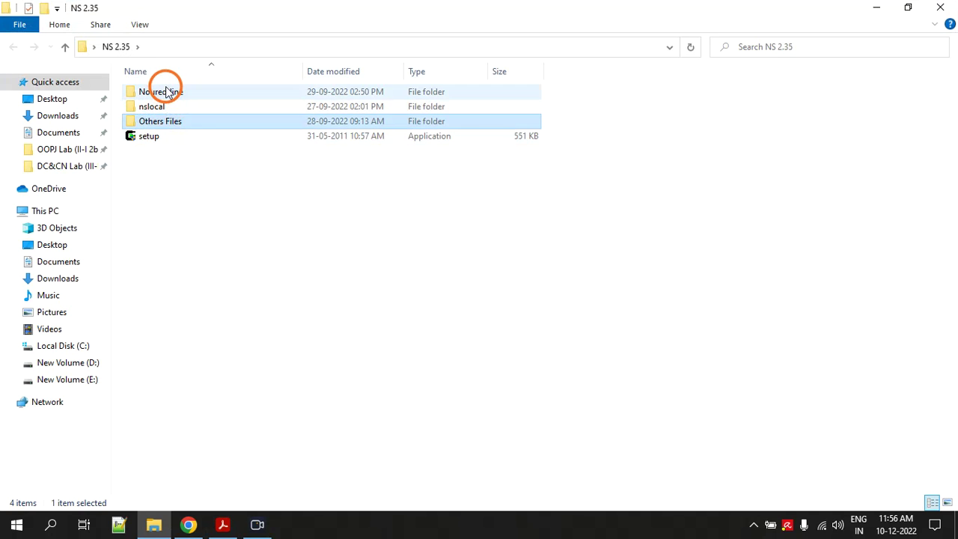
{"action": "left_click", "coordinate": [166, 89]}
{"action": "left_click", "coordinate": [163, 108]}
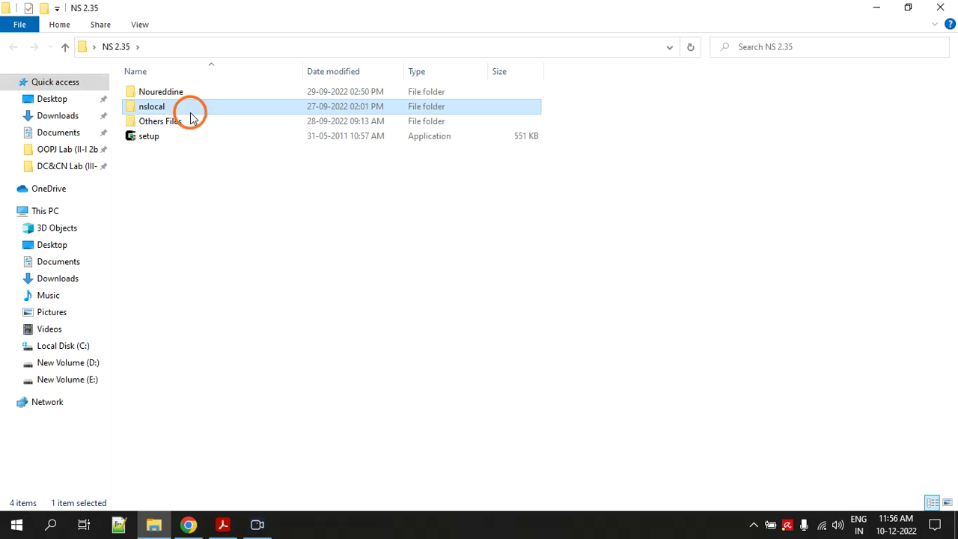
{"action": "left_click", "coordinate": [171, 121]}
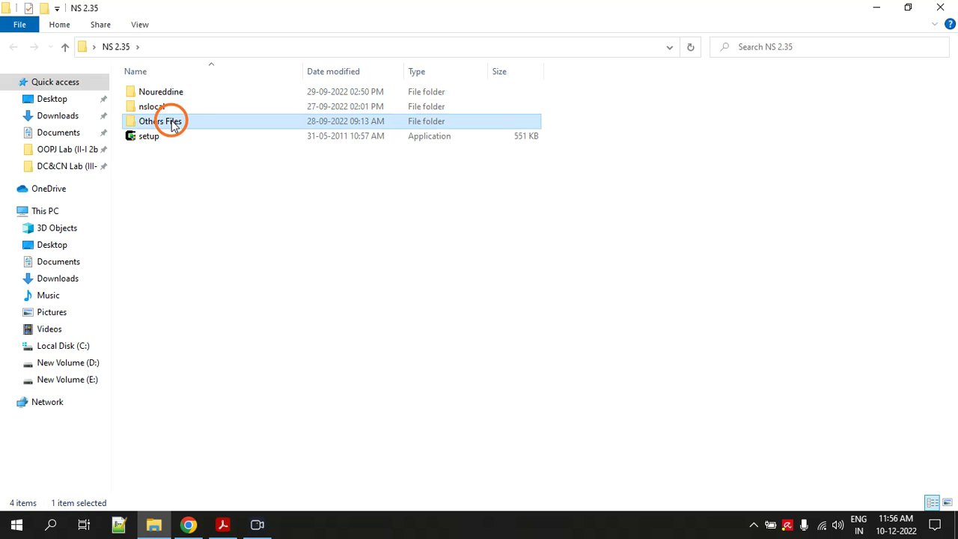
{"action": "left_click", "coordinate": [150, 139]}
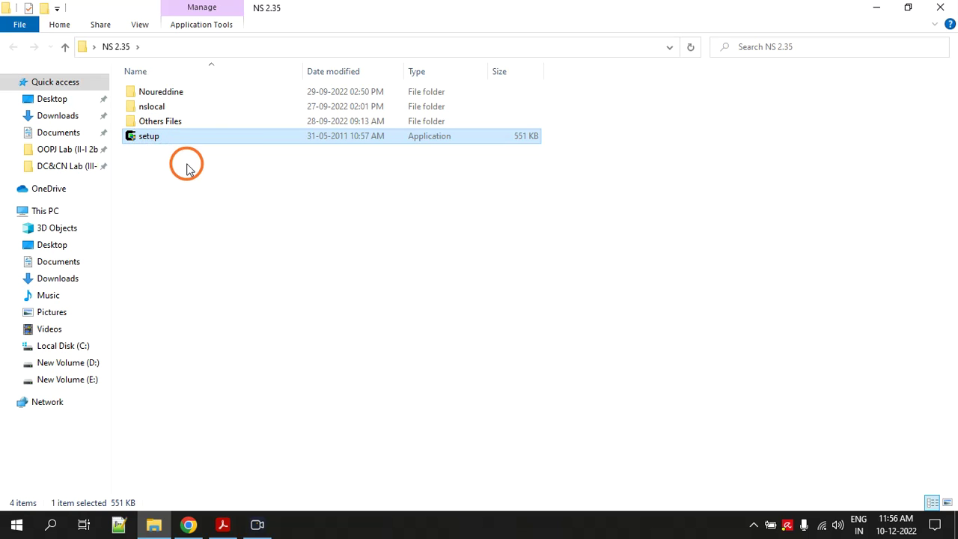
{"action": "left_click", "coordinate": [944, 7]}
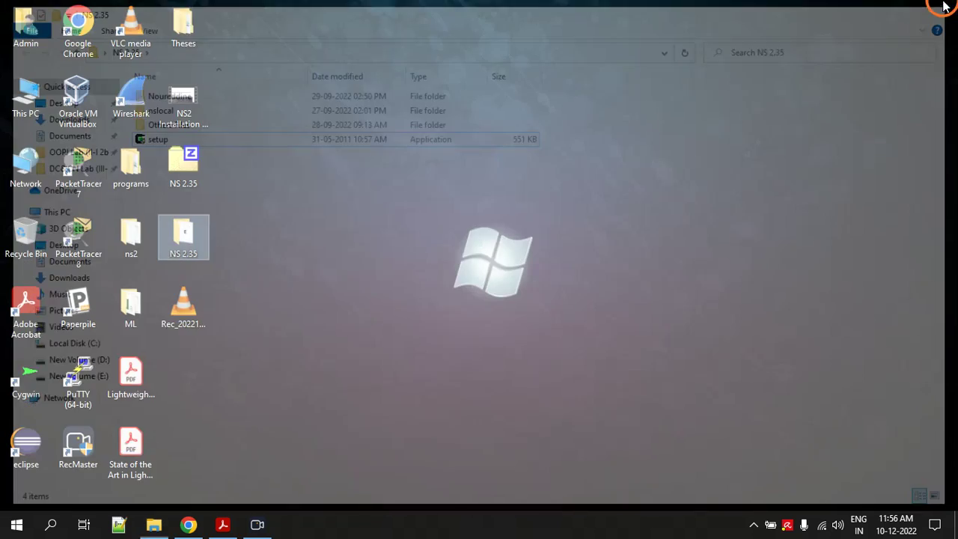
Step: Return to the PDF guide in Acrobat Reader and read Step 3 on installing Cygwin with setup.exe
{"action": "left_click", "coordinate": [223, 524]}
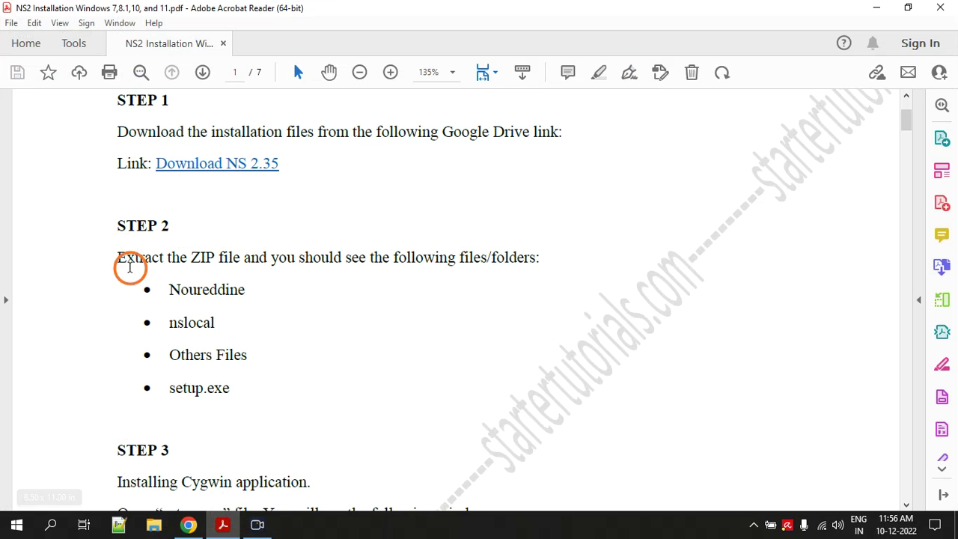
{"action": "scroll", "coordinate": [128, 269], "scroll_direction": "down", "scroll_amount": 5}
{"action": "scroll", "coordinate": [209, 273], "scroll_direction": "down", "scroll_amount": 3}
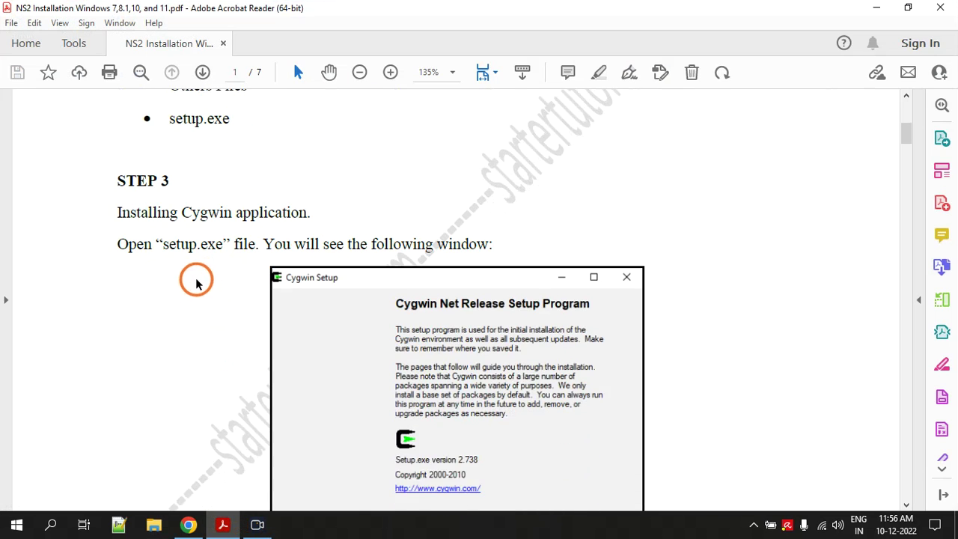
{"action": "left_click_drag", "start_coordinate": [120, 150], "coordinate": [307, 147]}
{"action": "left_click", "coordinate": [209, 210]}
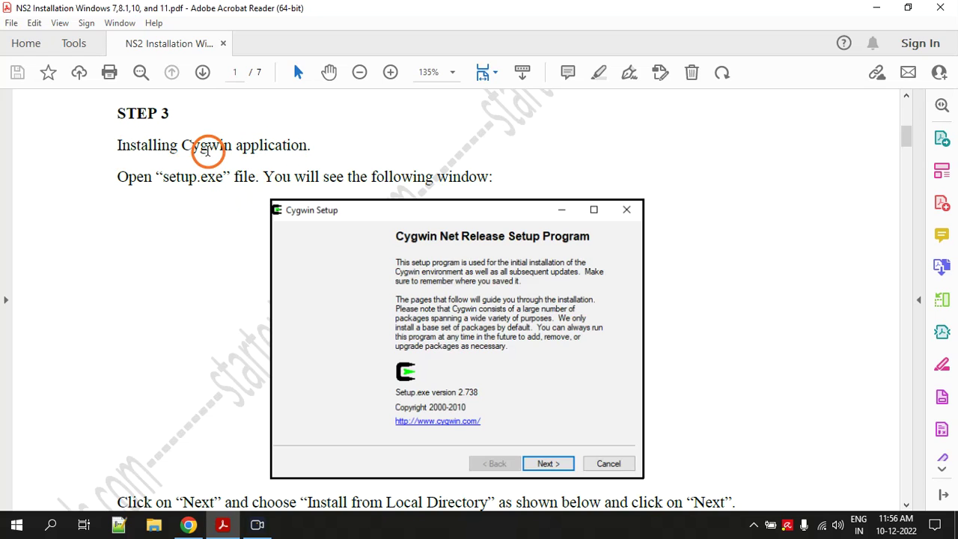
Step: Minimize the PDF guide, open the extracted NS 2.35 folder on the desktop, and launch its Cygwin setup application
{"action": "double_click", "coordinate": [207, 147]}
{"action": "left_click", "coordinate": [195, 231]}
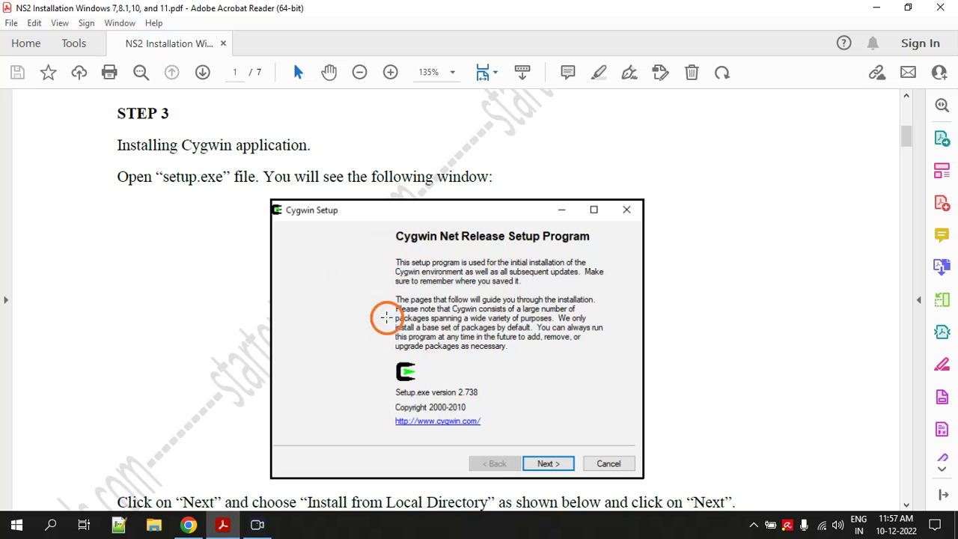
{"action": "left_click", "coordinate": [876, 7]}
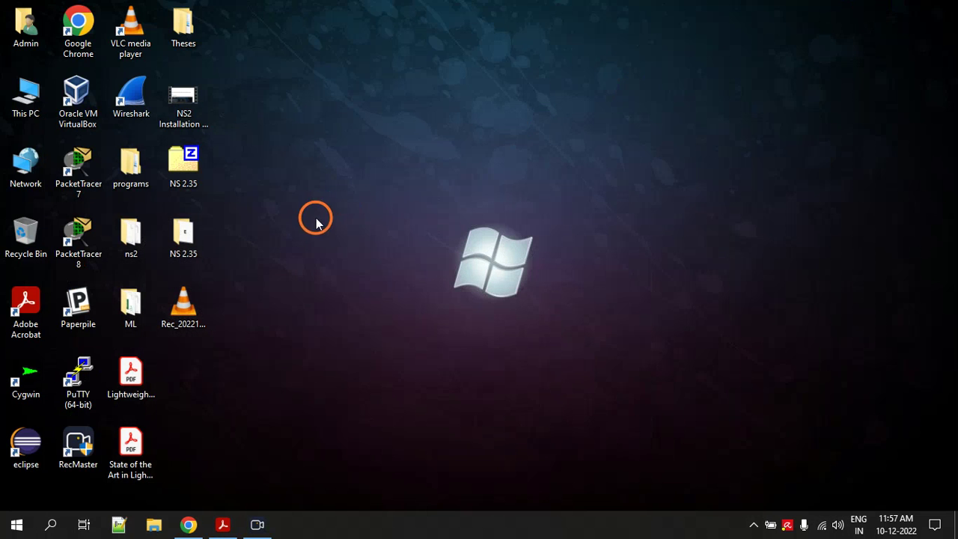
{"action": "double_click", "coordinate": [196, 242]}
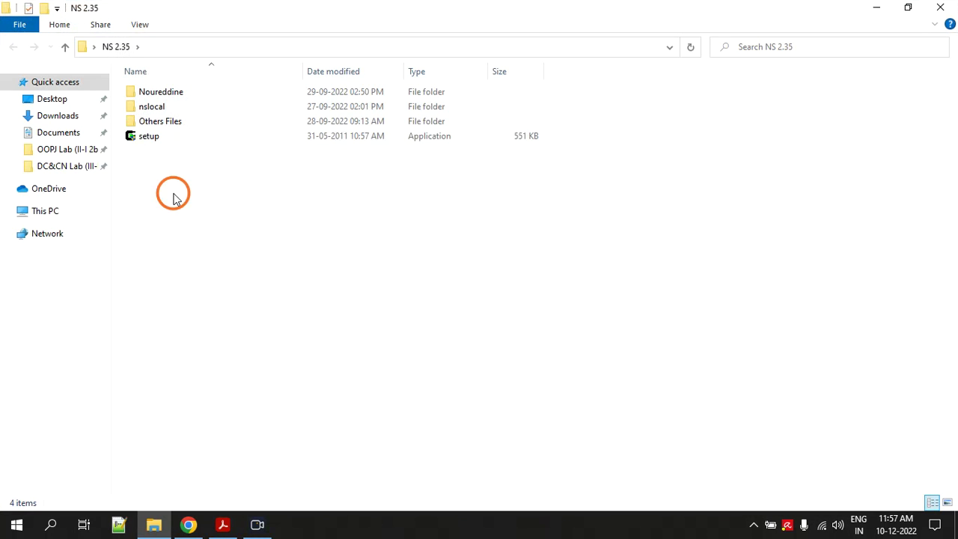
{"action": "left_click", "coordinate": [147, 138]}
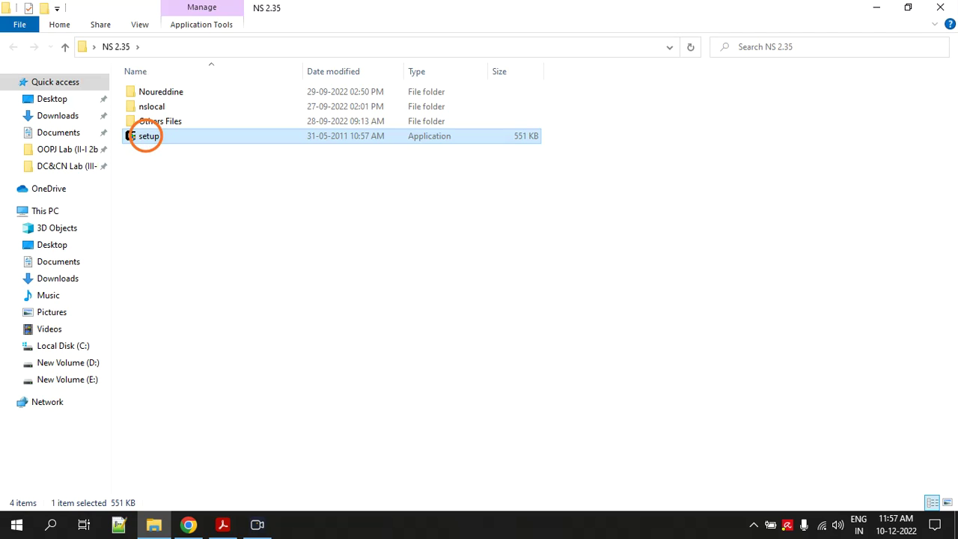
{"action": "double_click", "coordinate": [148, 136]}
{"action": "left_click", "coordinate": [875, 9]}
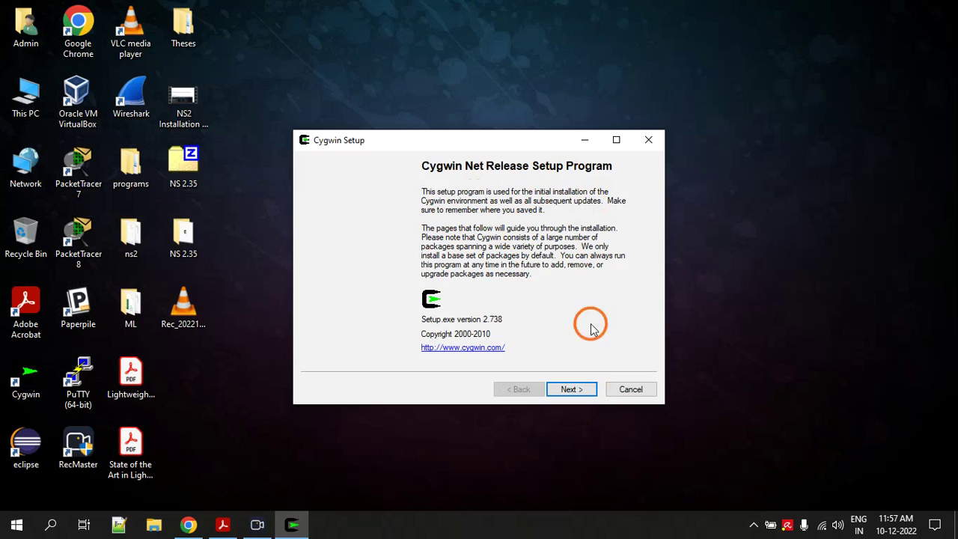
Step: Set Cygwin to install from a local directory, keeping C:\cygwin as the root directory for all users
{"action": "left_click", "coordinate": [577, 392]}
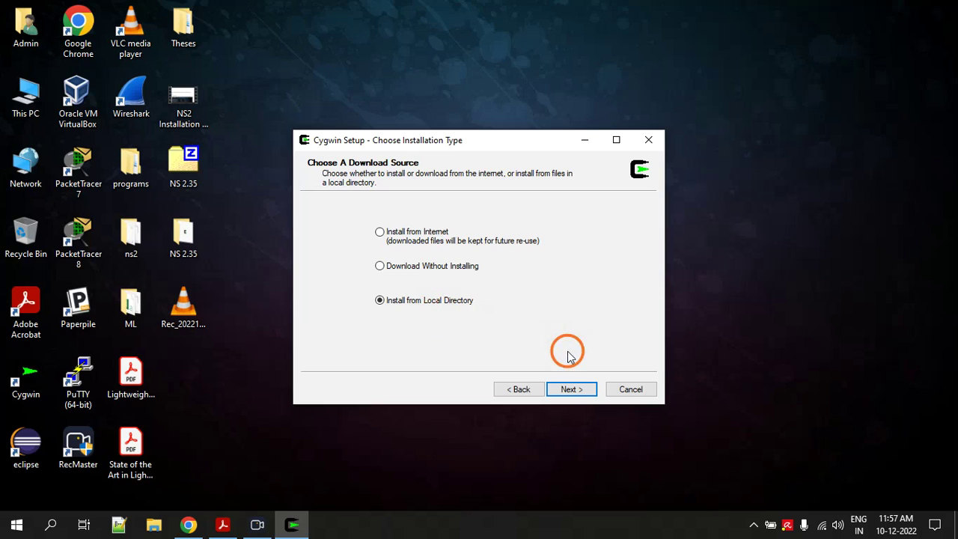
{"action": "left_click", "coordinate": [570, 390]}
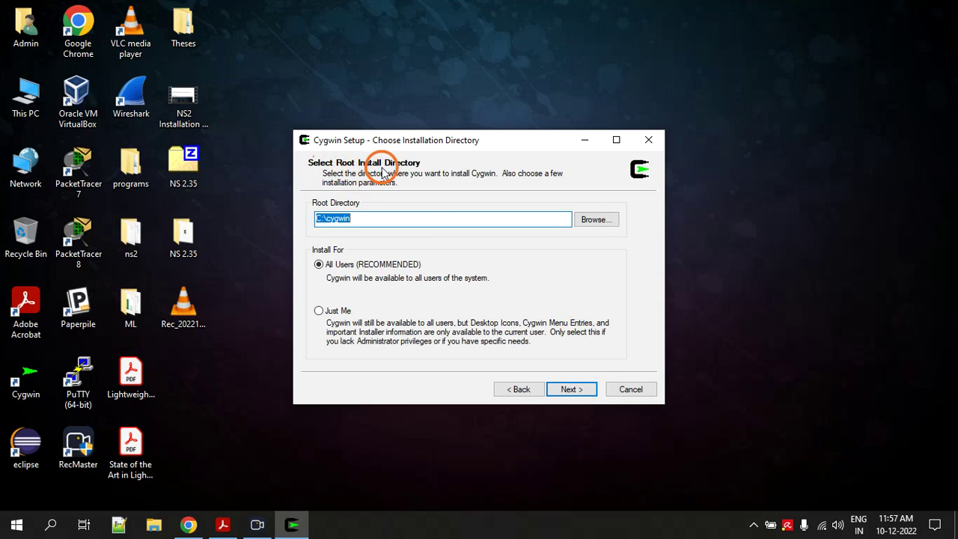
{"action": "left_click", "coordinate": [368, 217]}
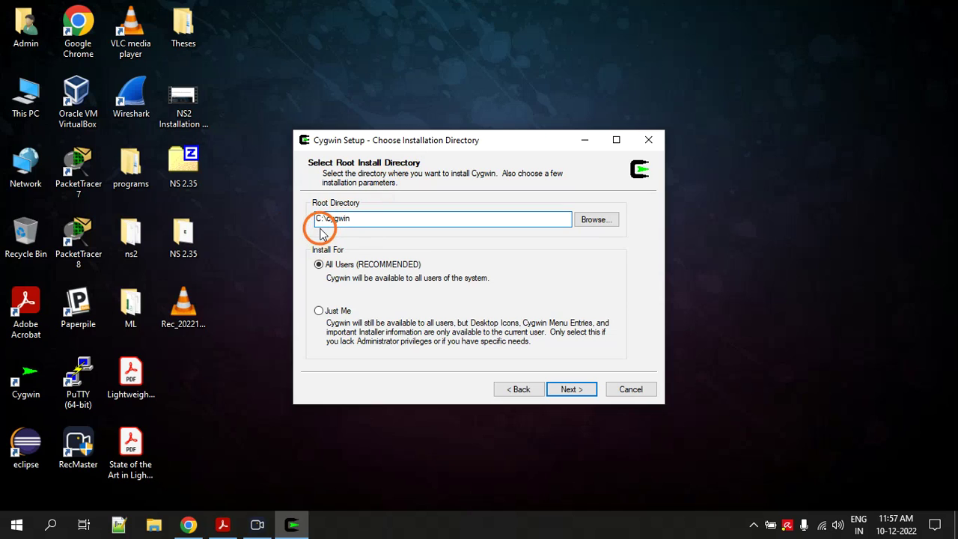
{"action": "left_click_drag", "start_coordinate": [330, 220], "coordinate": [353, 219]}
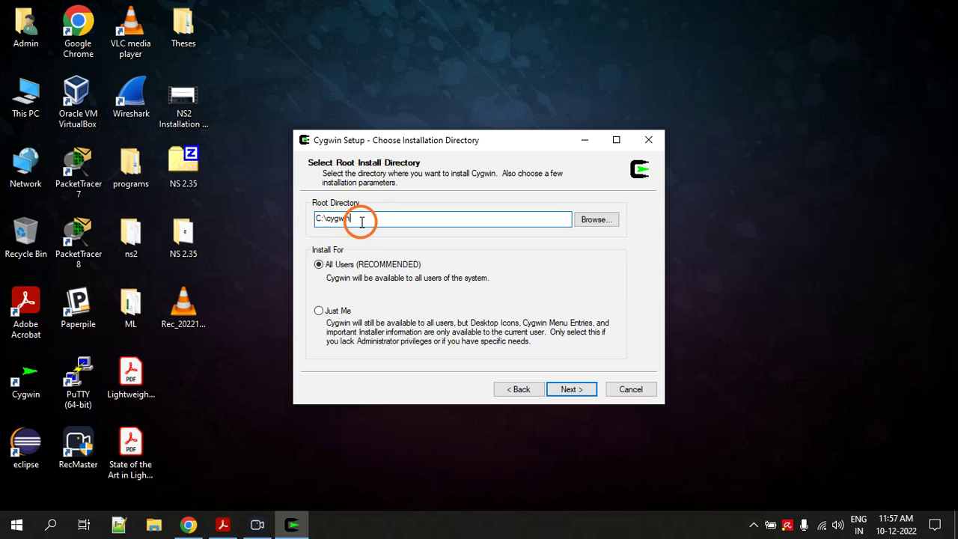
{"action": "left_click", "coordinate": [574, 390]}
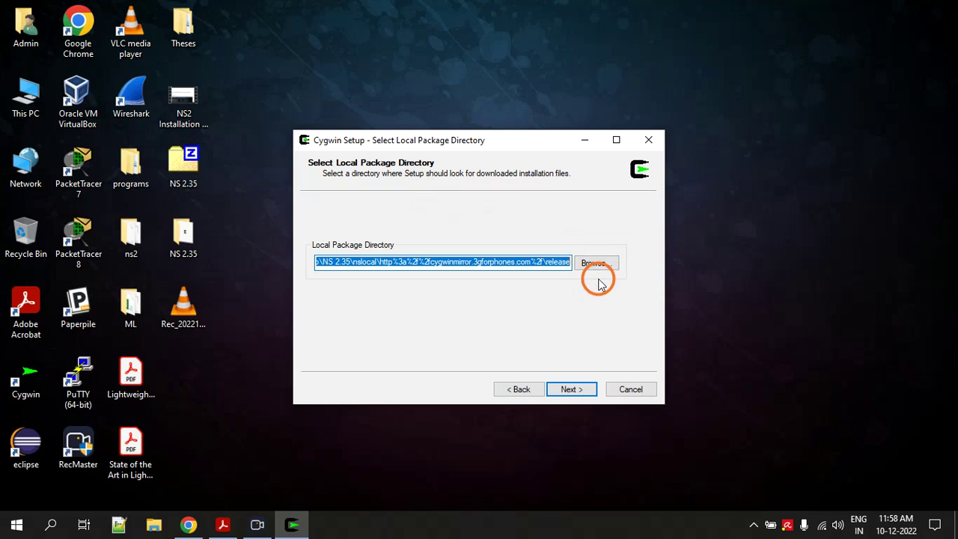
Step: Open NS 2.35 on the desktop, locate the release folder inside nslocal's cygwinmirror subfolder, and close File Explorer
{"action": "double_click", "coordinate": [187, 233]}
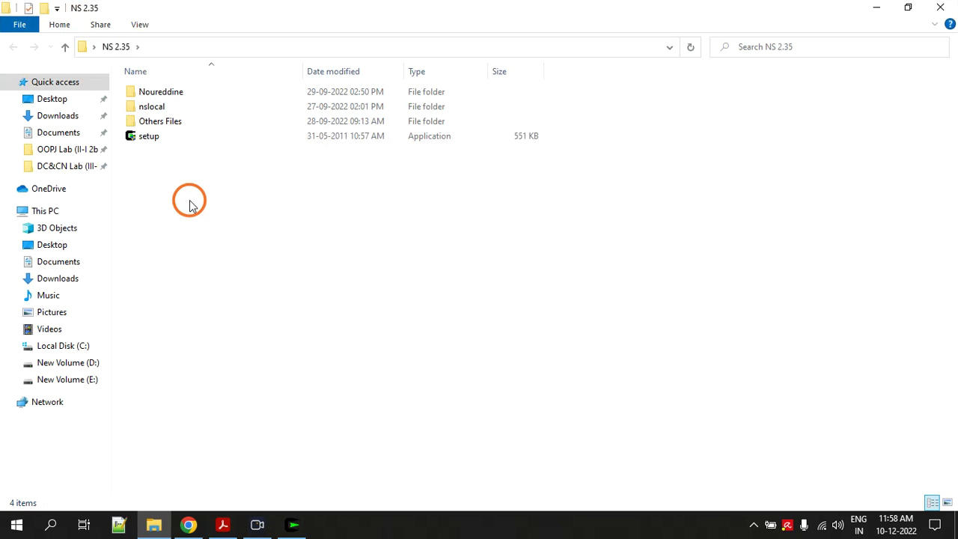
{"action": "double_click", "coordinate": [180, 107]}
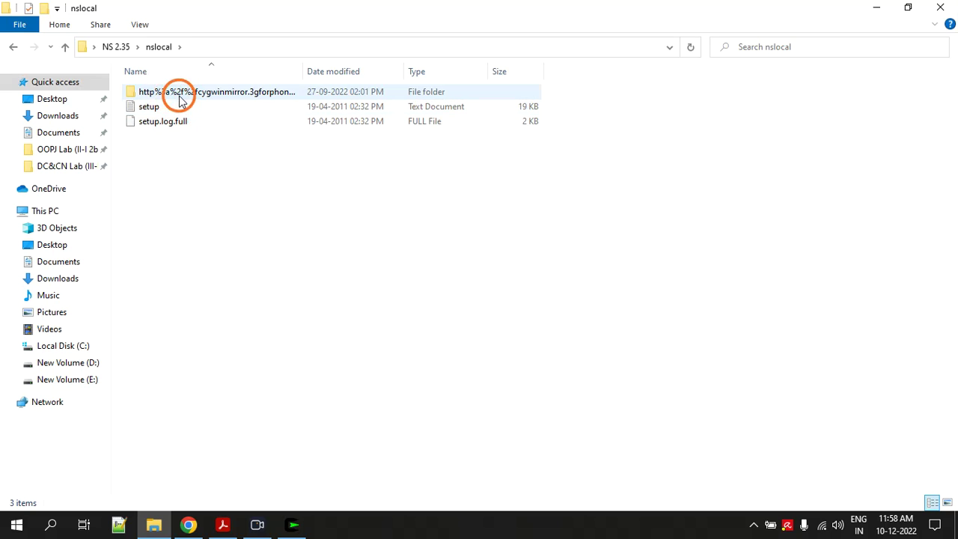
{"action": "double_click", "coordinate": [158, 96]}
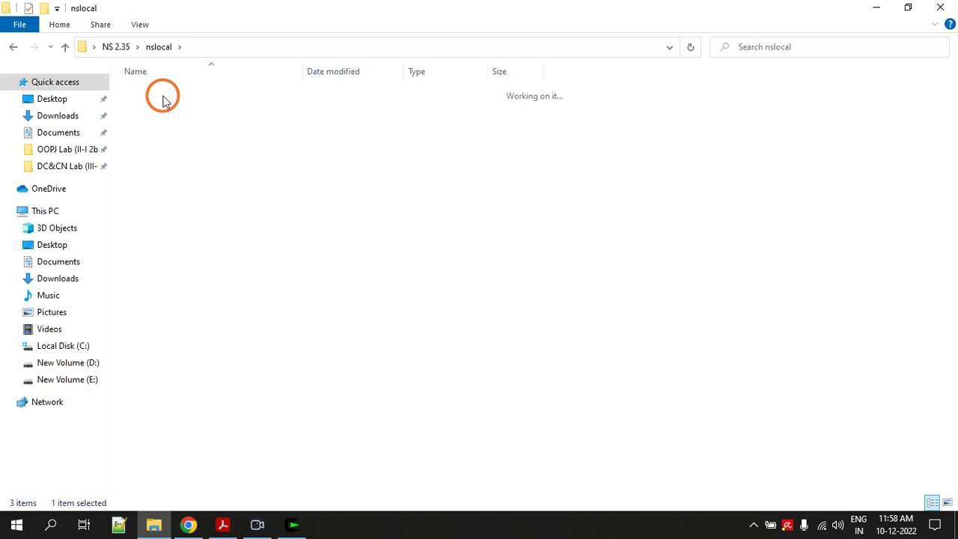
{"action": "left_click", "coordinate": [155, 97]}
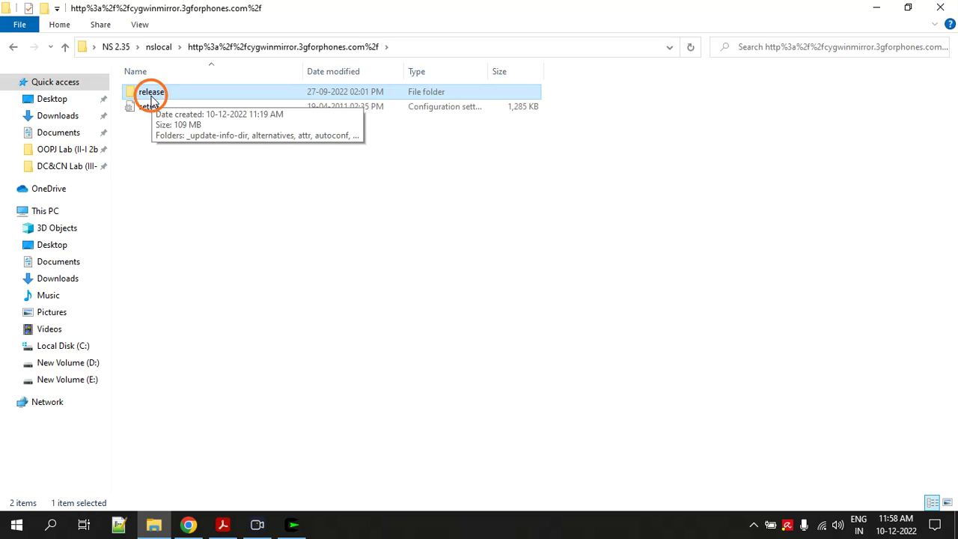
{"action": "left_click", "coordinate": [940, 8]}
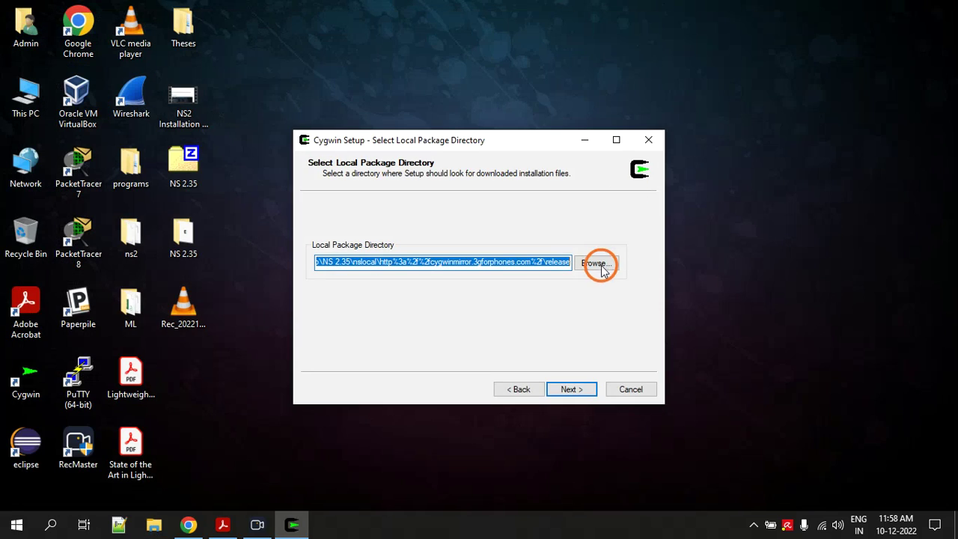
Step: Choose the release folder under Desktop, NS 2.35, nslocal and the cygwinmirror subfolder as the local package directory
{"action": "left_click", "coordinate": [597, 263]}
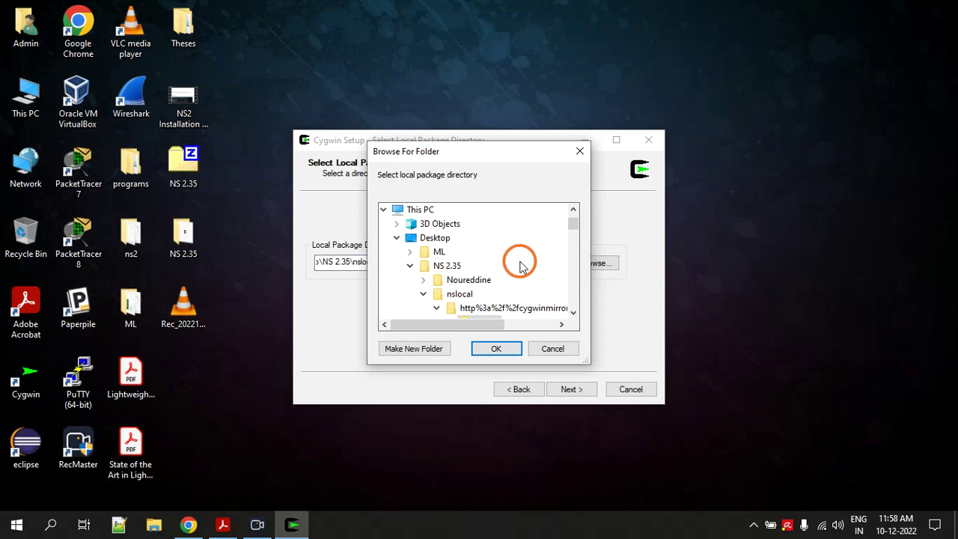
{"action": "left_click", "coordinate": [396, 238]}
{"action": "left_click", "coordinate": [395, 238]}
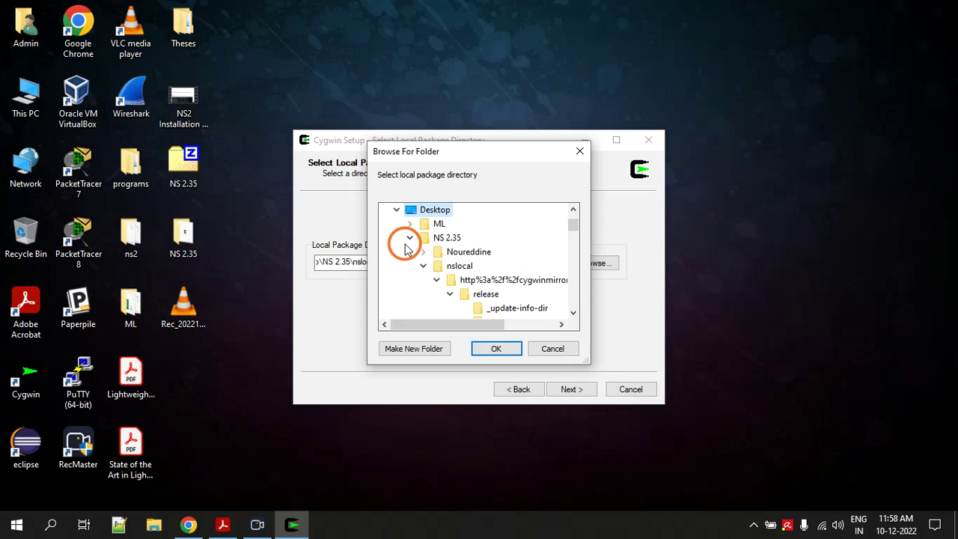
{"action": "left_click", "coordinate": [409, 238]}
{"action": "left_click", "coordinate": [409, 238]}
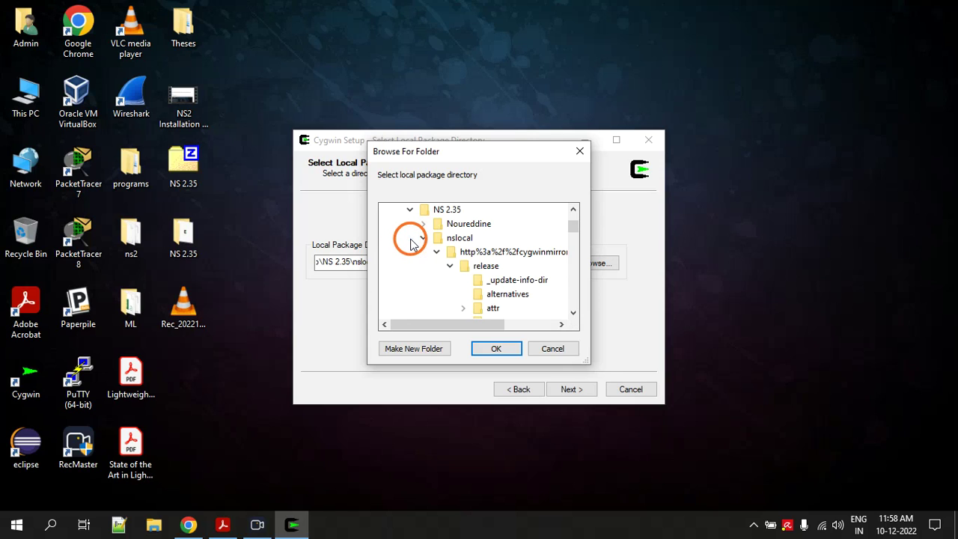
{"action": "left_click", "coordinate": [424, 240]}
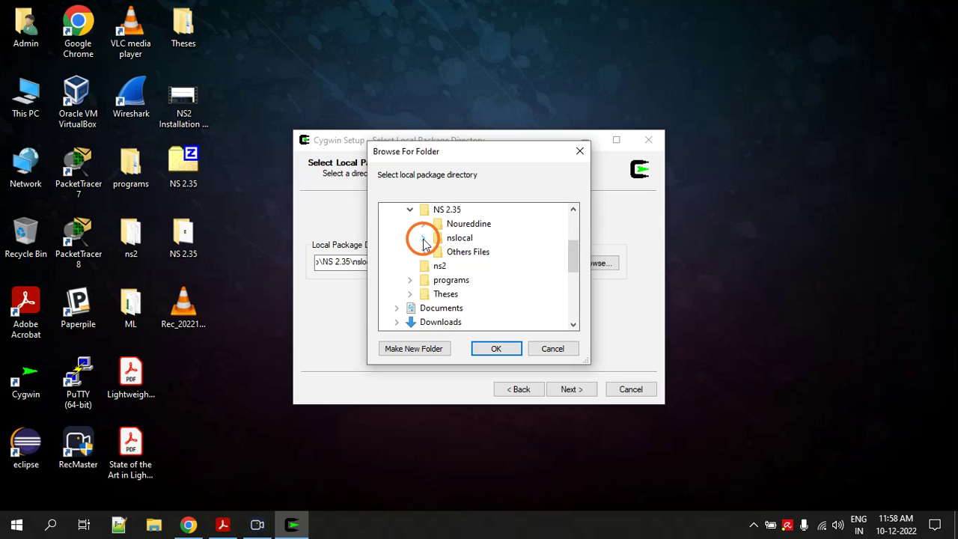
{"action": "left_click", "coordinate": [424, 240]}
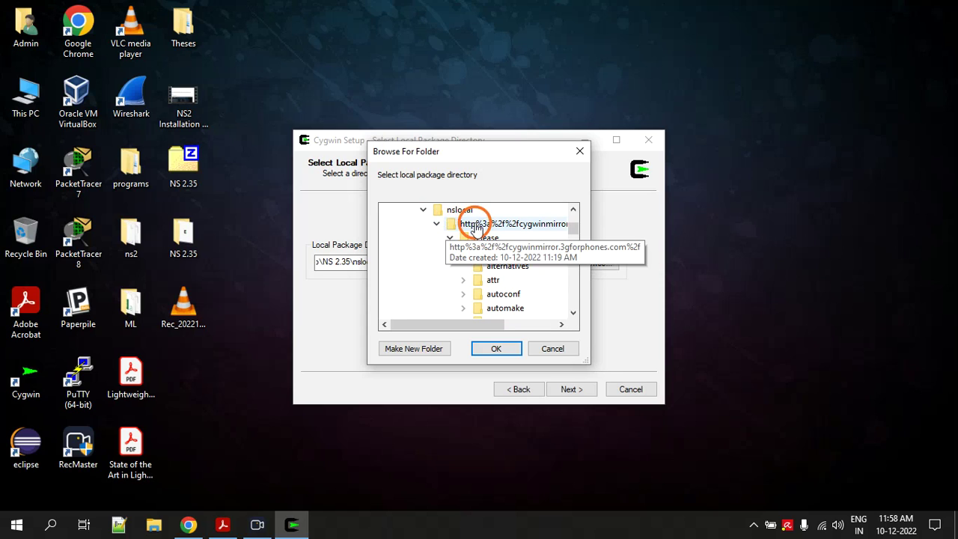
{"action": "left_click", "coordinate": [436, 225]}
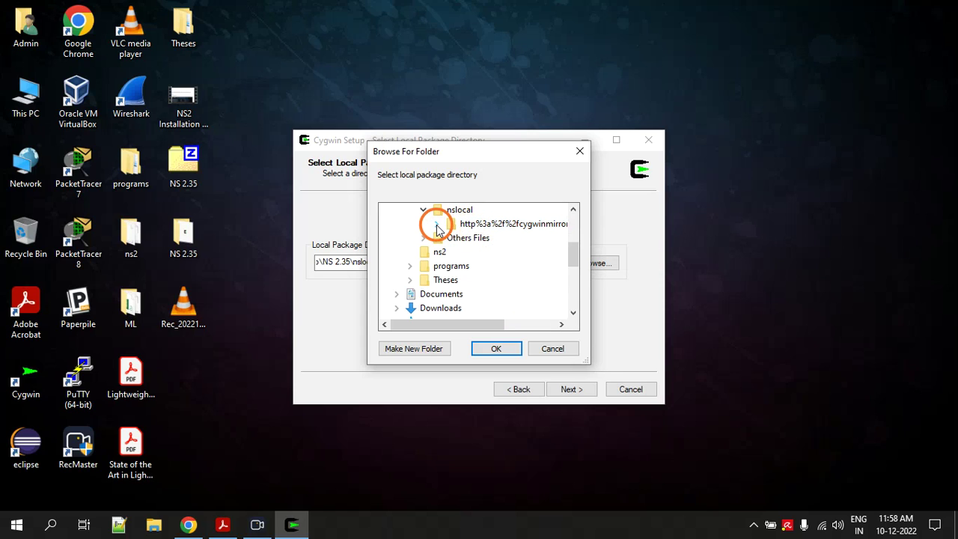
{"action": "left_click", "coordinate": [437, 224]}
{"action": "left_click", "coordinate": [485, 225]}
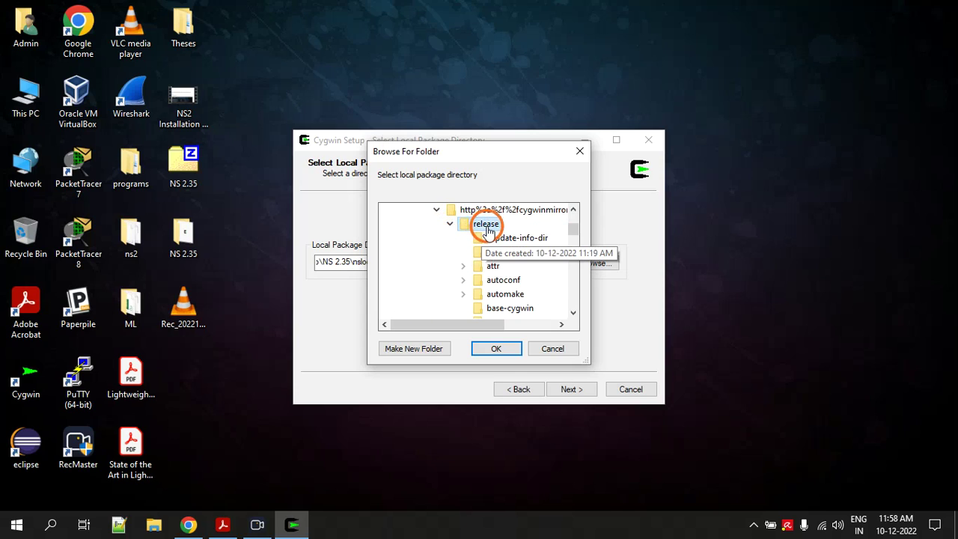
{"action": "left_click", "coordinate": [496, 348]}
Step: Check the local package path, proceed to package selection, and cancel the Cygwin setup there
{"action": "left_click_drag", "start_coordinate": [436, 264], "coordinate": [554, 264]}
{"action": "left_click", "coordinate": [552, 264]}
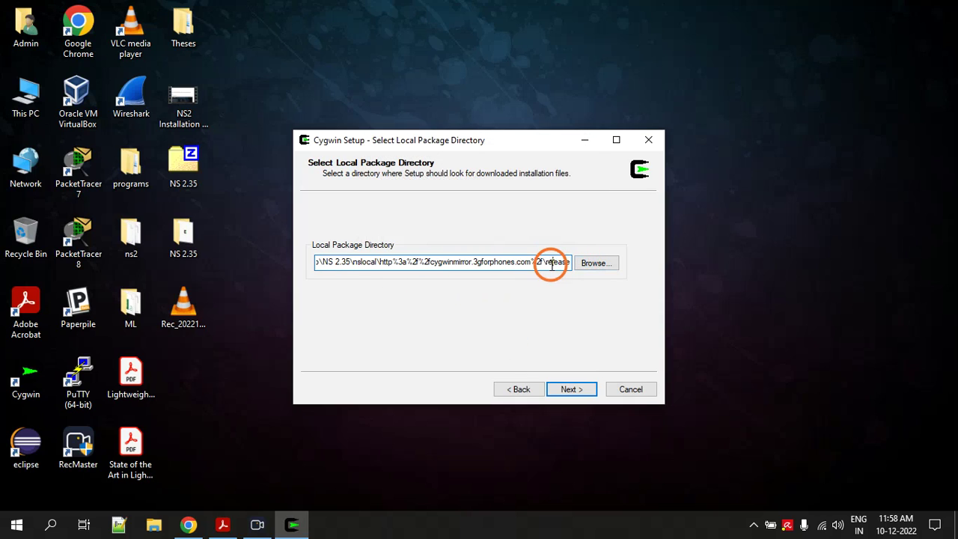
{"action": "left_click", "coordinate": [573, 389]}
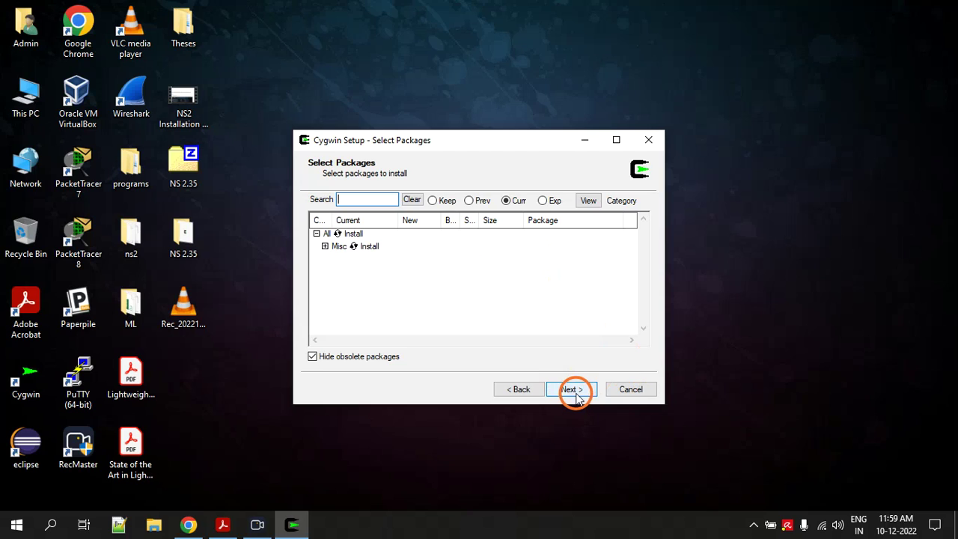
{"action": "left_click", "coordinate": [634, 397]}
{"action": "left_click", "coordinate": [527, 310]}
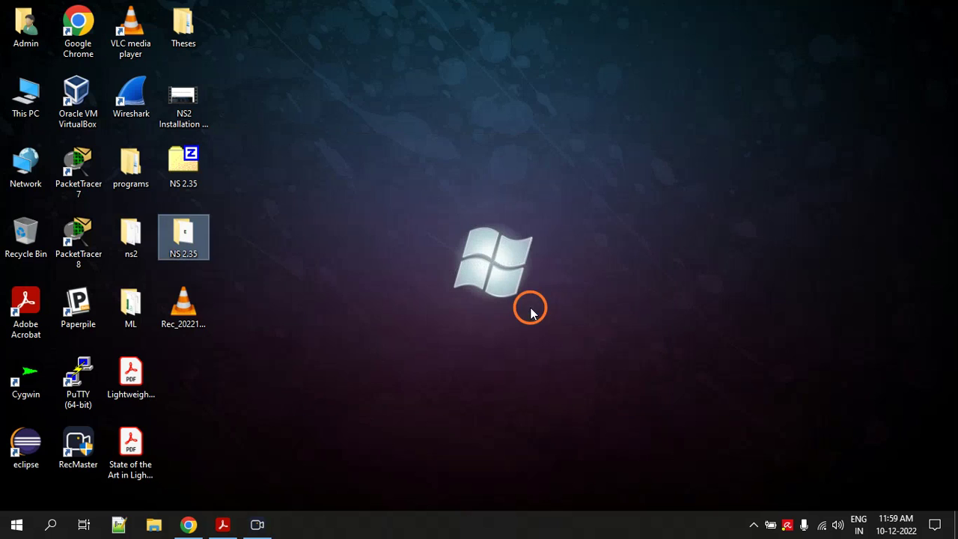
Step: Return to the PDF guide in Acrobat Reader and review the remaining Step 3 Cygwin setup screens up to Step 4
{"action": "left_click", "coordinate": [222, 523]}
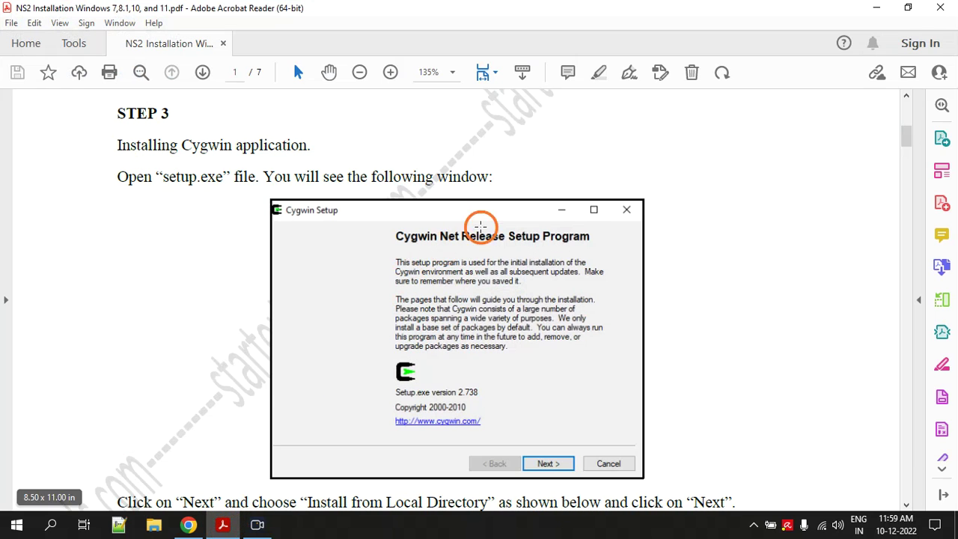
{"action": "scroll", "coordinate": [681, 208], "scroll_direction": "down", "scroll_amount": 5}
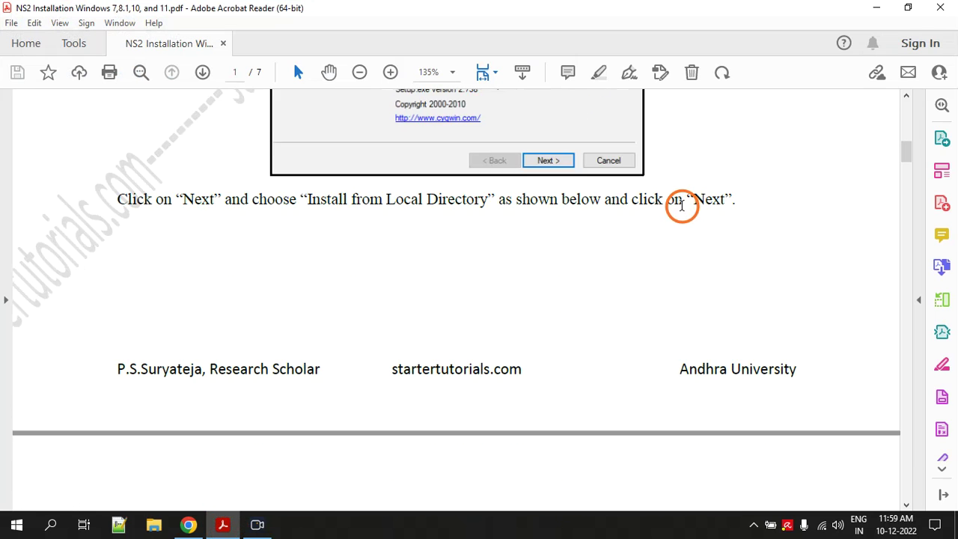
{"action": "scroll", "coordinate": [682, 207], "scroll_direction": "down", "scroll_amount": 6}
{"action": "scroll", "coordinate": [681, 209], "scroll_direction": "down", "scroll_amount": 5}
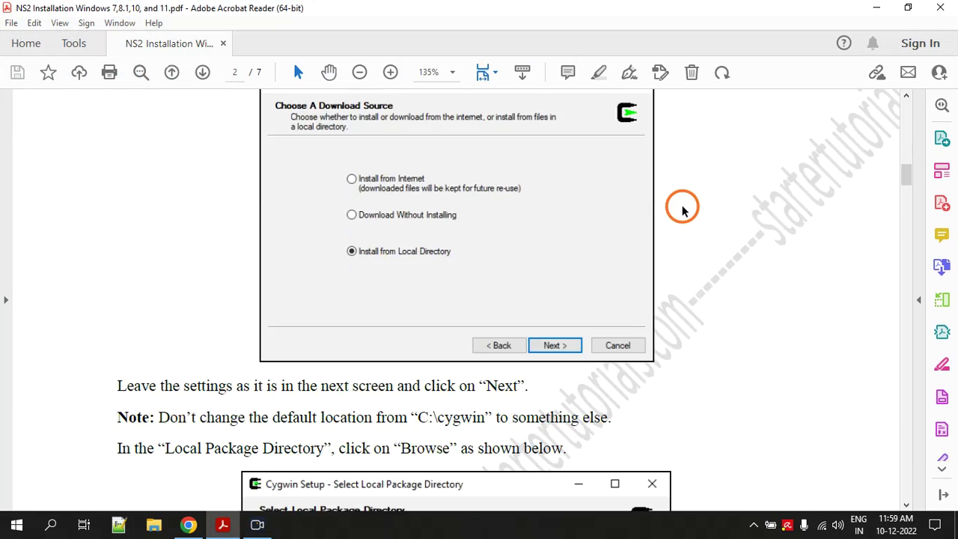
{"action": "scroll", "coordinate": [408, 157], "scroll_direction": "down", "scroll_amount": 3}
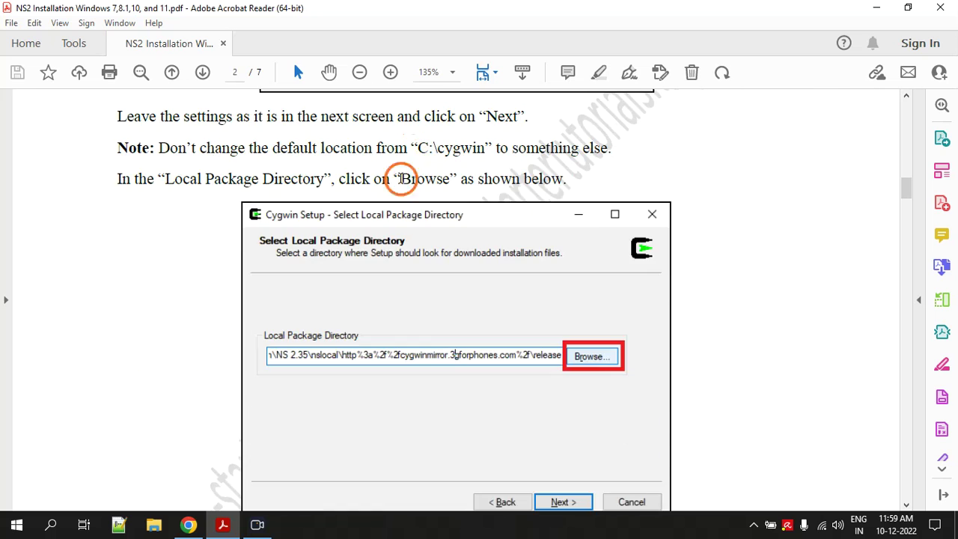
{"action": "scroll", "coordinate": [374, 318], "scroll_direction": "down", "scroll_amount": 1}
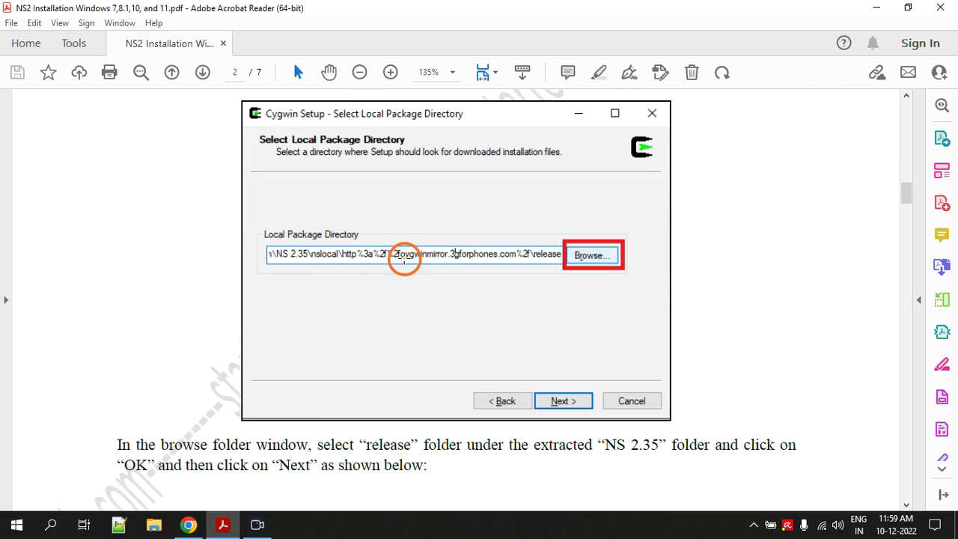
{"action": "scroll", "coordinate": [396, 262], "scroll_direction": "down", "scroll_amount": 7}
{"action": "scroll", "coordinate": [403, 262], "scroll_direction": "down", "scroll_amount": 8}
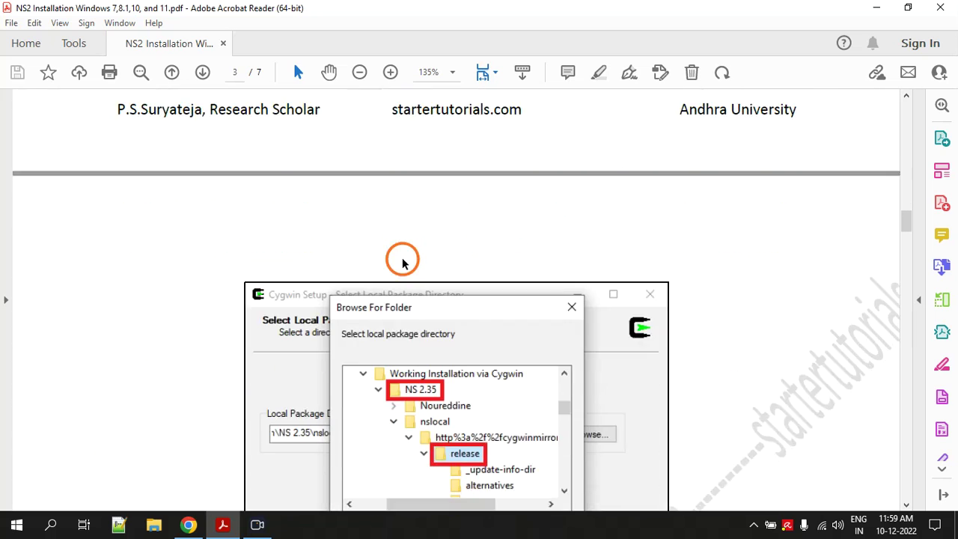
{"action": "scroll", "coordinate": [468, 252], "scroll_direction": "down", "scroll_amount": 7}
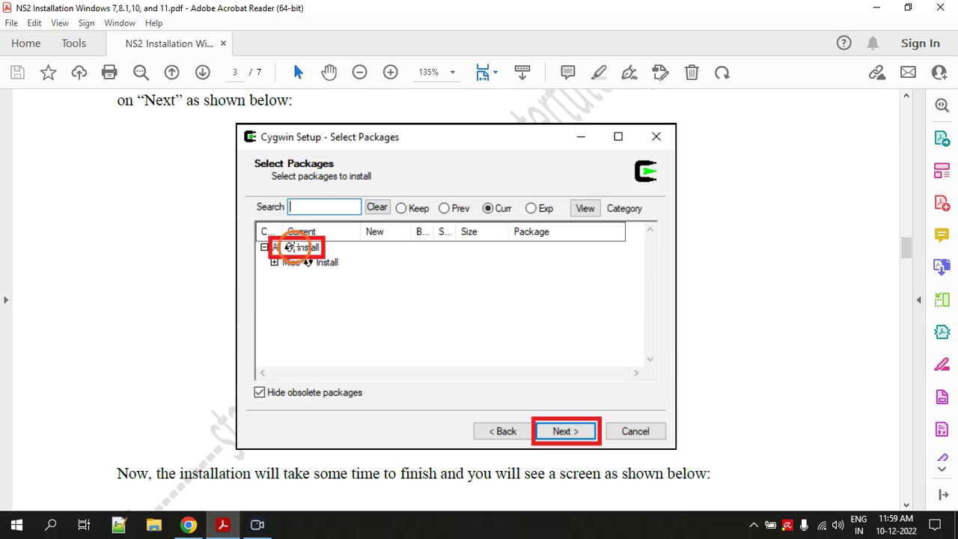
{"action": "scroll", "coordinate": [442, 244], "scroll_direction": "down", "scroll_amount": 3}
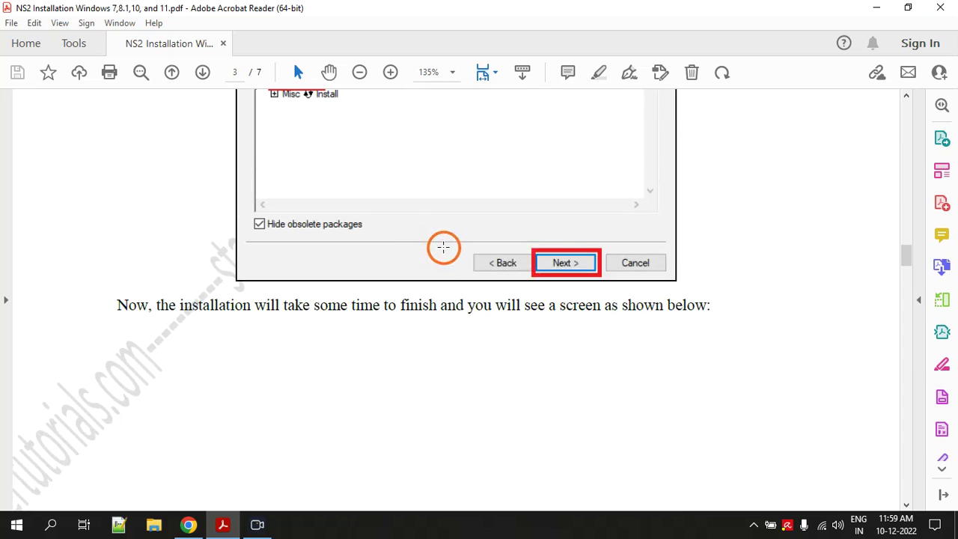
{"action": "scroll", "coordinate": [575, 267], "scroll_direction": "down", "scroll_amount": 3}
{"action": "scroll", "coordinate": [575, 268], "scroll_direction": "down", "scroll_amount": 9}
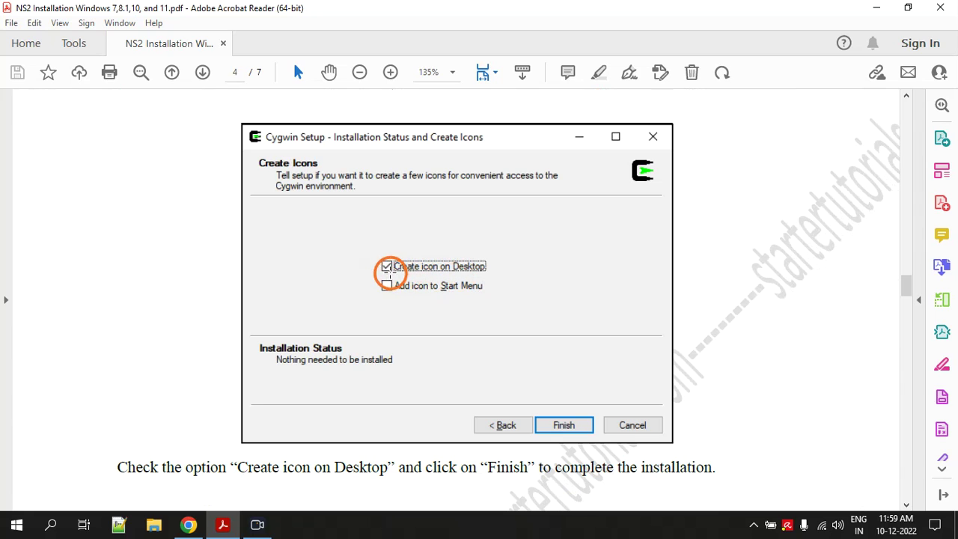
{"action": "scroll", "coordinate": [554, 410], "scroll_direction": "down", "scroll_amount": 2}
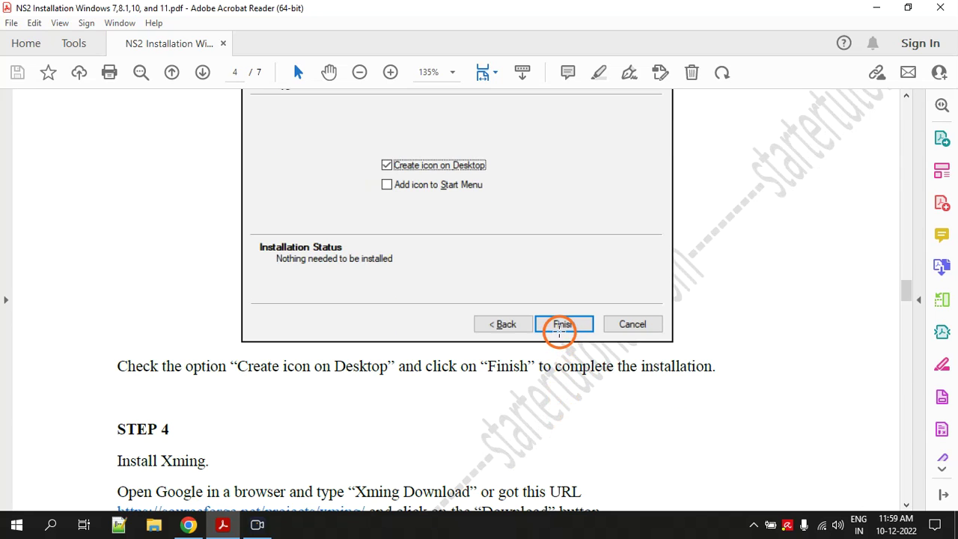
Step: Read the end of the Cygwin setup step, check the Cygwin shortcut on the desktop, and return to the PDF guide at Step 4
{"action": "scroll", "coordinate": [560, 333], "scroll_direction": "down", "scroll_amount": 3}
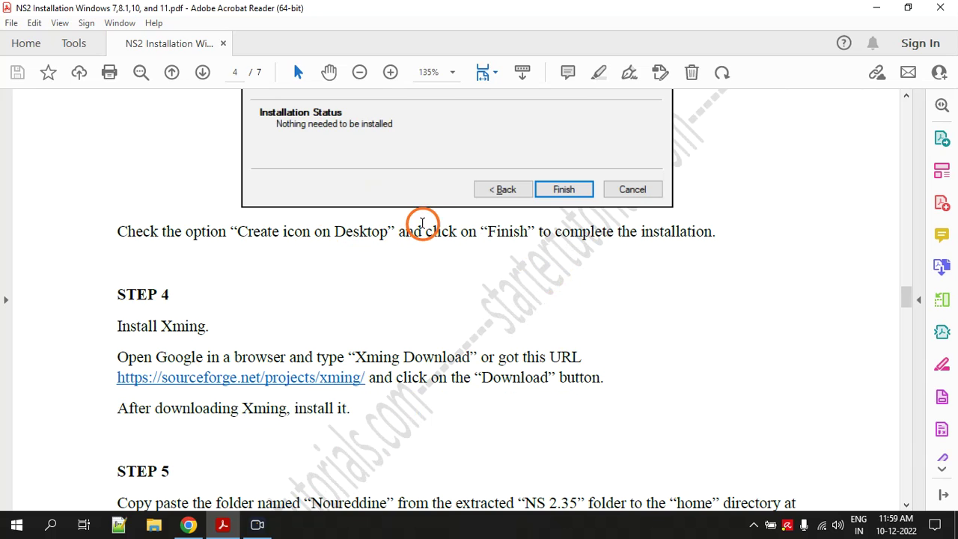
{"action": "left_click", "coordinate": [876, 9]}
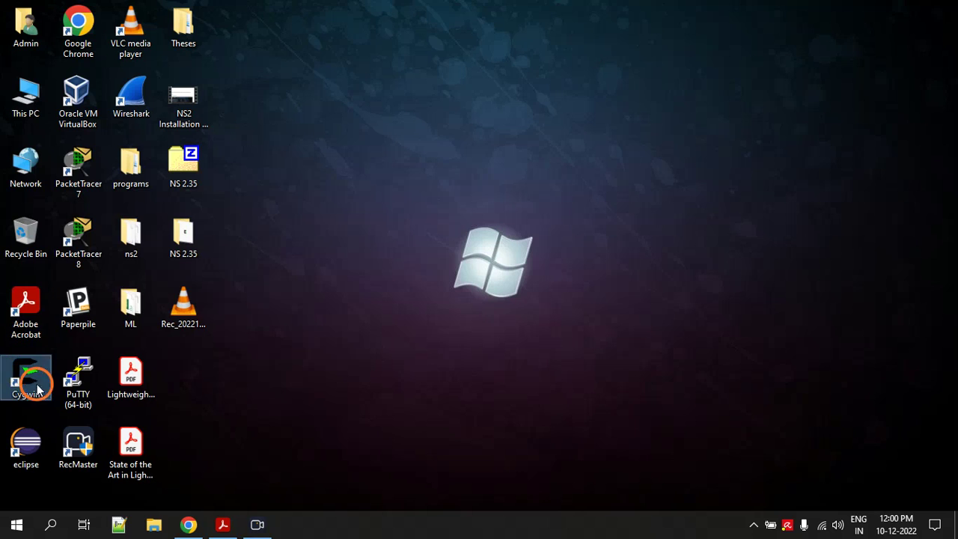
{"action": "double_click", "coordinate": [31, 387]}
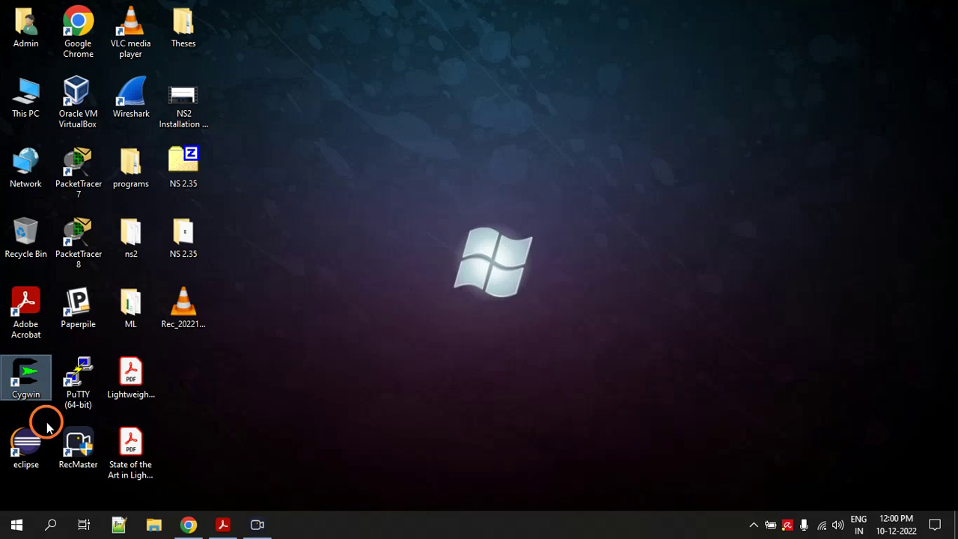
{"action": "left_click", "coordinate": [223, 523]}
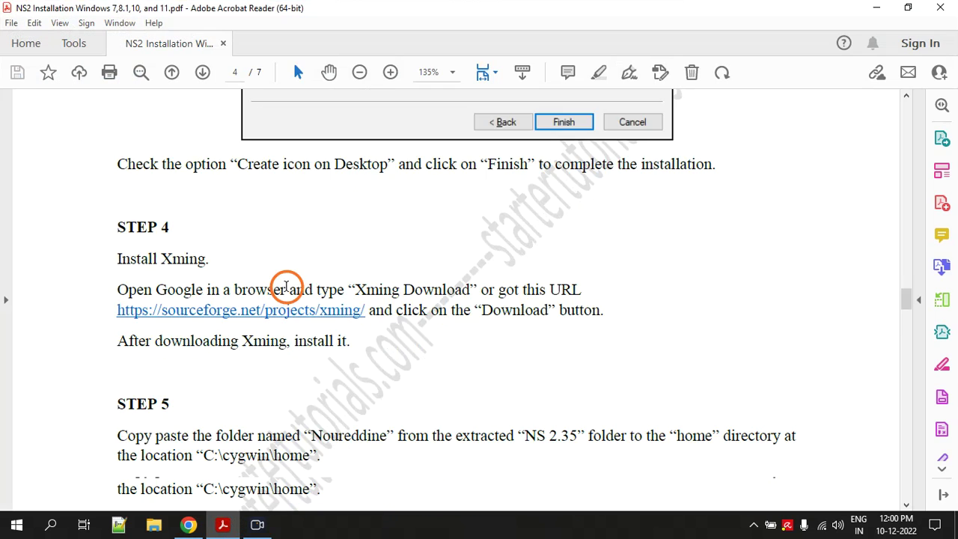
Step: Open the SourceForge Xming download page from the Step 4 link, close its tab, and return to the PDF guide
{"action": "scroll", "coordinate": [263, 258], "scroll_direction": "down", "scroll_amount": 1}
{"action": "double_click", "coordinate": [175, 226]}
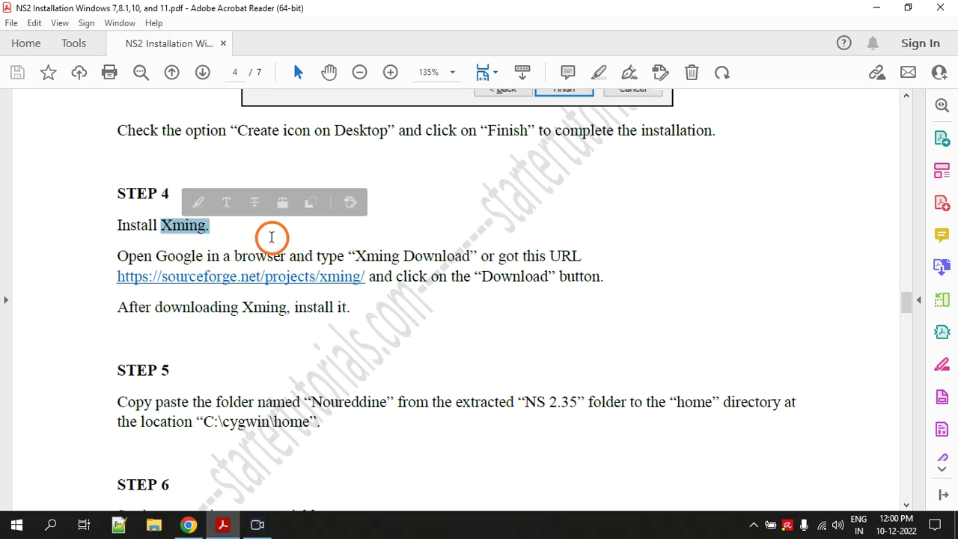
{"action": "left_click", "coordinate": [258, 277]}
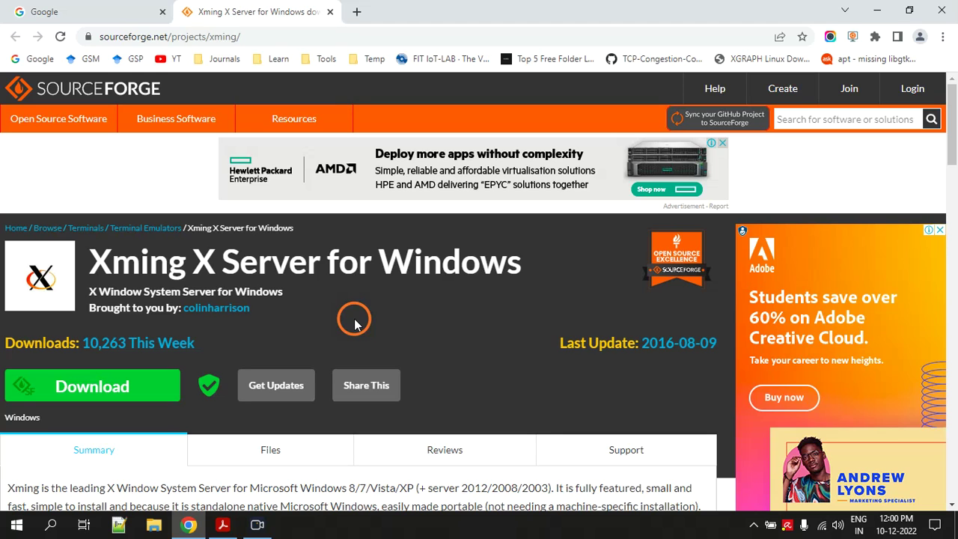
{"action": "left_click", "coordinate": [330, 13]}
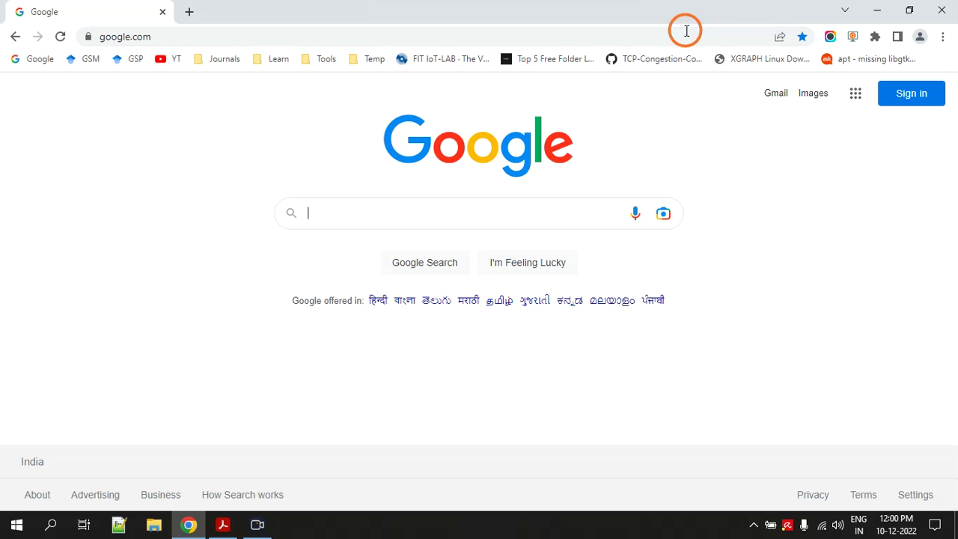
{"action": "left_click", "coordinate": [876, 11]}
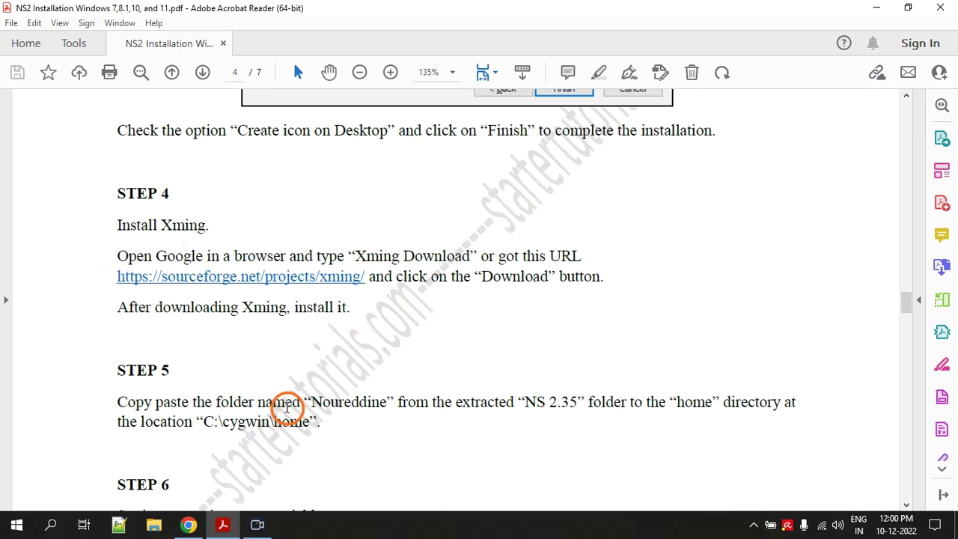
Step: Skim Steps 4 to 6 of the guide, check that the Cygwin terminal launches from its desktop shortcut, and close it
{"action": "scroll", "coordinate": [263, 324], "scroll_direction": "down", "scroll_amount": 3}
{"action": "scroll", "coordinate": [252, 318], "scroll_direction": "down", "scroll_amount": 1}
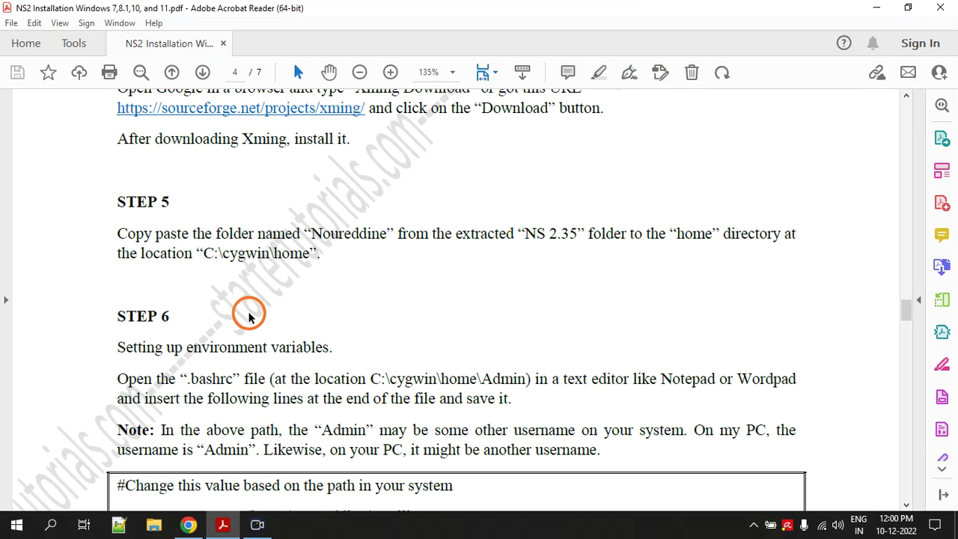
{"action": "scroll", "coordinate": [267, 279], "scroll_direction": "up", "scroll_amount": 2}
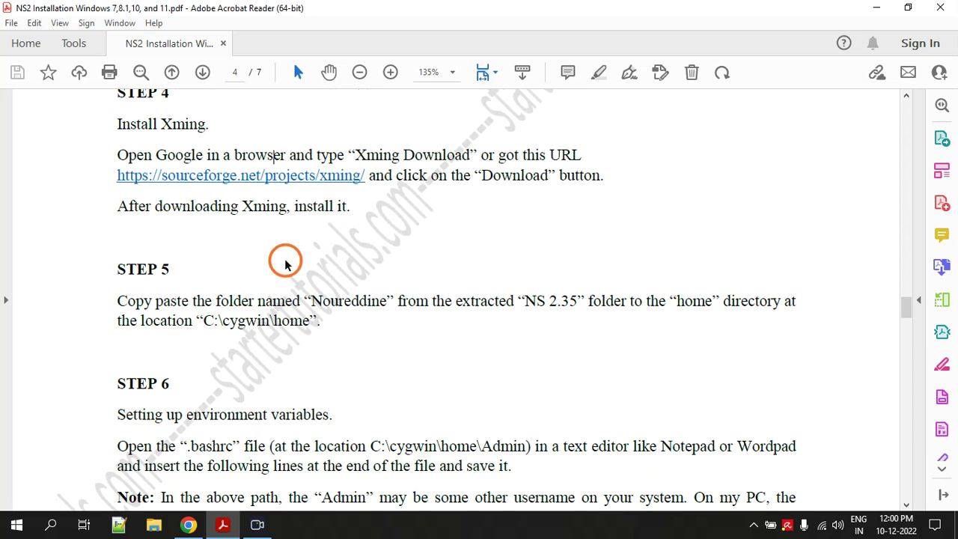
{"action": "scroll", "coordinate": [292, 274], "scroll_direction": "up", "scroll_amount": 1}
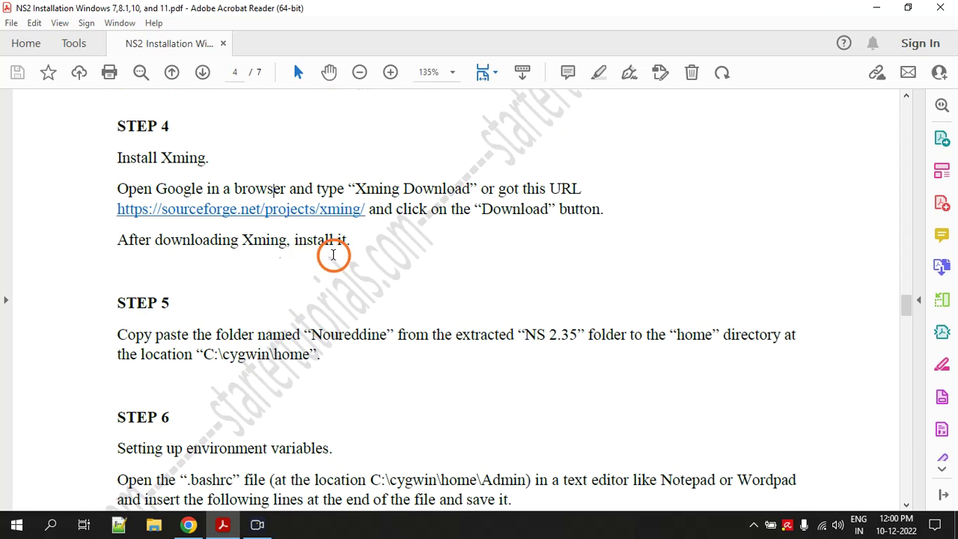
{"action": "scroll", "coordinate": [329, 254], "scroll_direction": "up", "scroll_amount": 2}
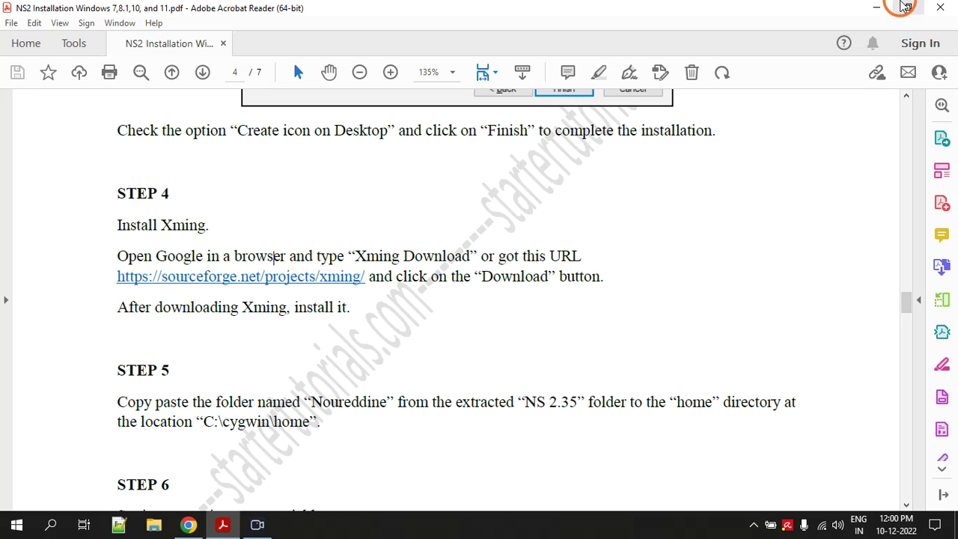
{"action": "left_click", "coordinate": [876, 7]}
{"action": "double_click", "coordinate": [30, 379]}
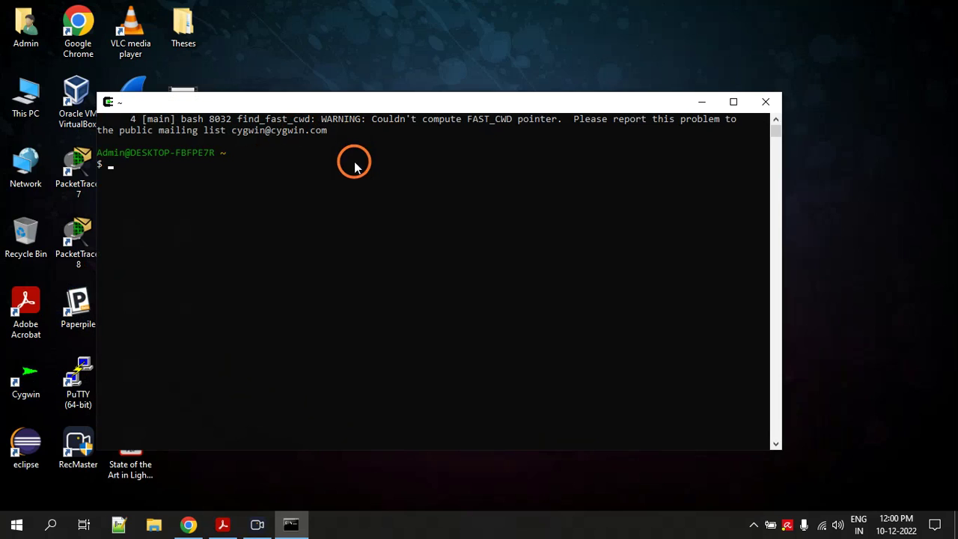
{"action": "left_click_drag", "start_coordinate": [387, 100], "coordinate": [487, 79]}
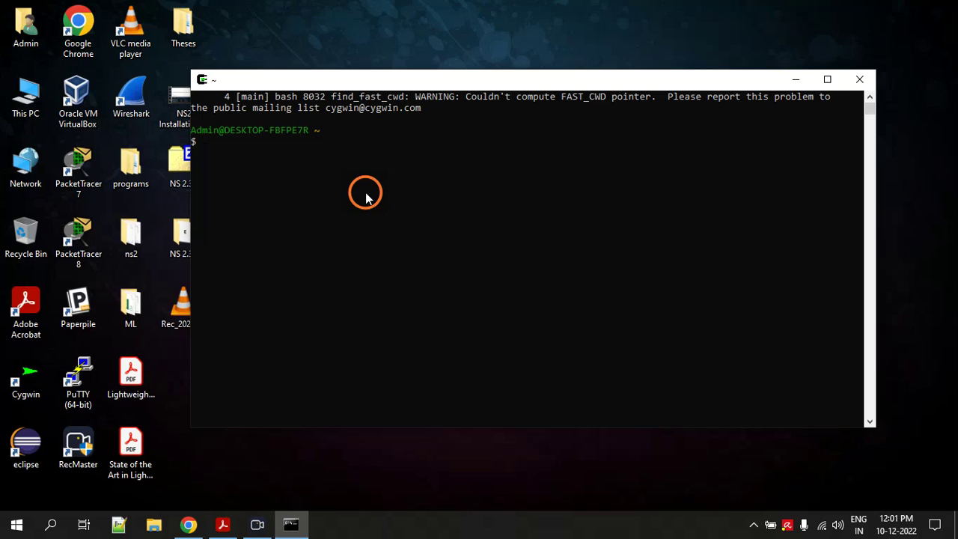
{"action": "left_click", "coordinate": [858, 78]}
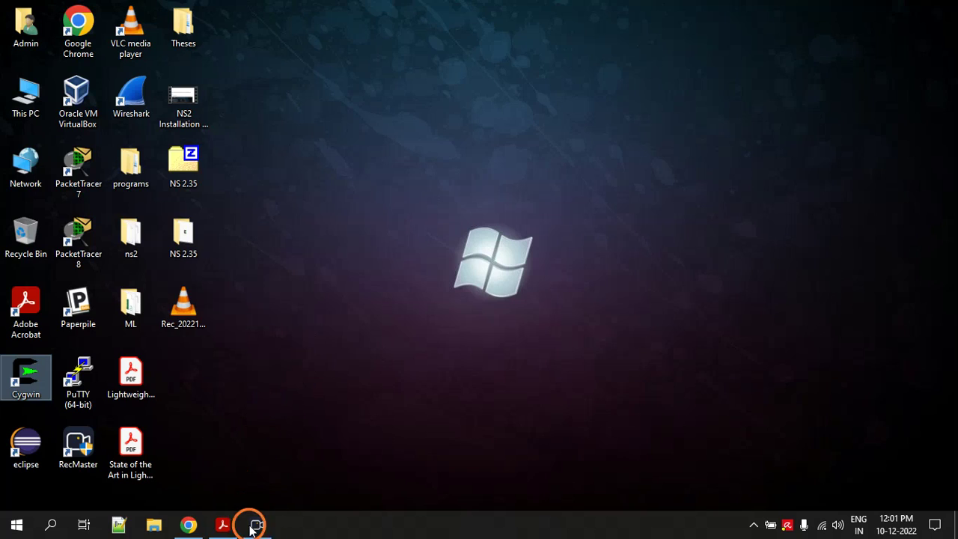
Step: Return to the PDF guide and examine Step 5 for the Noureddine folder to copy and its destination C:\cygwin\home
{"action": "left_click", "coordinate": [225, 524]}
{"action": "scroll", "coordinate": [322, 245], "scroll_direction": "down", "scroll_amount": 3}
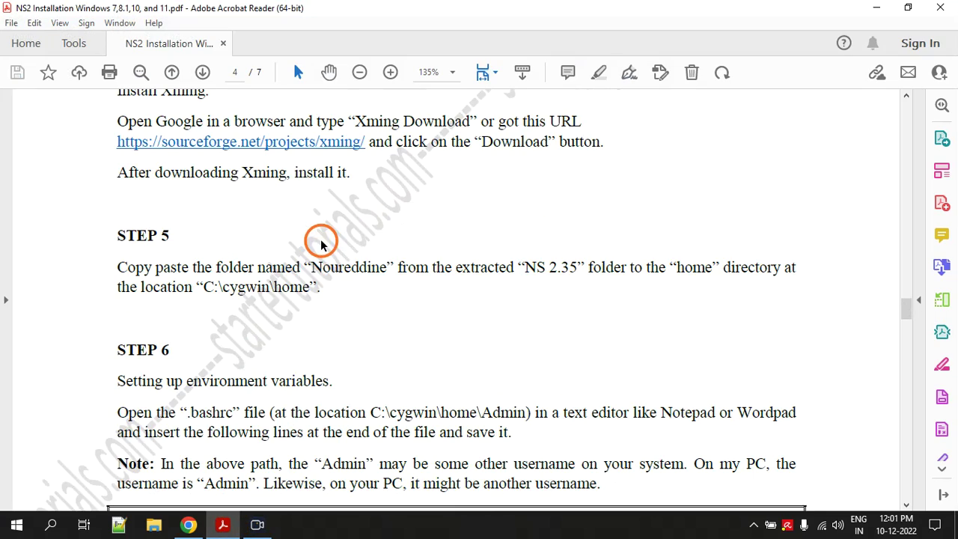
{"action": "scroll", "coordinate": [321, 244], "scroll_direction": "down", "scroll_amount": 3}
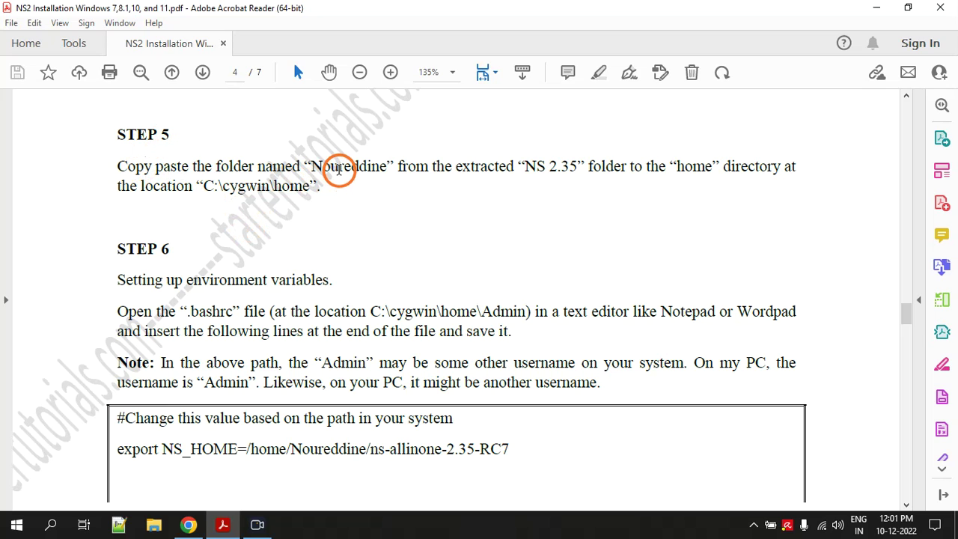
{"action": "double_click", "coordinate": [338, 168]}
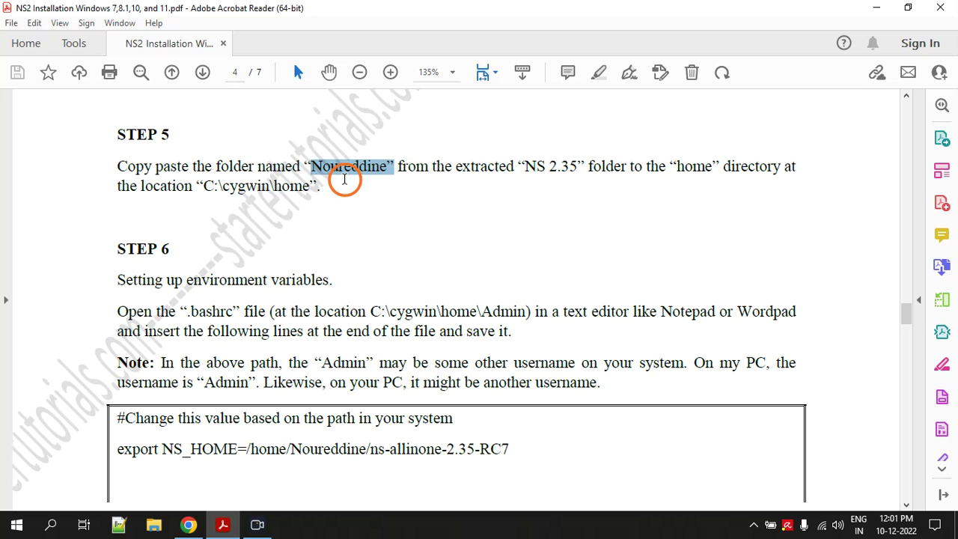
{"action": "left_click_drag", "start_coordinate": [118, 166], "coordinate": [151, 166]}
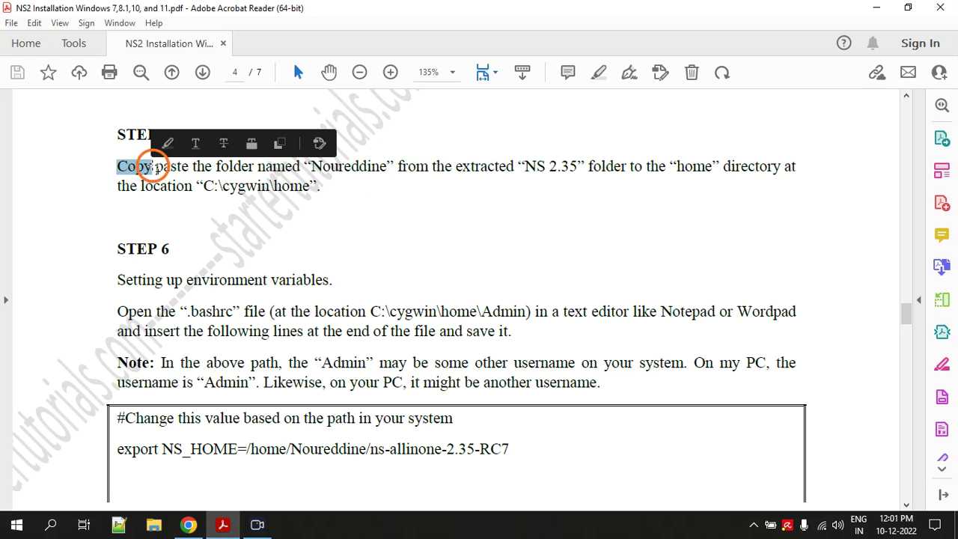
{"action": "left_click_drag", "start_coordinate": [203, 186], "coordinate": [308, 186]}
{"action": "left_click", "coordinate": [314, 240]}
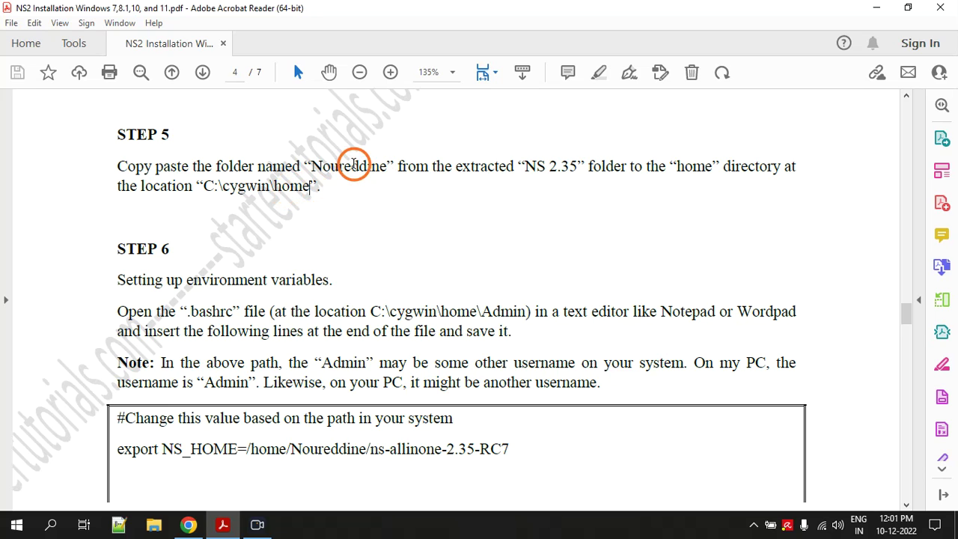
{"action": "double_click", "coordinate": [349, 166]}
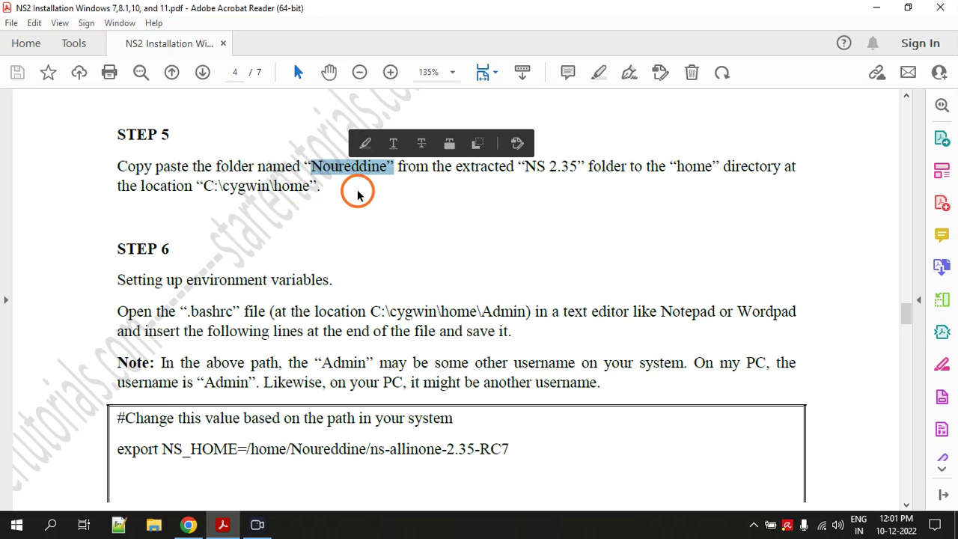
Step: Open the extracted NS 2.35 folder on the desktop and copy its Noureddine folder
{"action": "left_click", "coordinate": [877, 9]}
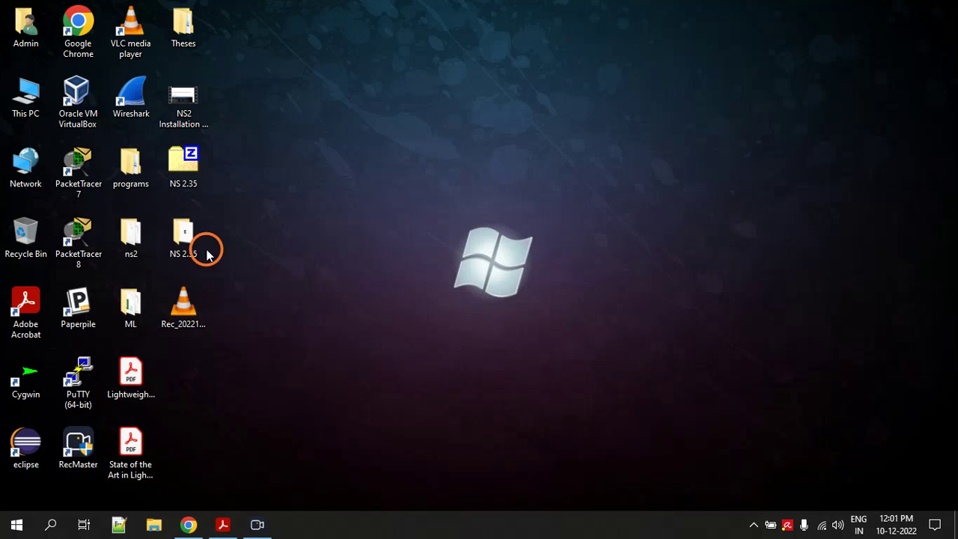
{"action": "double_click", "coordinate": [184, 238]}
{"action": "left_click", "coordinate": [153, 95]}
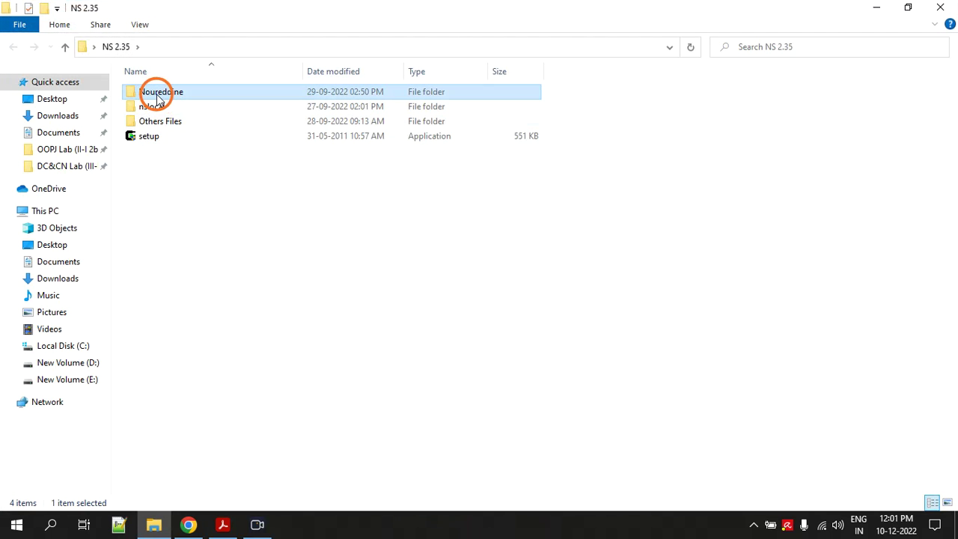
{"action": "right_click", "coordinate": [157, 99]}
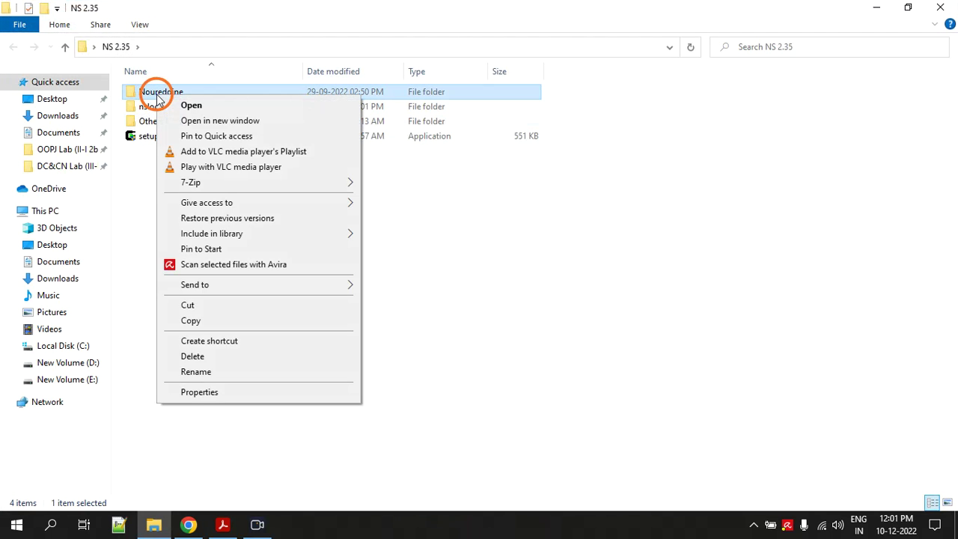
{"action": "left_click", "coordinate": [190, 322]}
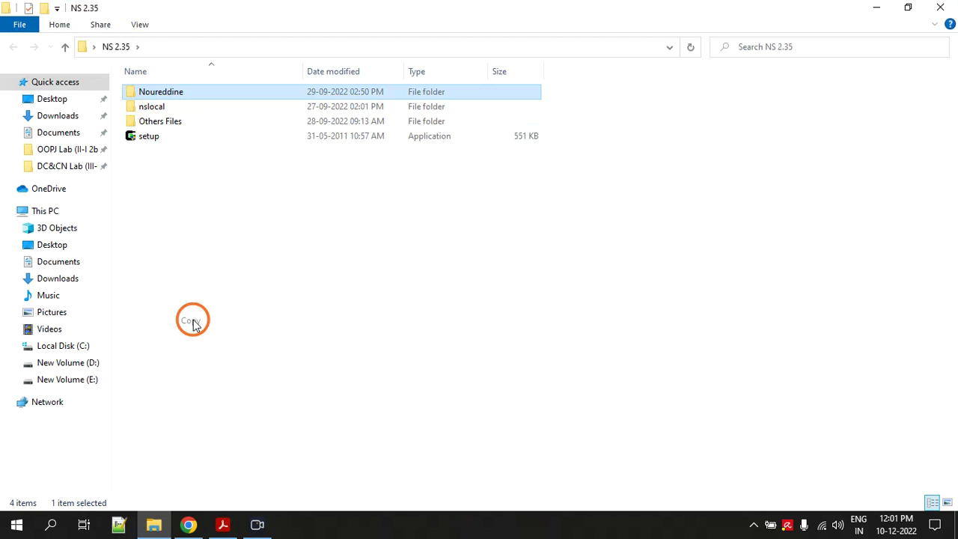
Step: Go to C:\cygwin\home, check the paste option and the folders there without pasting, and close File Explorer
{"action": "left_click", "coordinate": [75, 348]}
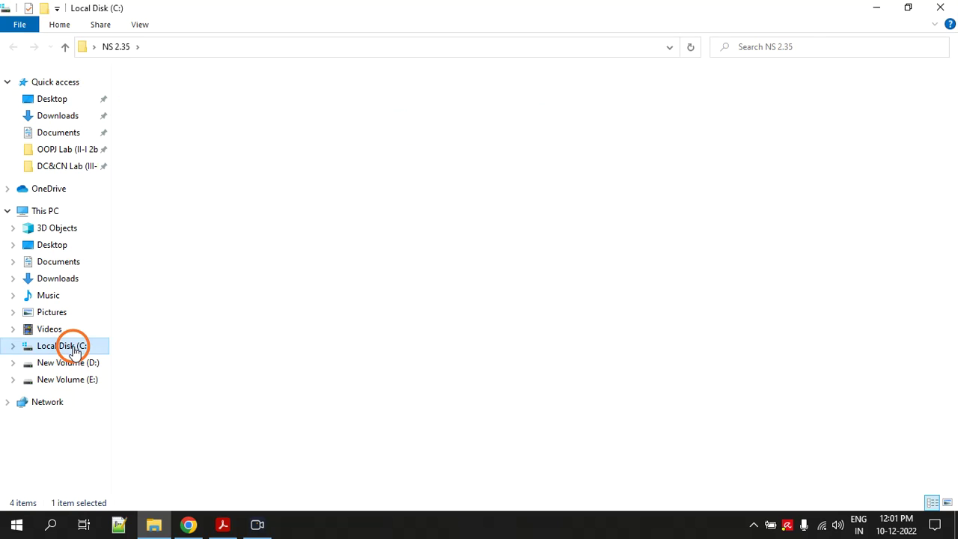
{"action": "left_click", "coordinate": [166, 93]}
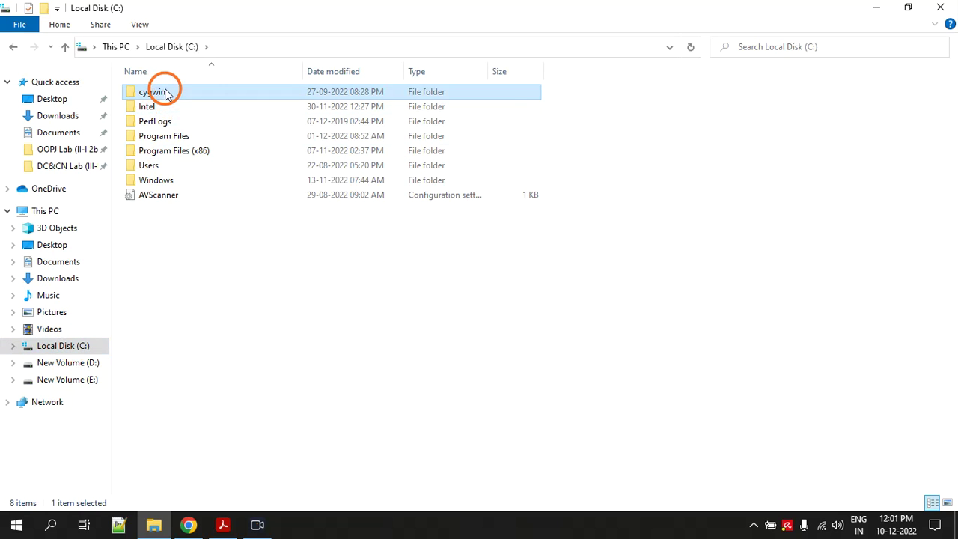
{"action": "double_click", "coordinate": [166, 94]}
{"action": "double_click", "coordinate": [159, 154]}
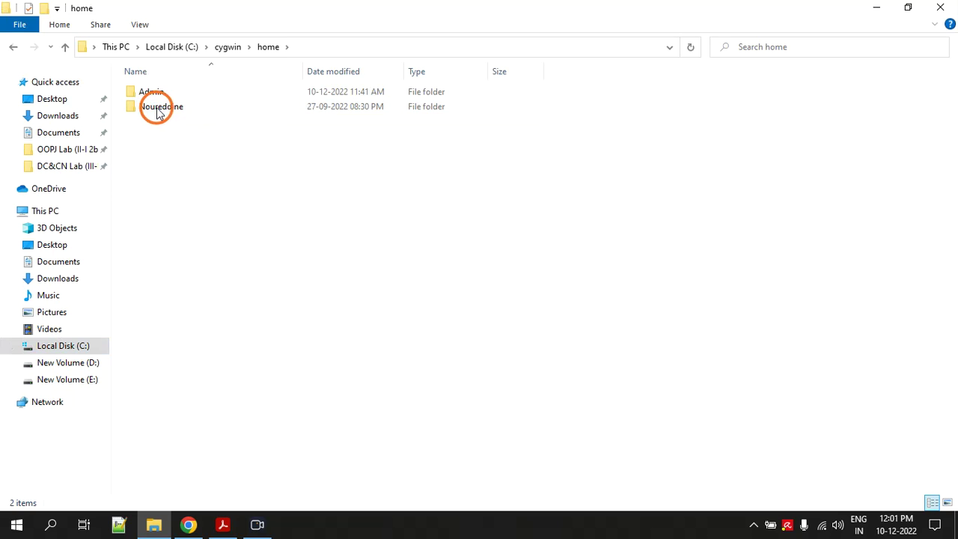
{"action": "right_click", "coordinate": [171, 140]}
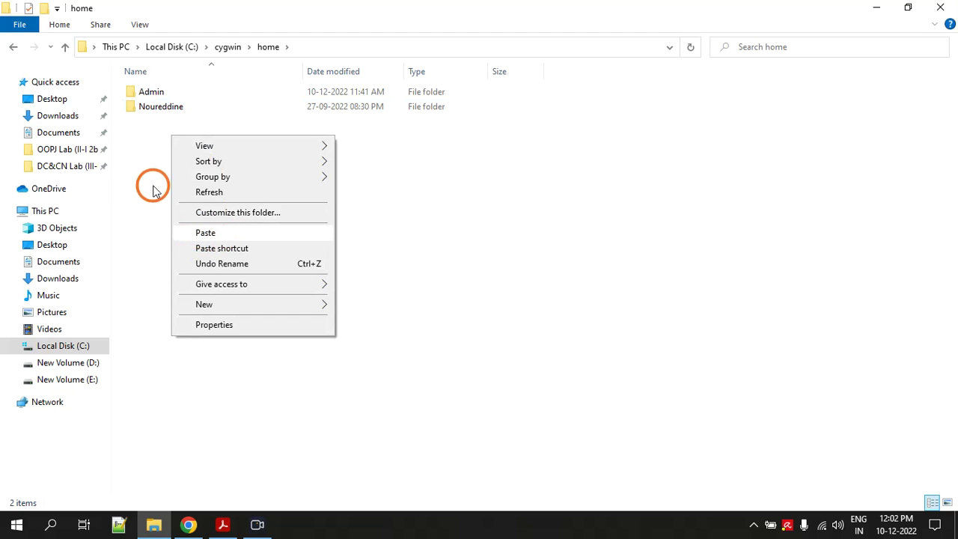
{"action": "left_click", "coordinate": [151, 145]}
{"action": "left_click", "coordinate": [156, 95]}
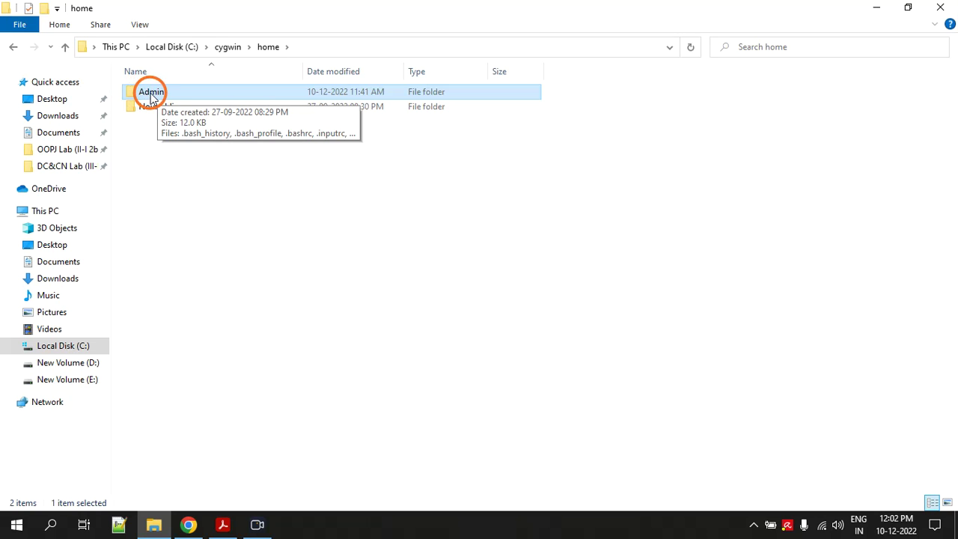
{"action": "left_click", "coordinate": [952, 6]}
Step: Return to the PDF guide and examine Step 6 on environment variables, including the .bashrc file's location at C:\cygwin\home\Admin
{"action": "left_click", "coordinate": [222, 528]}
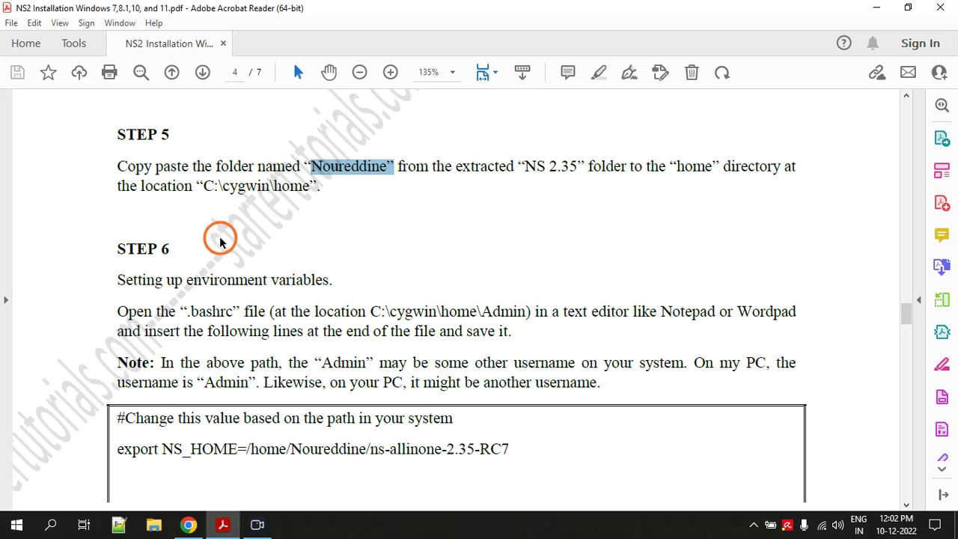
{"action": "scroll", "coordinate": [217, 239], "scroll_direction": "down", "scroll_amount": 3}
{"action": "left_click_drag", "start_coordinate": [118, 178], "coordinate": [334, 175]}
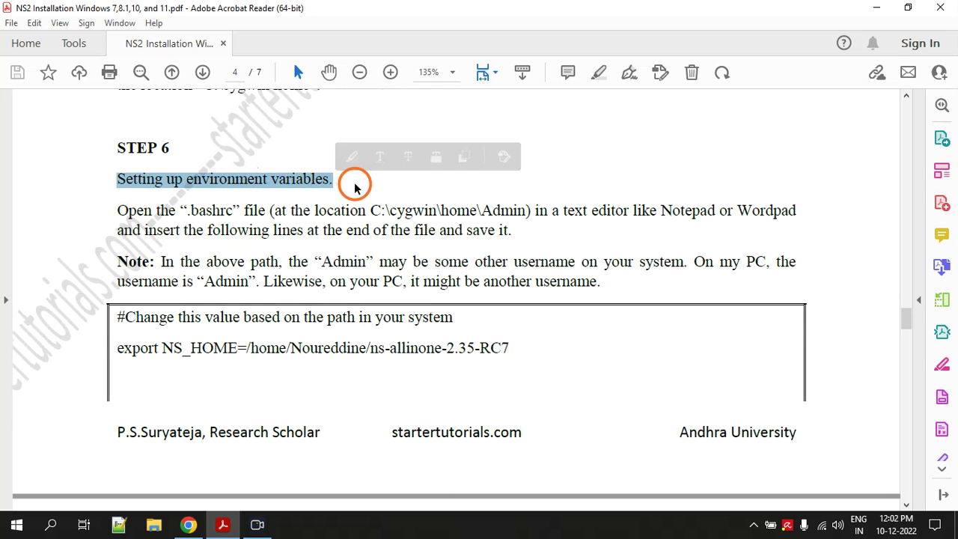
{"action": "left_click", "coordinate": [350, 251]}
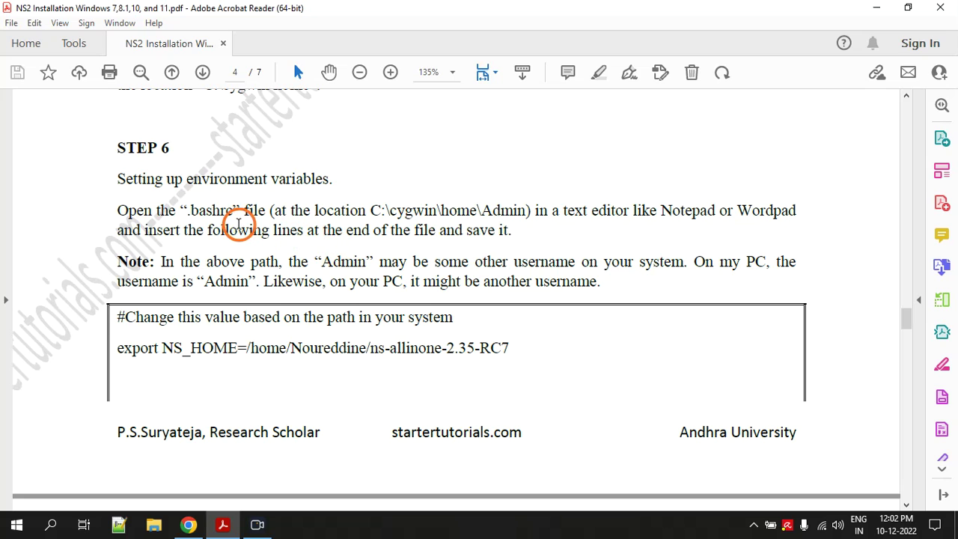
{"action": "left_click_drag", "start_coordinate": [187, 213], "coordinate": [234, 211]}
{"action": "left_click_drag", "start_coordinate": [372, 212], "coordinate": [528, 210]}
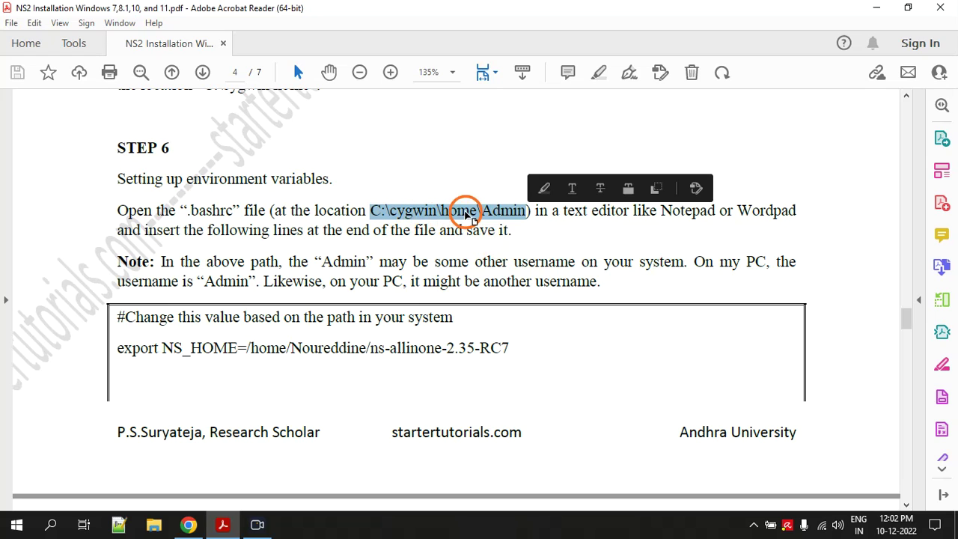
{"action": "left_click", "coordinate": [484, 211]}
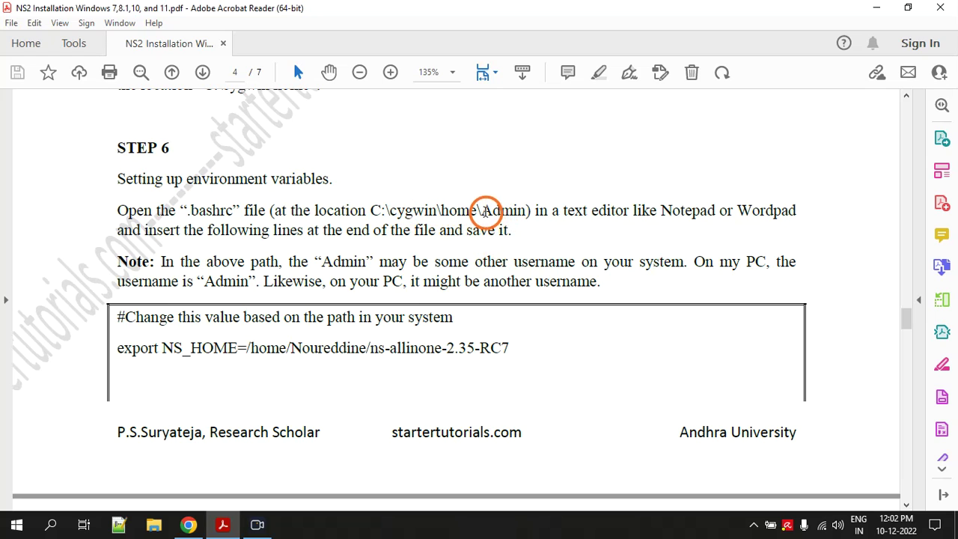
Step: Highlight the Admin username in the guide's path, then go to C:\cygwin\home\Admin and select the .bashrc file
{"action": "left_click_drag", "start_coordinate": [485, 211], "coordinate": [528, 210]}
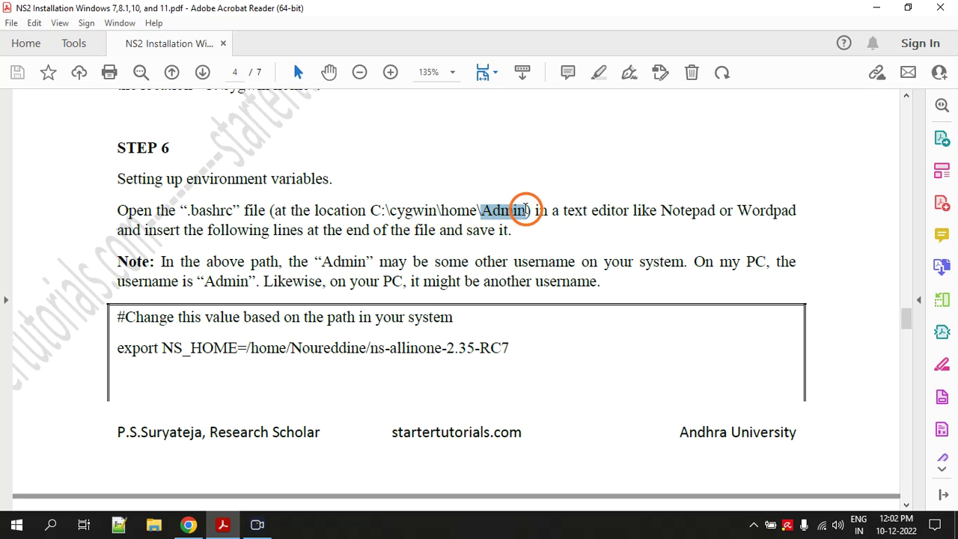
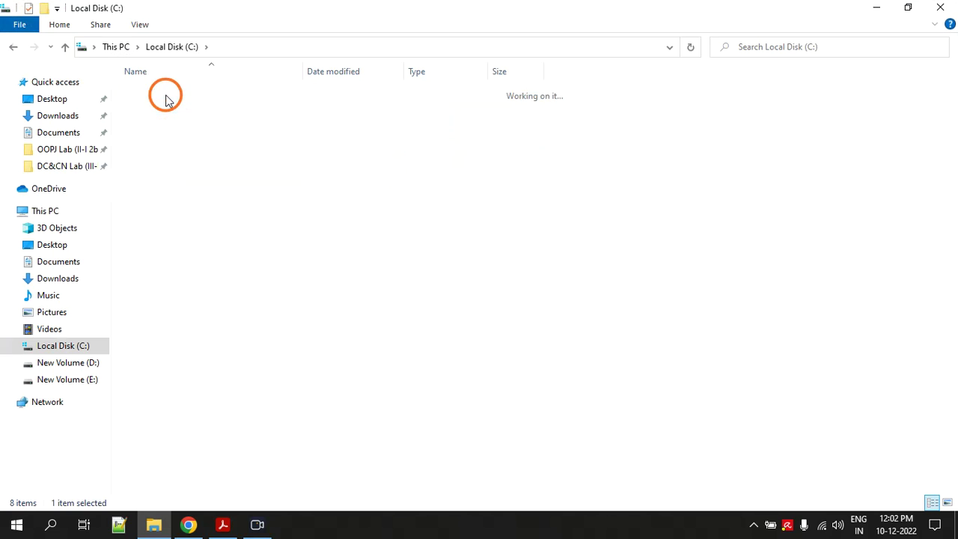
{"action": "left_click", "coordinate": [154, 151]}
{"action": "double_click", "coordinate": [153, 150]}
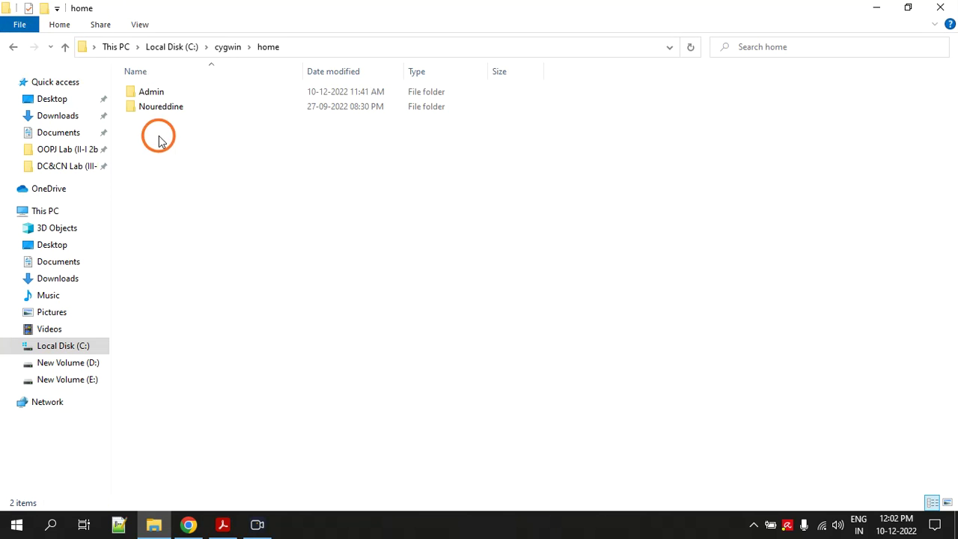
{"action": "left_click", "coordinate": [165, 95]}
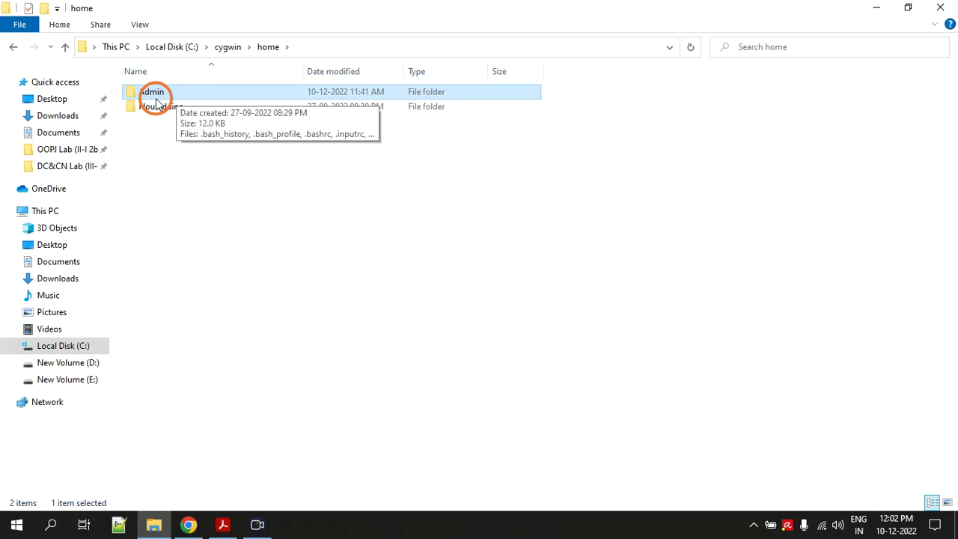
{"action": "double_click", "coordinate": [166, 92]}
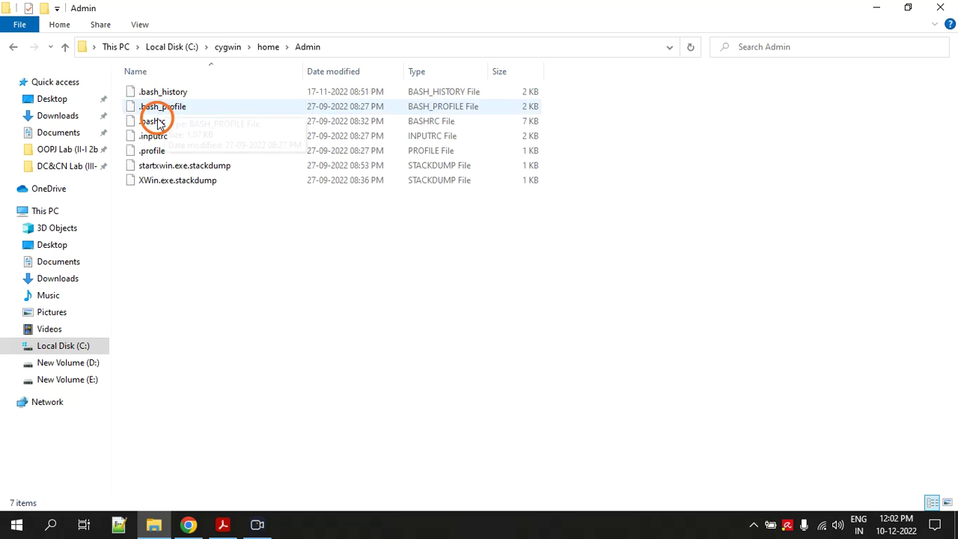
{"action": "left_click", "coordinate": [156, 122]}
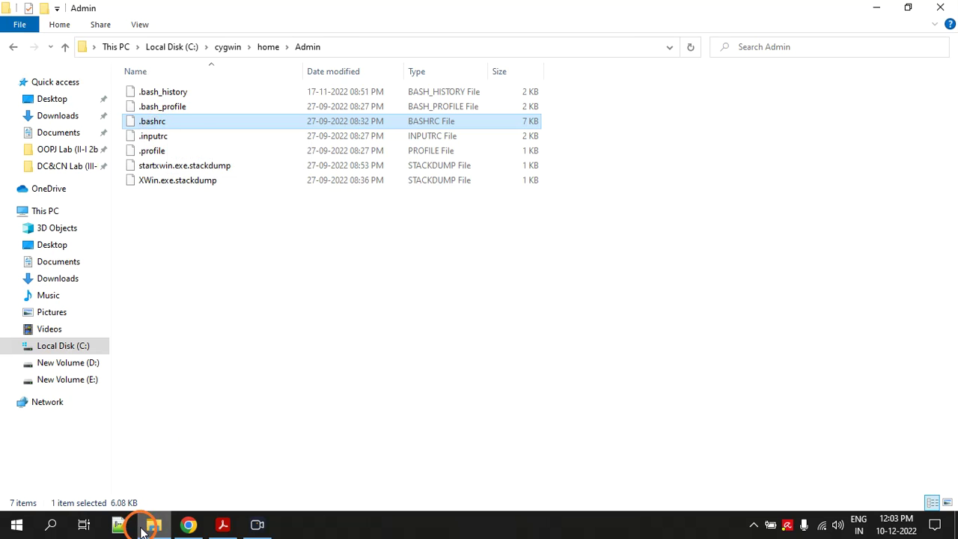
Step: Return to the PDF guide and examine Step 6's lines for NS_HOME, LD_LIBRARY_PATH, TCL_LIBRARY and PATH
{"action": "left_click", "coordinate": [222, 524]}
{"action": "scroll", "coordinate": [315, 234], "scroll_direction": "down", "scroll_amount": 3}
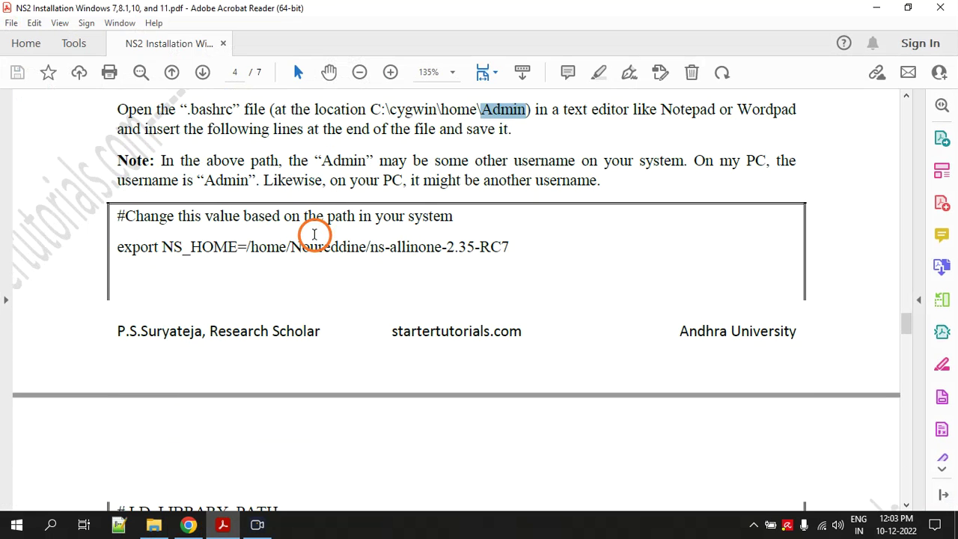
{"action": "scroll", "coordinate": [315, 232], "scroll_direction": "down", "scroll_amount": 2}
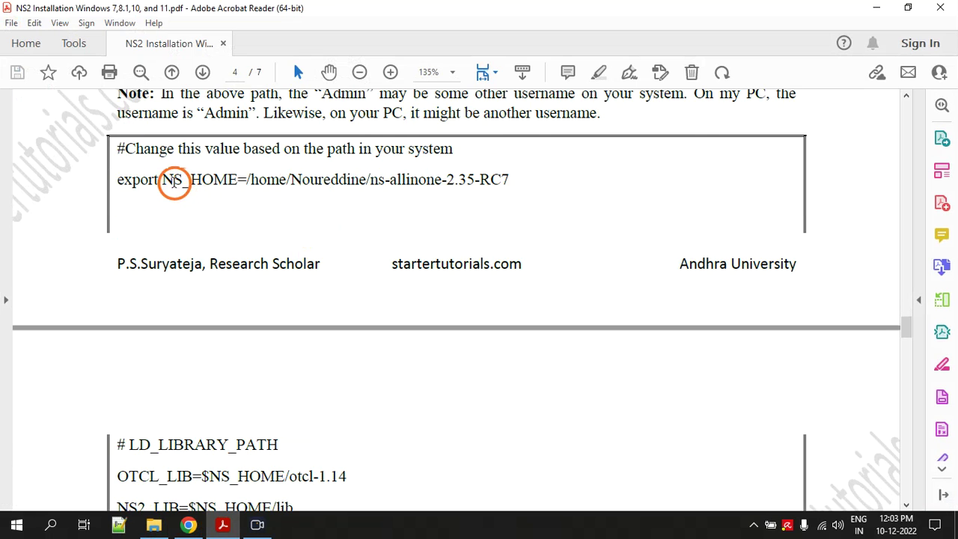
{"action": "scroll", "coordinate": [173, 182], "scroll_direction": "down", "scroll_amount": 10}
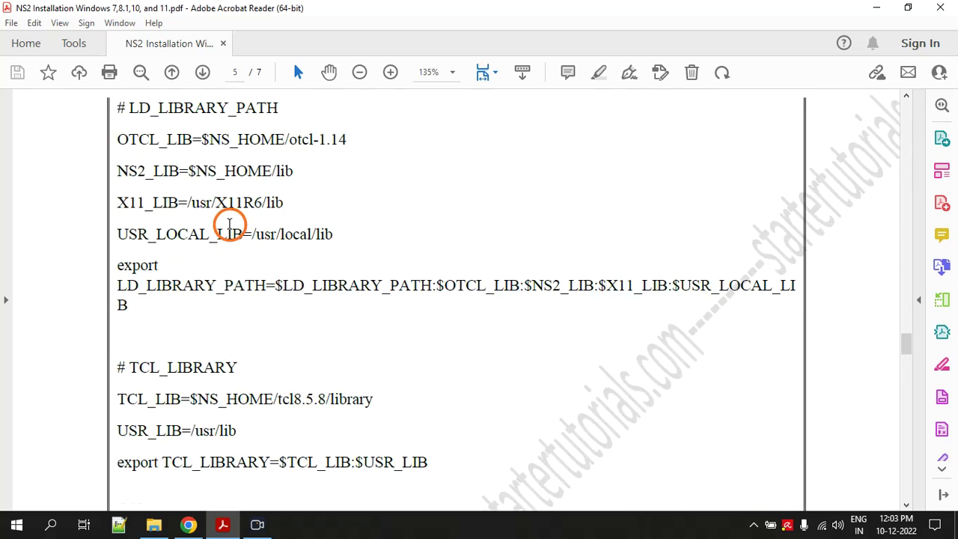
{"action": "scroll", "coordinate": [230, 221], "scroll_direction": "down", "scroll_amount": 8}
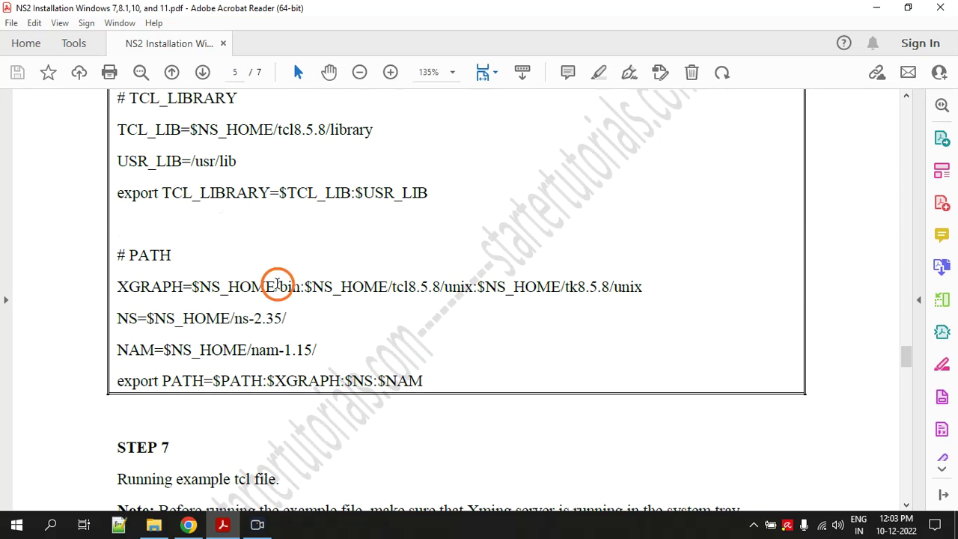
Step: Open the Bashrc Env Variables text file from the Others Files folder inside the desktop's NS 2.35 folder
{"action": "left_click", "coordinate": [229, 524]}
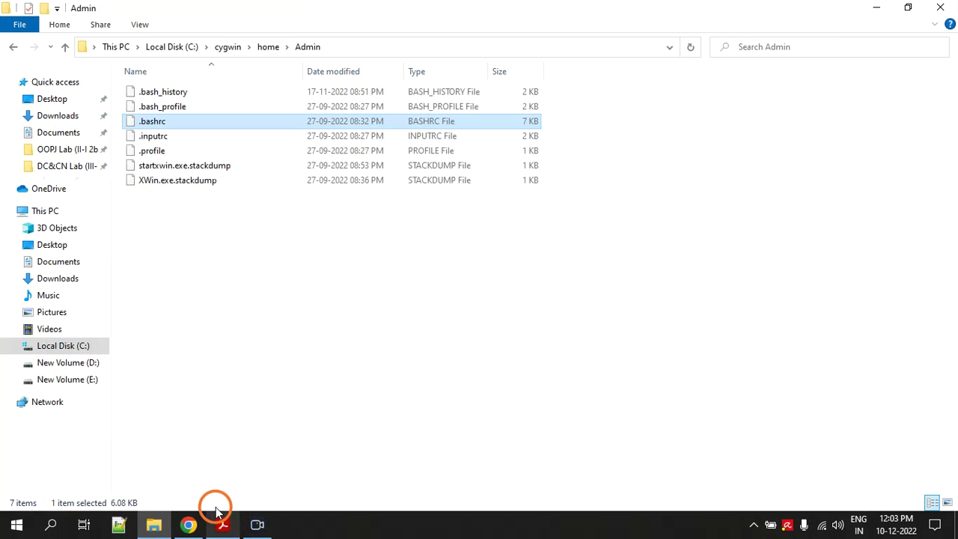
{"action": "left_click", "coordinate": [878, 6]}
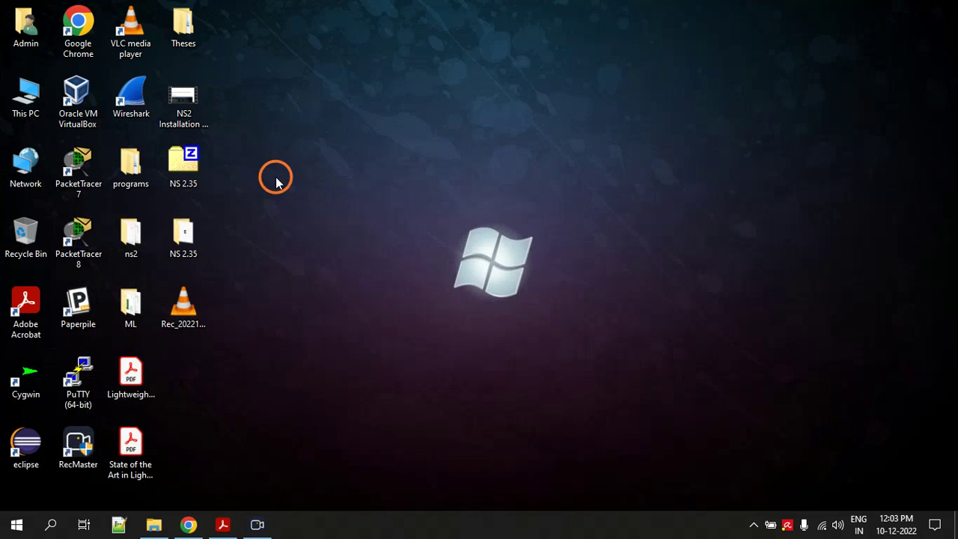
{"action": "double_click", "coordinate": [173, 242]}
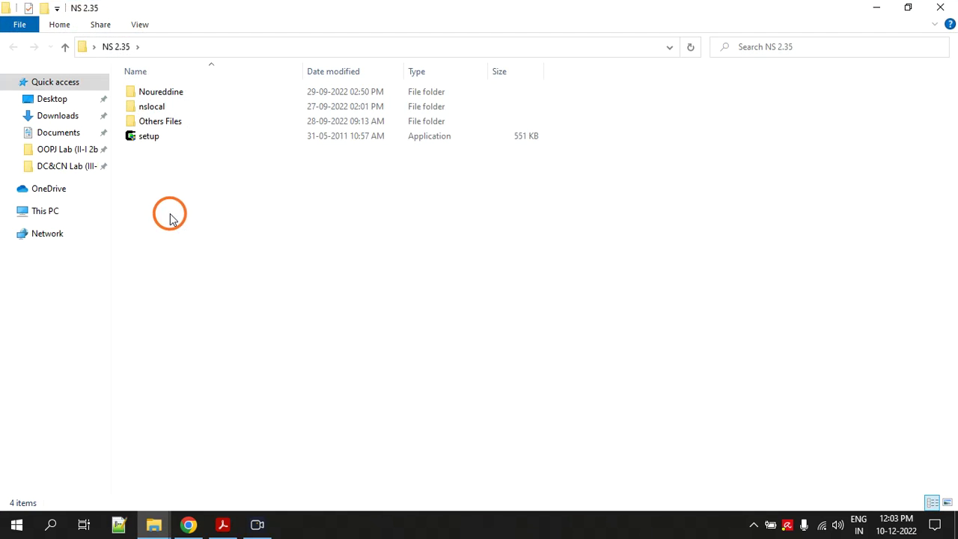
{"action": "double_click", "coordinate": [171, 124]}
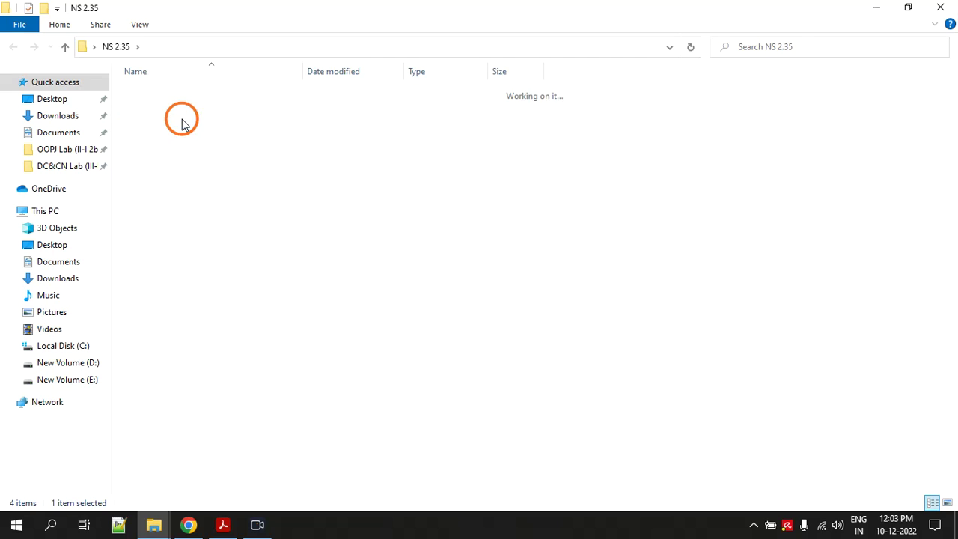
{"action": "left_click", "coordinate": [172, 109]}
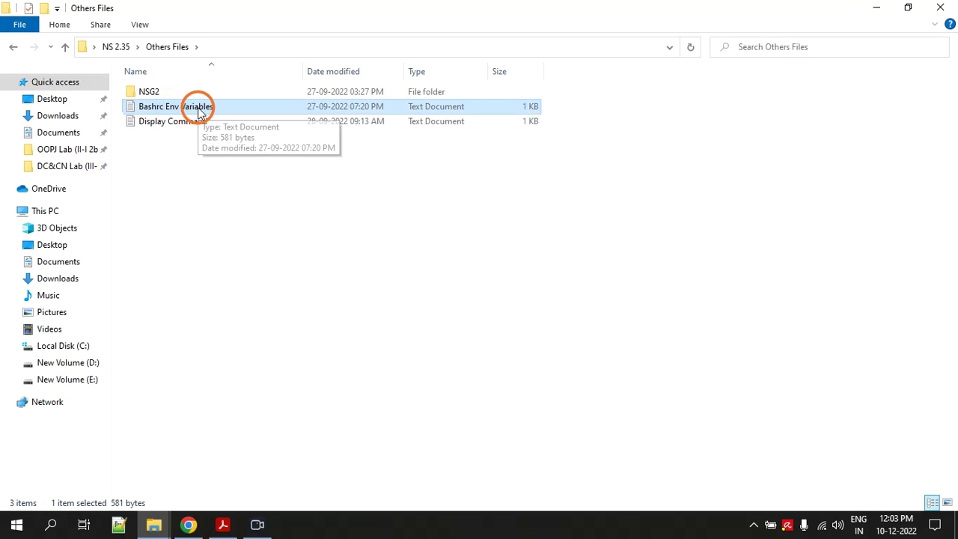
{"action": "double_click", "coordinate": [200, 109]}
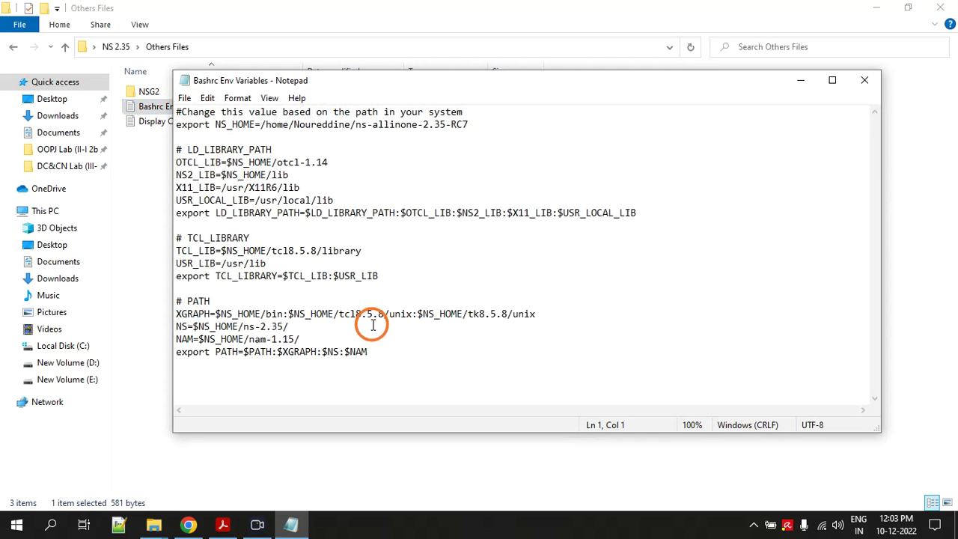
Step: Copy all the environment variable lines from the text file, then close the file and the Others Files folder
{"action": "left_click_drag", "start_coordinate": [374, 353], "coordinate": [192, 112]}
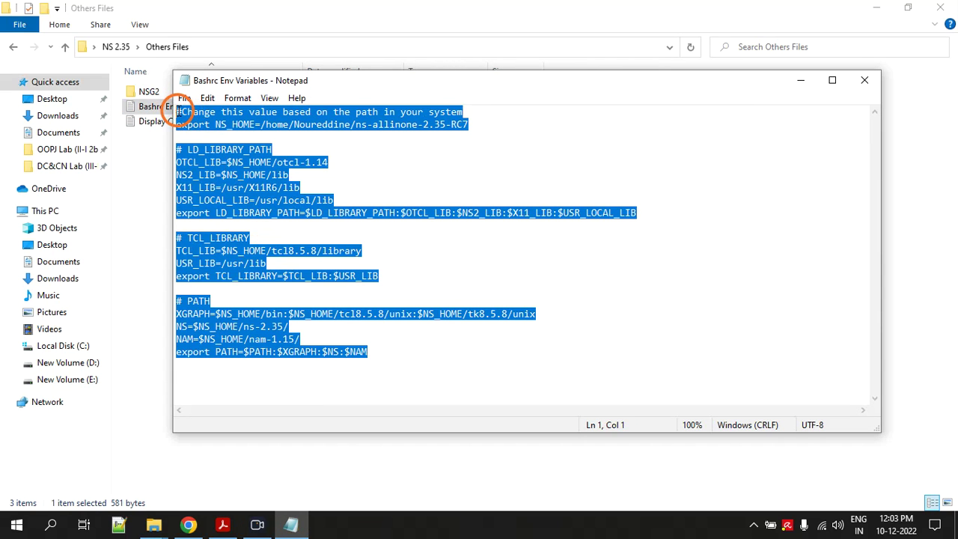
{"action": "right_click", "coordinate": [187, 111]}
{"action": "left_click", "coordinate": [221, 156]}
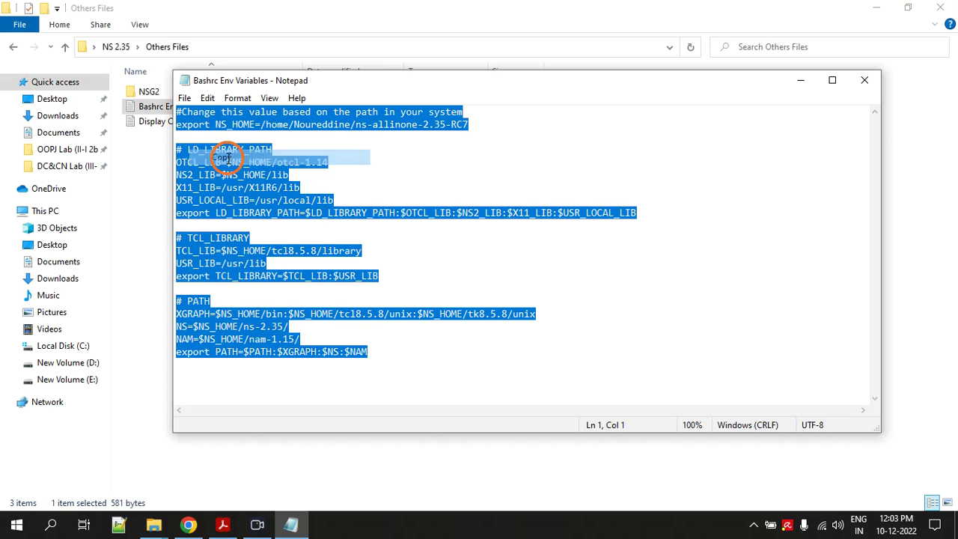
{"action": "left_click", "coordinate": [865, 80]}
{"action": "left_click", "coordinate": [940, 7]}
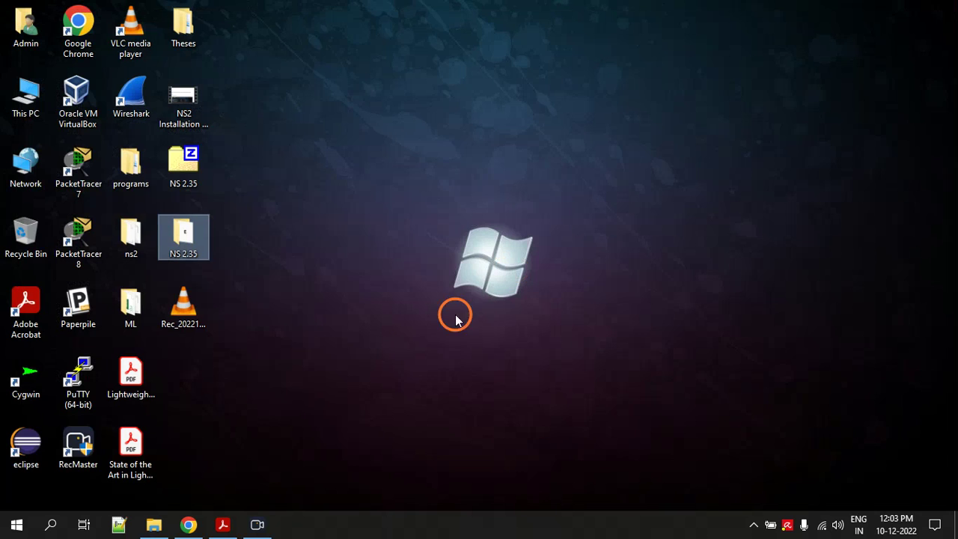
Step: Return to C:\cygwin\home\Admin and open the .bashrc file in Notepad++
{"action": "left_click", "coordinate": [154, 526]}
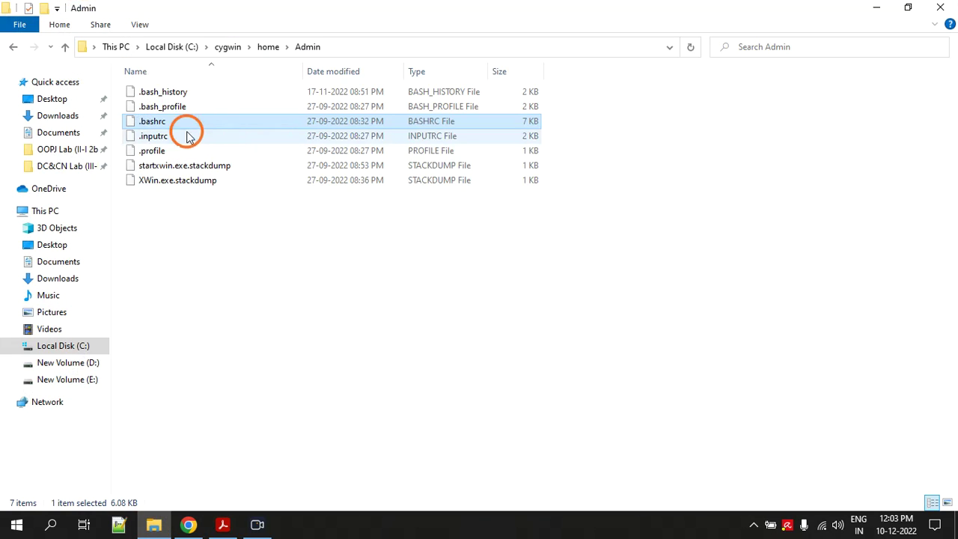
{"action": "left_click", "coordinate": [151, 122]}
{"action": "right_click", "coordinate": [151, 120]}
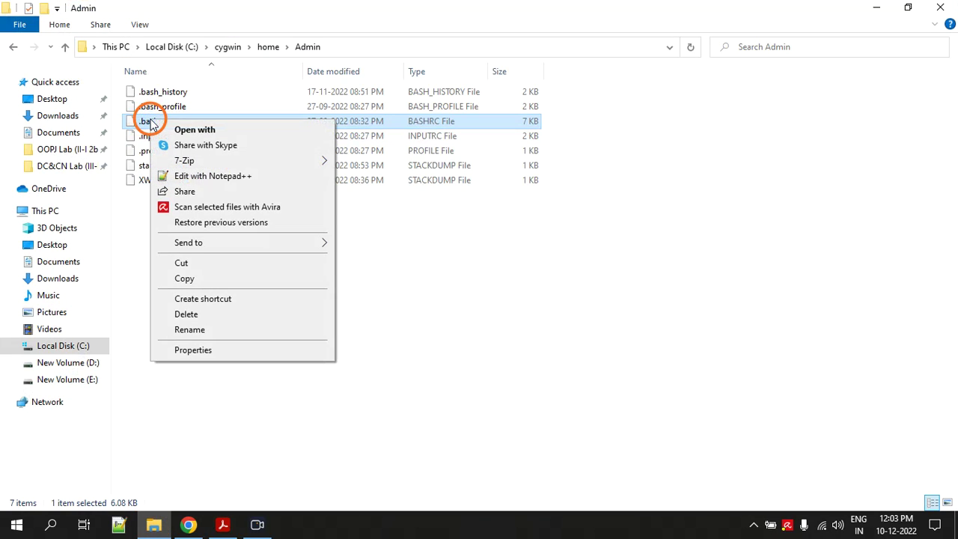
{"action": "left_click", "coordinate": [196, 177]}
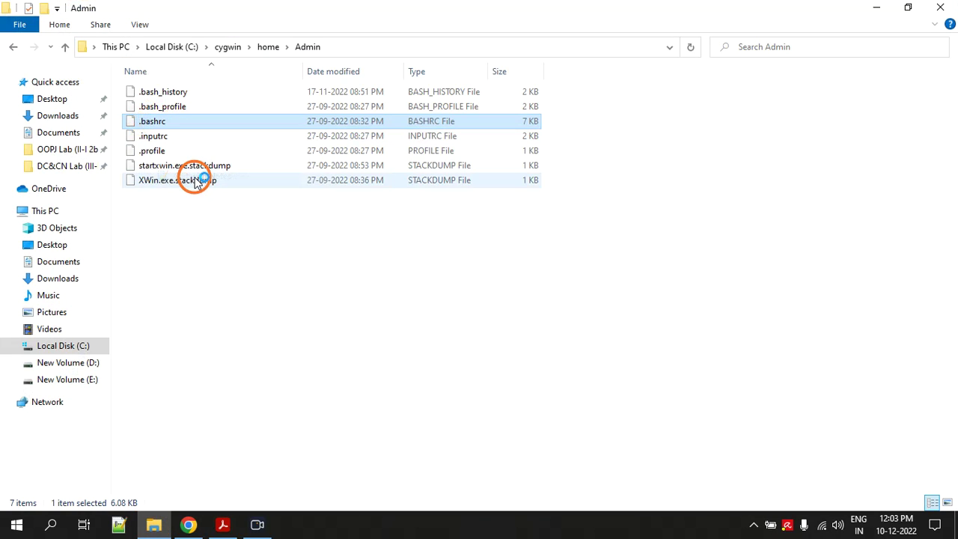
Step: Examine the environment variable lines at the end of .bashrc without editing, then close the file, the editor and File Explorer
{"action": "scroll", "coordinate": [206, 191], "scroll_direction": "down", "scroll_amount": 20}
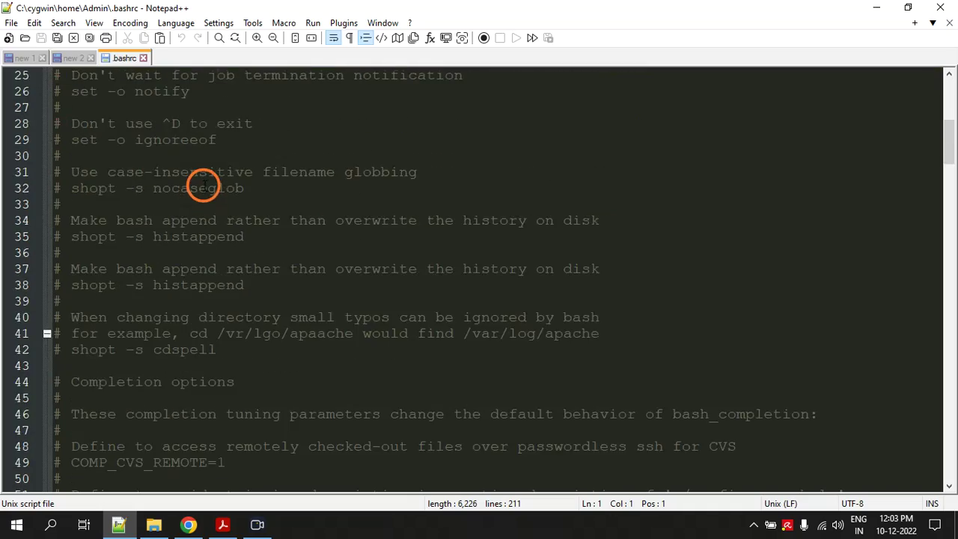
{"action": "scroll", "coordinate": [142, 217], "scroll_direction": "down", "scroll_amount": 20}
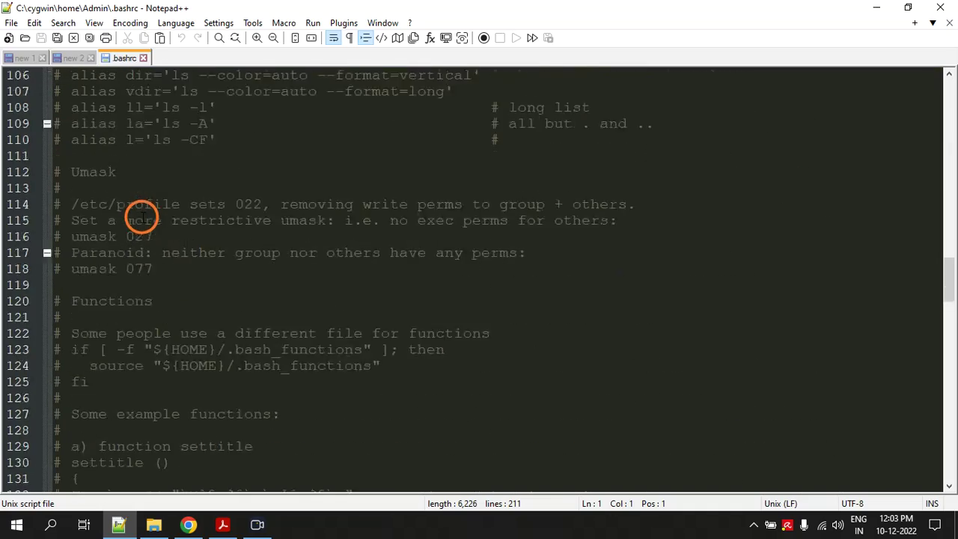
{"action": "scroll", "coordinate": [142, 218], "scroll_direction": "down", "scroll_amount": 1}
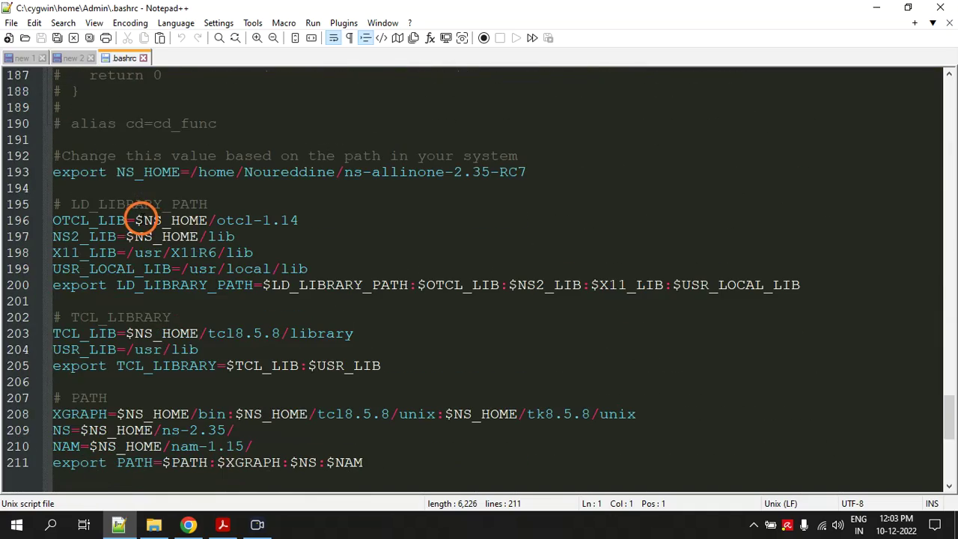
{"action": "left_click_drag", "start_coordinate": [54, 156], "coordinate": [404, 517]}
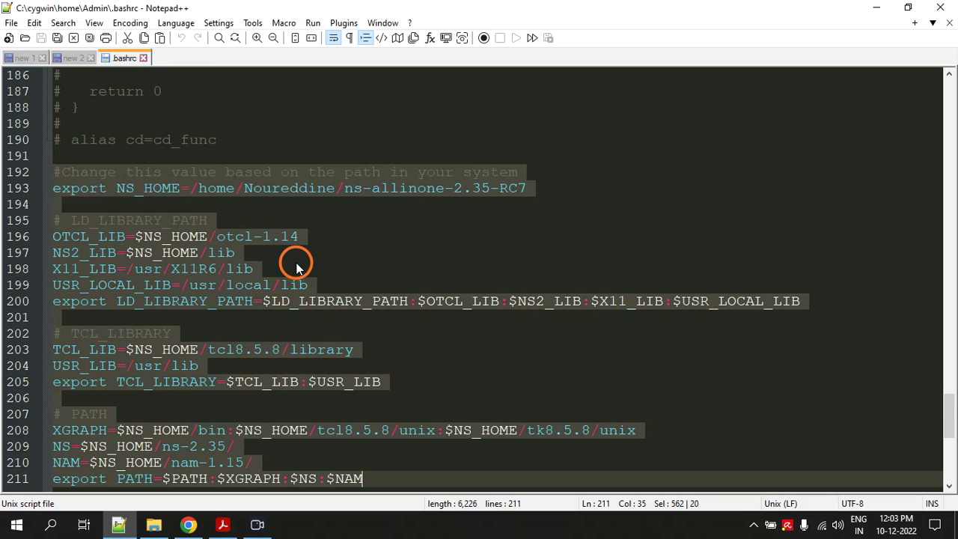
{"action": "left_click", "coordinate": [144, 58]}
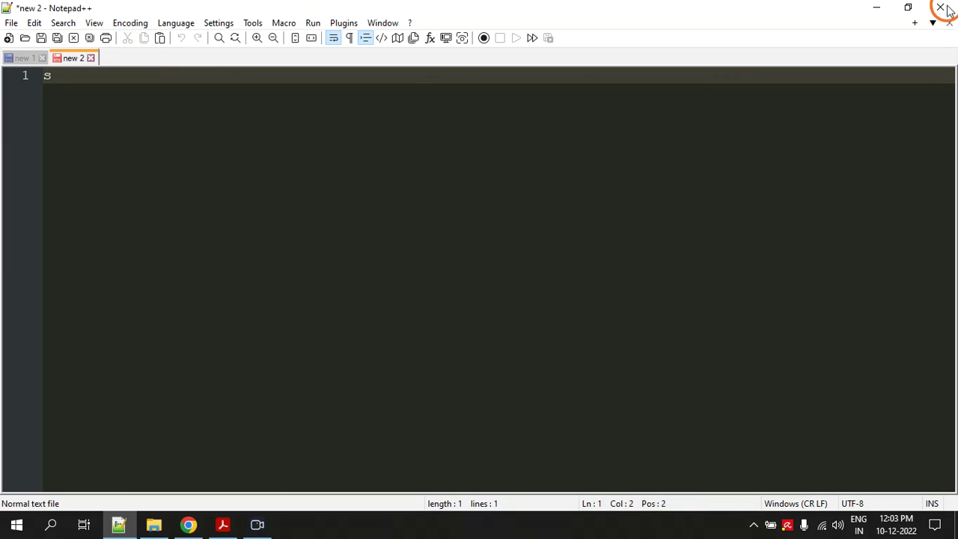
{"action": "left_click", "coordinate": [940, 7]}
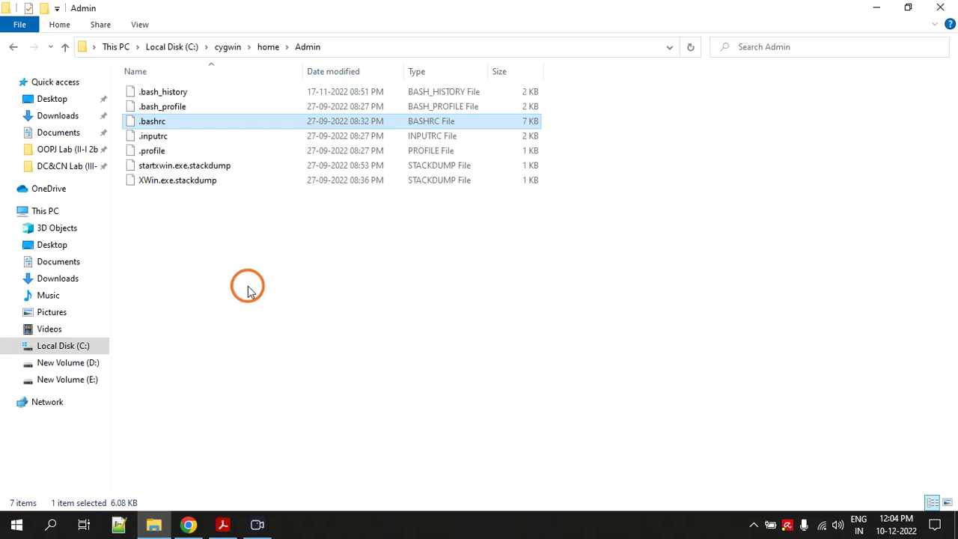
{"action": "left_click", "coordinate": [939, 6]}
Step: Return to the PDF guide and examine Step 7 on running the example tcl file, including the /home/Noureddine/examples/ path
{"action": "left_click", "coordinate": [223, 525]}
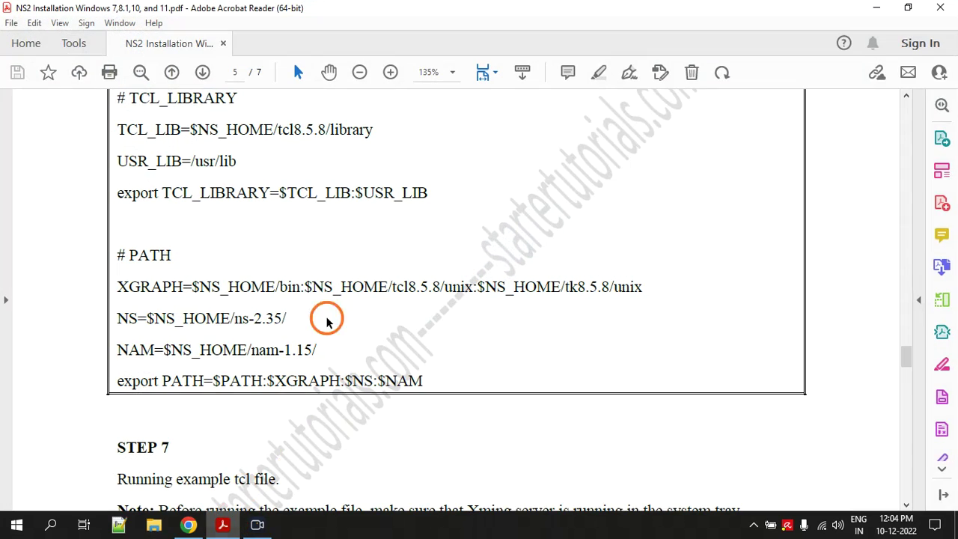
{"action": "scroll", "coordinate": [271, 264], "scroll_direction": "down", "scroll_amount": 9}
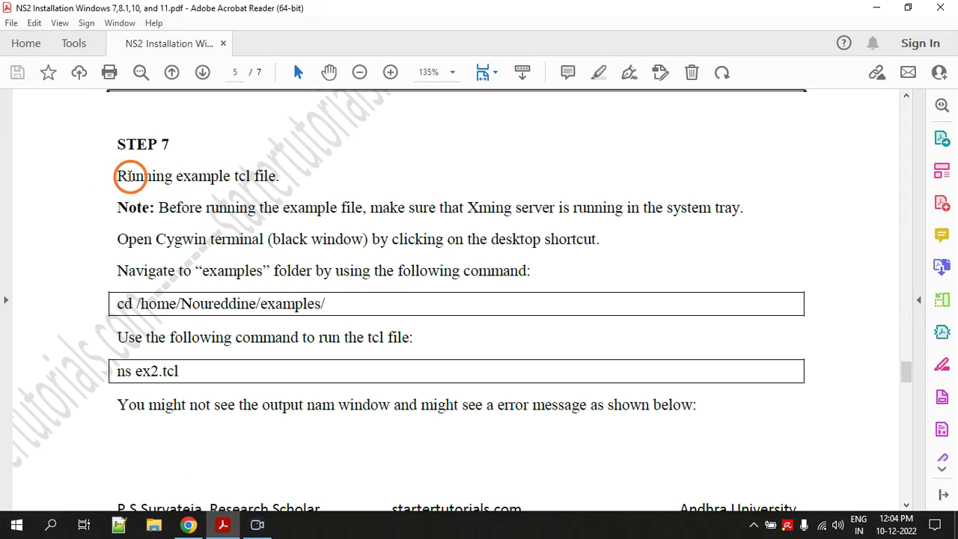
{"action": "left_click_drag", "start_coordinate": [119, 177], "coordinate": [278, 178]}
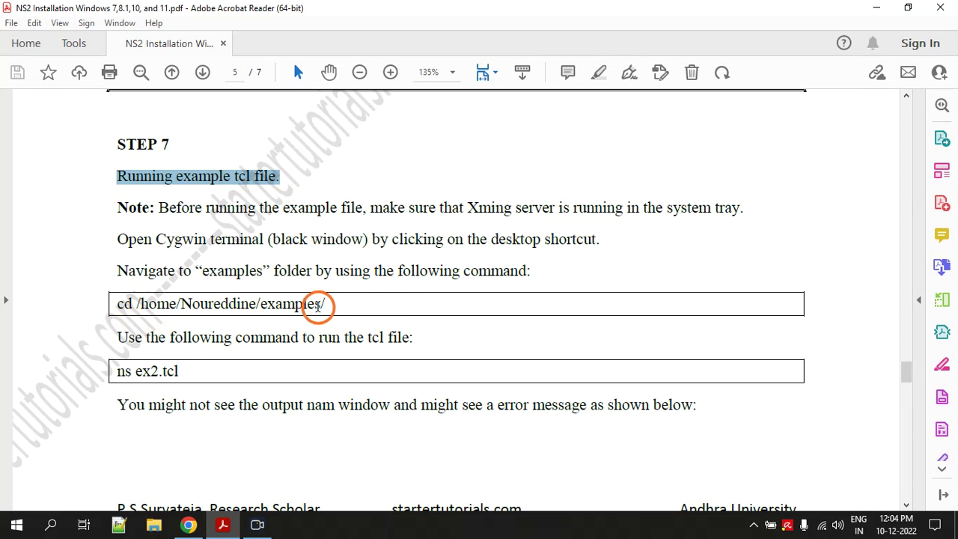
{"action": "left_click_drag", "start_coordinate": [326, 304], "coordinate": [135, 307]}
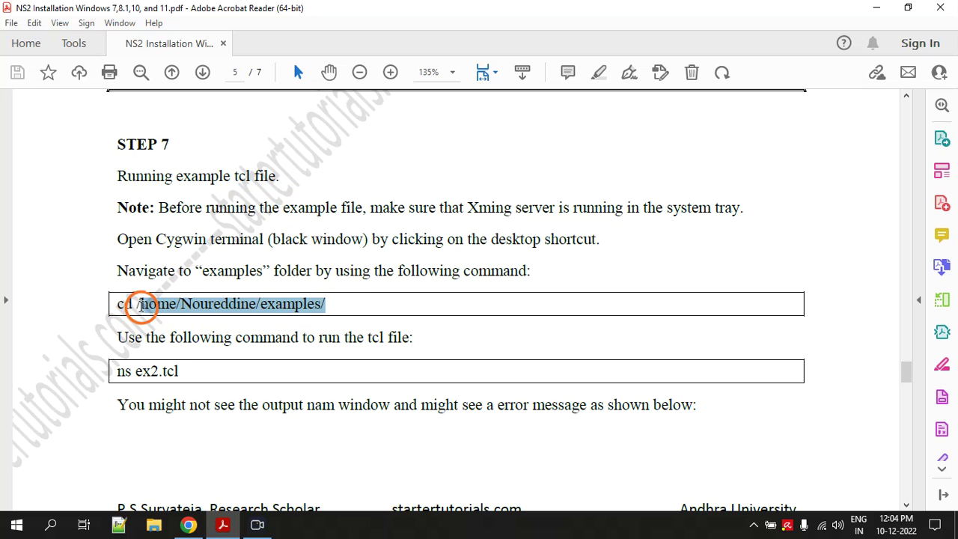
{"action": "left_click", "coordinate": [276, 312]}
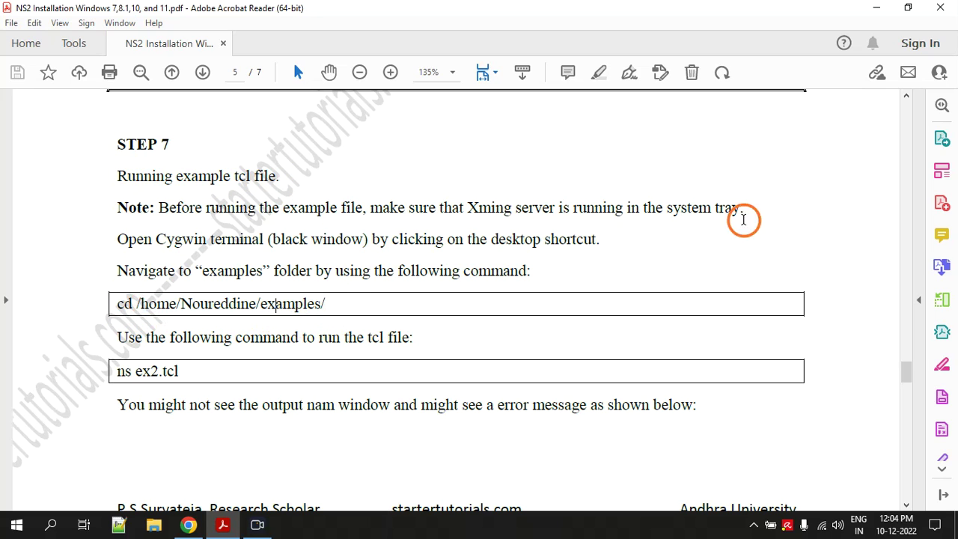
Step: Browse to C:\cygwin\home\Noureddine\examples in File Explorer, locate the ex2.tcl file, and close the folder
{"action": "left_click", "coordinate": [876, 8]}
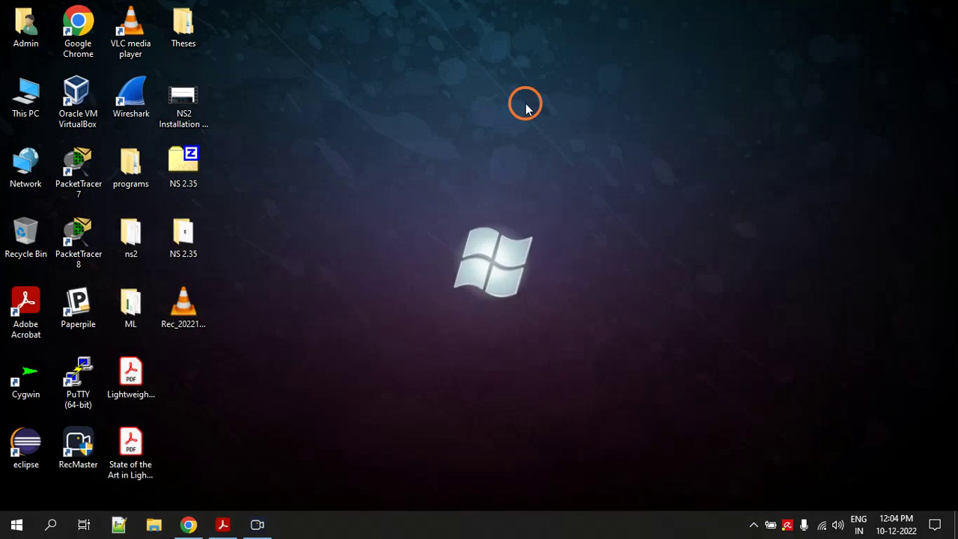
{"action": "double_click", "coordinate": [30, 105]}
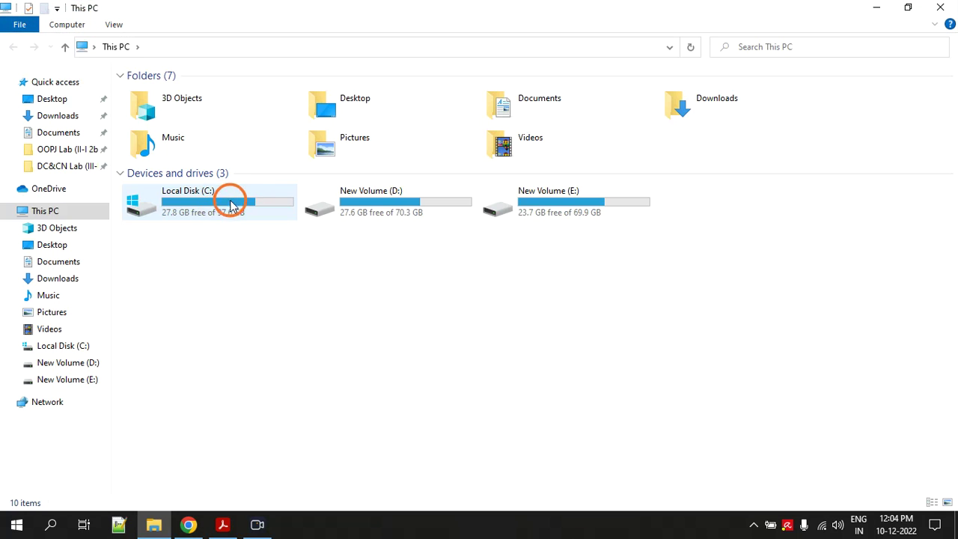
{"action": "double_click", "coordinate": [231, 207]}
{"action": "double_click", "coordinate": [158, 95]}
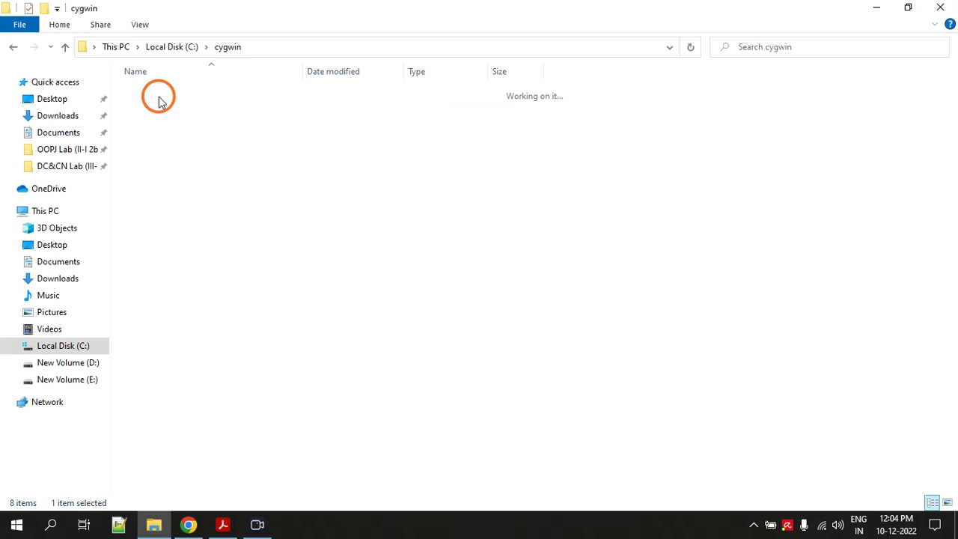
{"action": "double_click", "coordinate": [154, 151]}
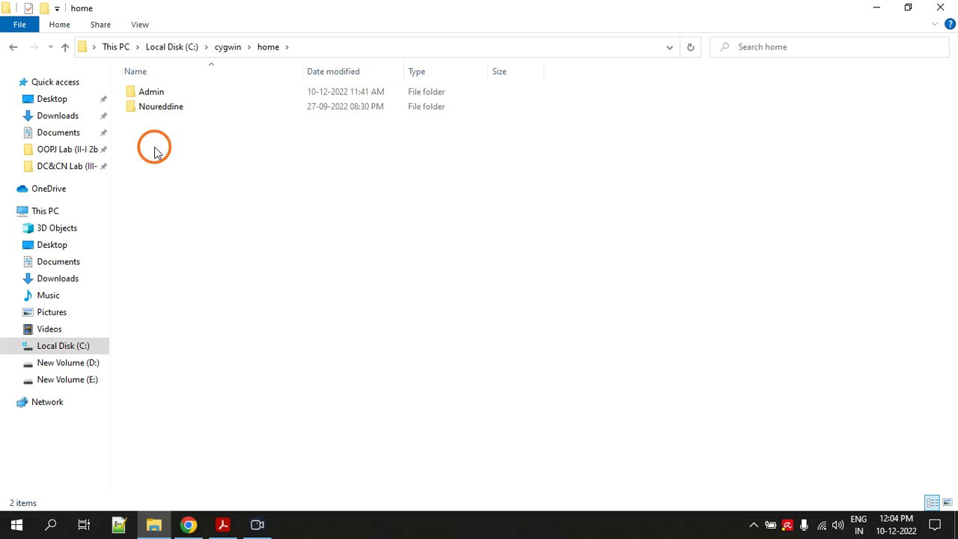
{"action": "double_click", "coordinate": [154, 109]}
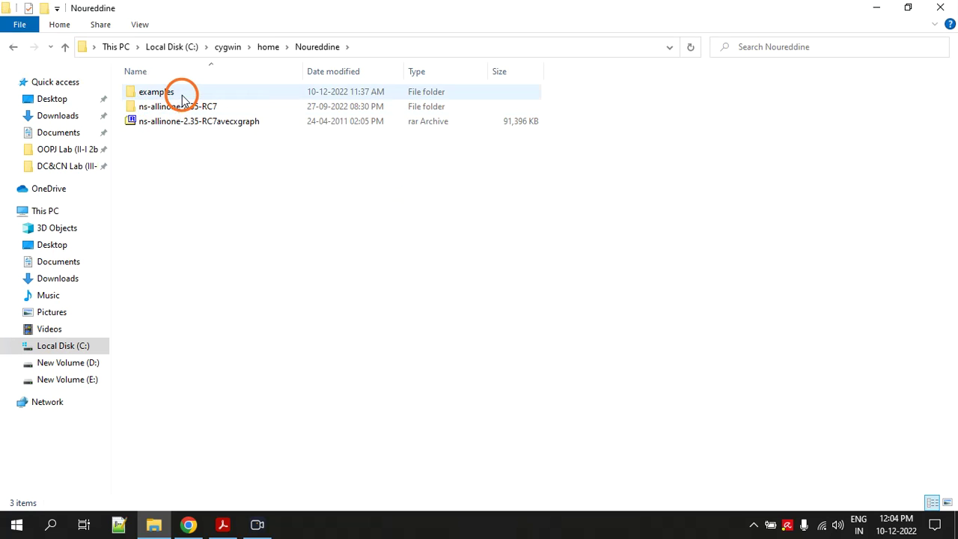
{"action": "double_click", "coordinate": [182, 99]}
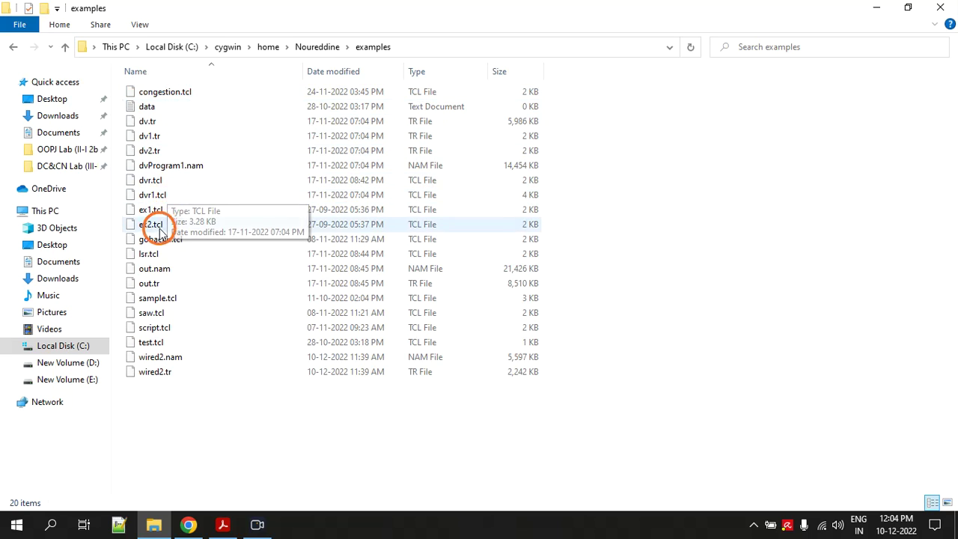
{"action": "left_click", "coordinate": [152, 228]}
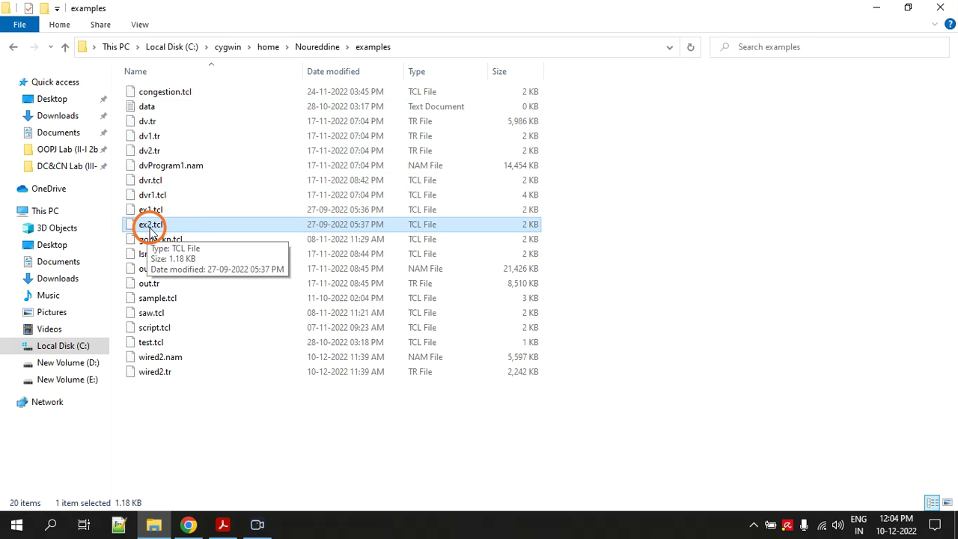
{"action": "left_click", "coordinate": [940, 7]}
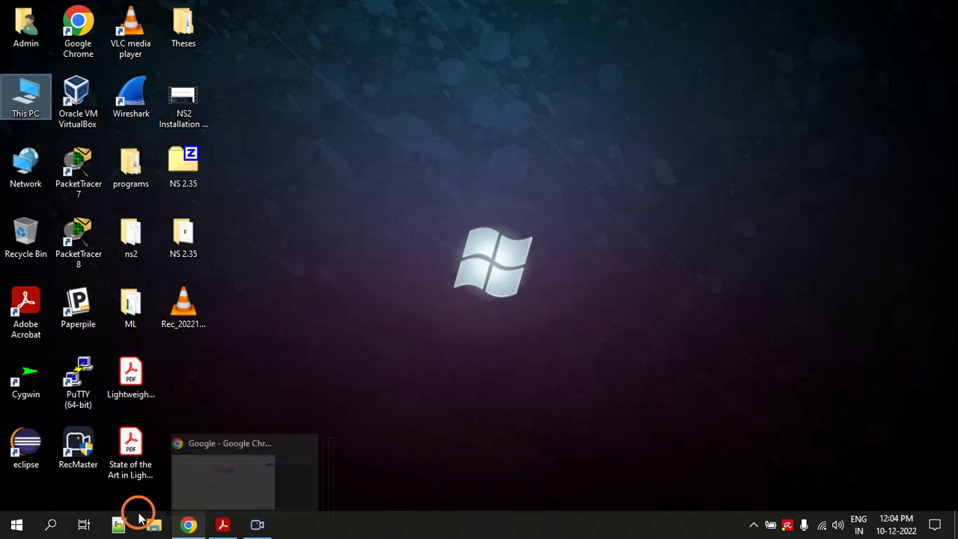
Step: Open the Cygwin terminal from the desktop and clear its startup output
{"action": "left_click", "coordinate": [30, 381]}
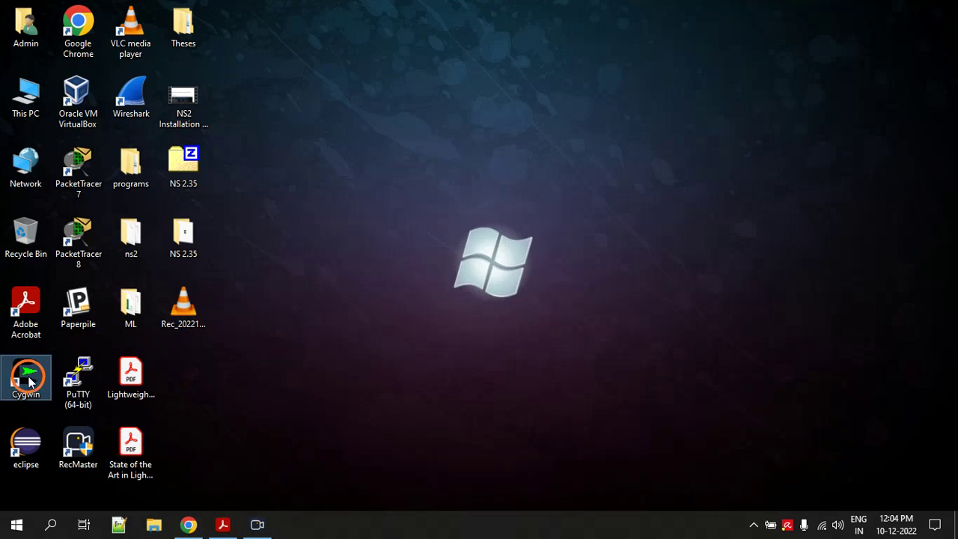
{"action": "double_click", "coordinate": [26, 380]}
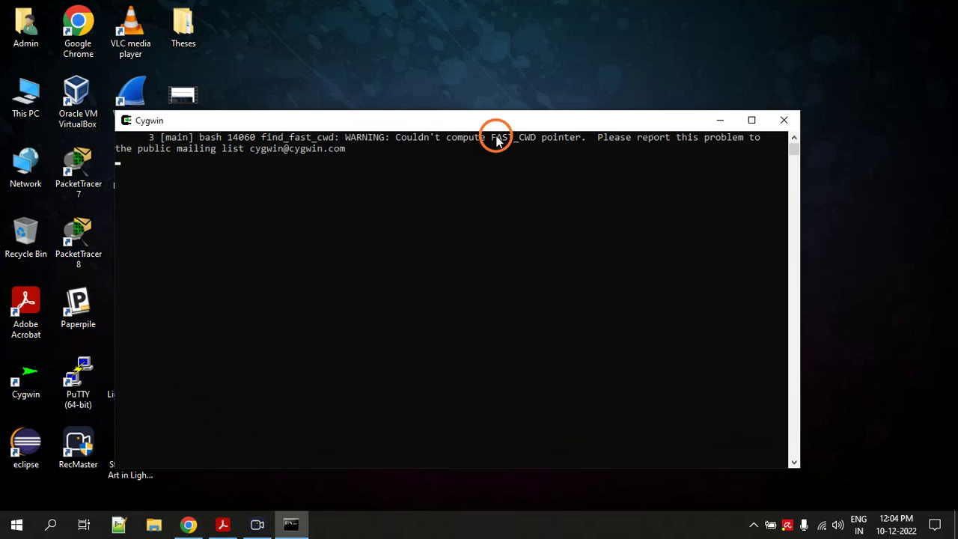
{"action": "left_click_drag", "start_coordinate": [497, 124], "coordinate": [605, 54]}
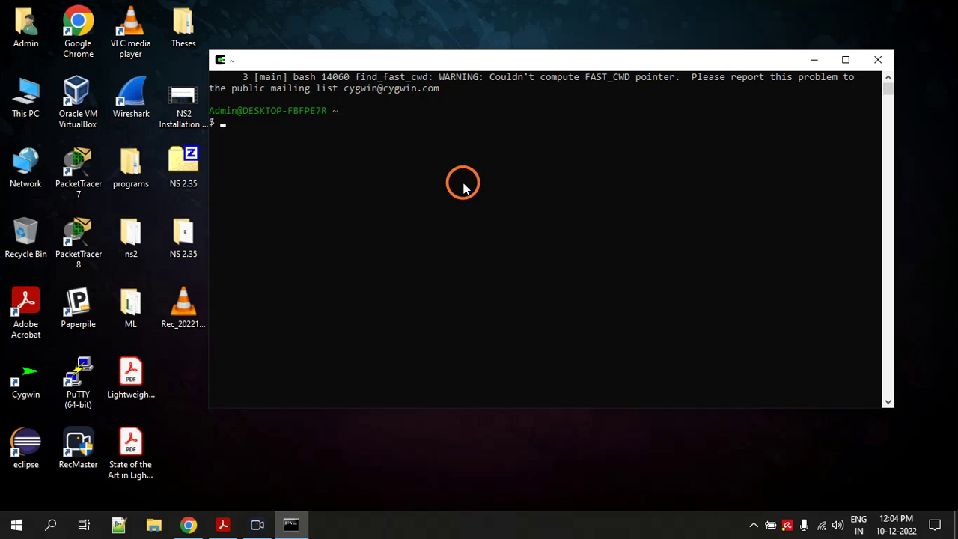
{"action": "key", "text": "ctrl+l"}
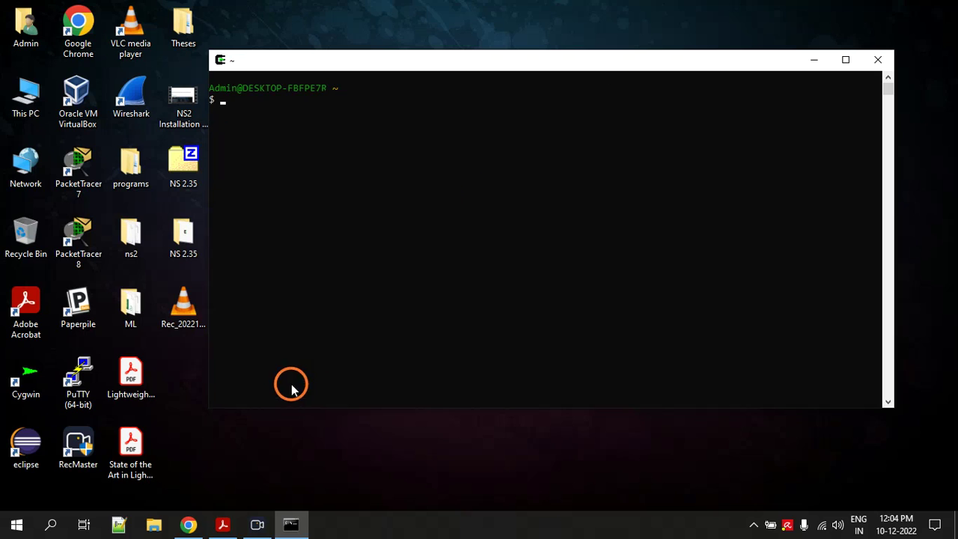
Step: Following the guide's command, change to /home/Noureddine/examples/ in Cygwin and list the folder's files with ls
{"action": "left_click", "coordinate": [222, 524]}
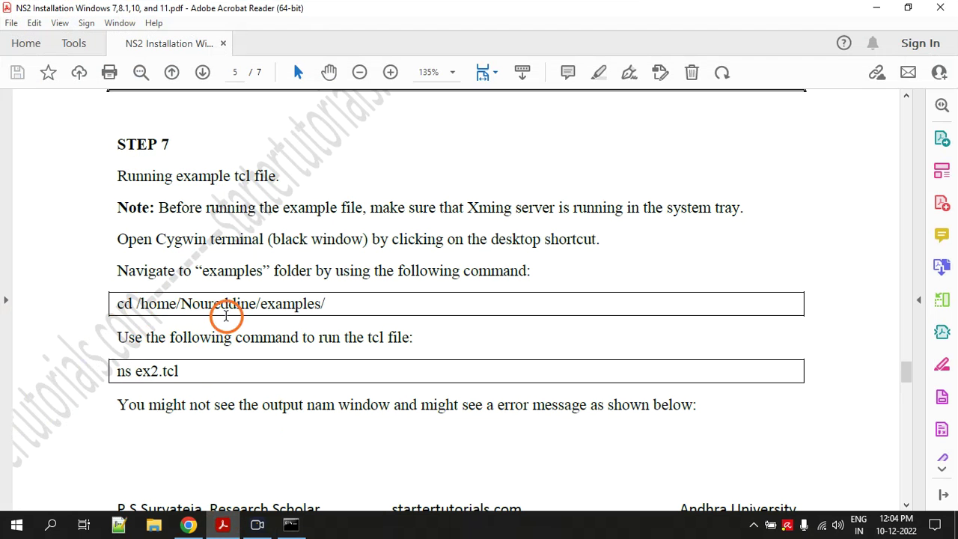
{"action": "key", "text": "alt+Tab"}
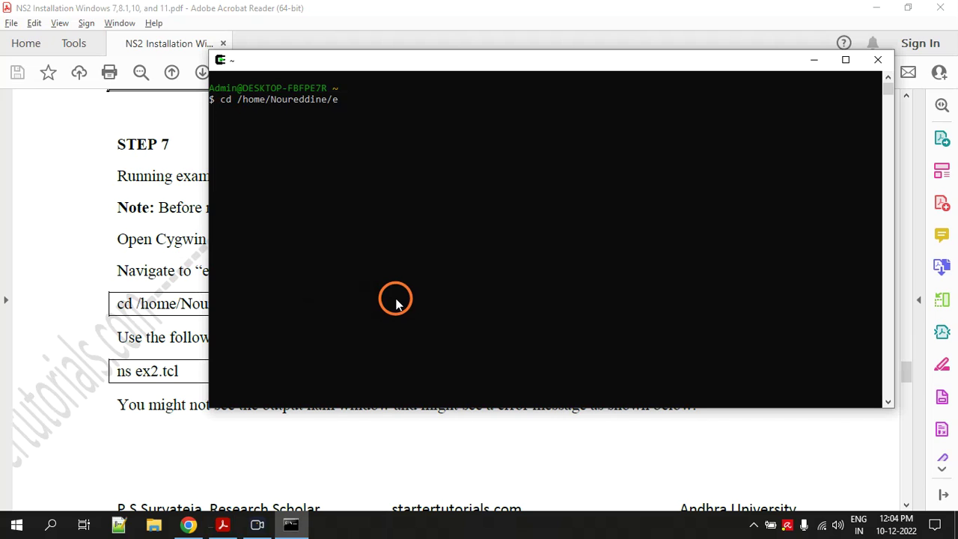
{"action": "key", "text": "Return"}
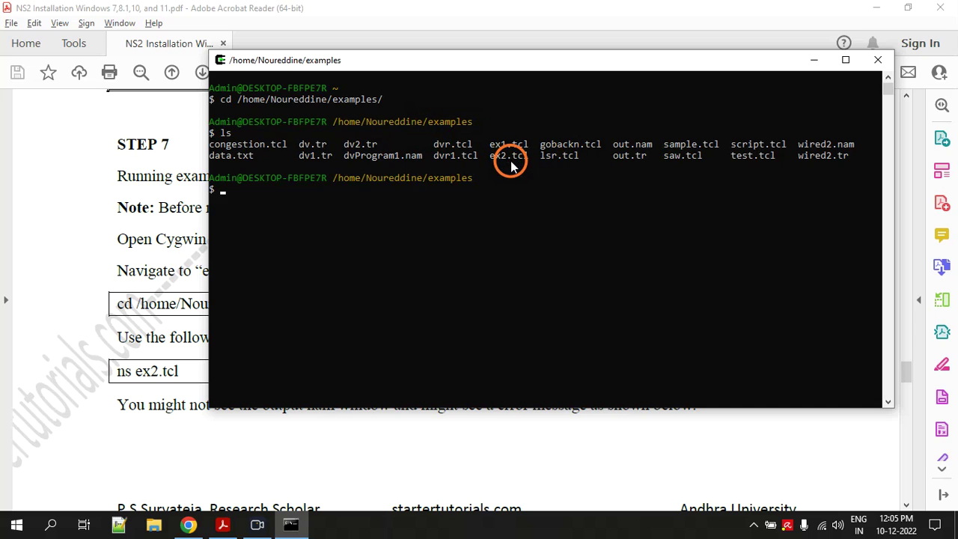
Step: Find the tcl run command in the PDF guide and try to run the example in Cygwin with ns ex2.tcl
{"action": "left_click", "coordinate": [516, 15]}
{"action": "scroll", "coordinate": [164, 308], "scroll_direction": "down", "scroll_amount": 3}
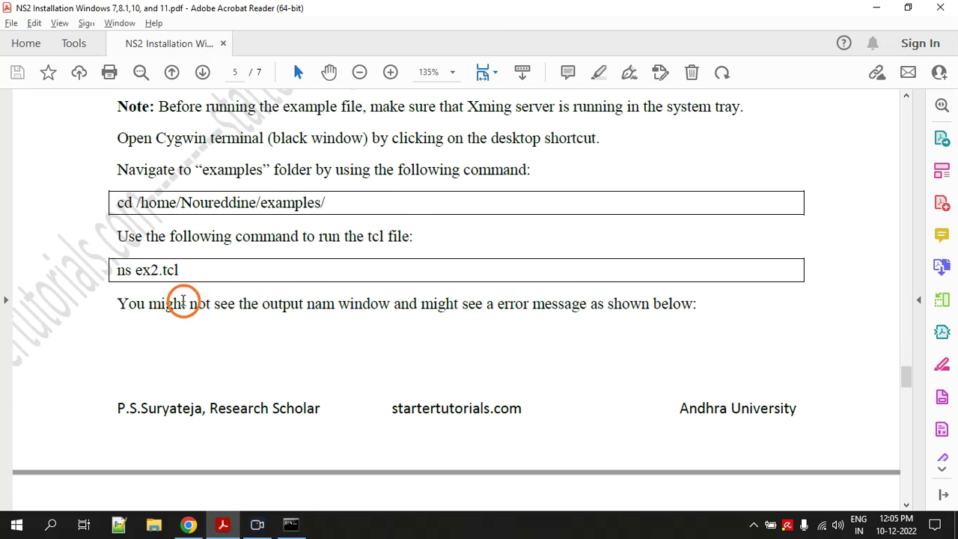
{"action": "scroll", "coordinate": [176, 299], "scroll_direction": "down", "scroll_amount": 1}
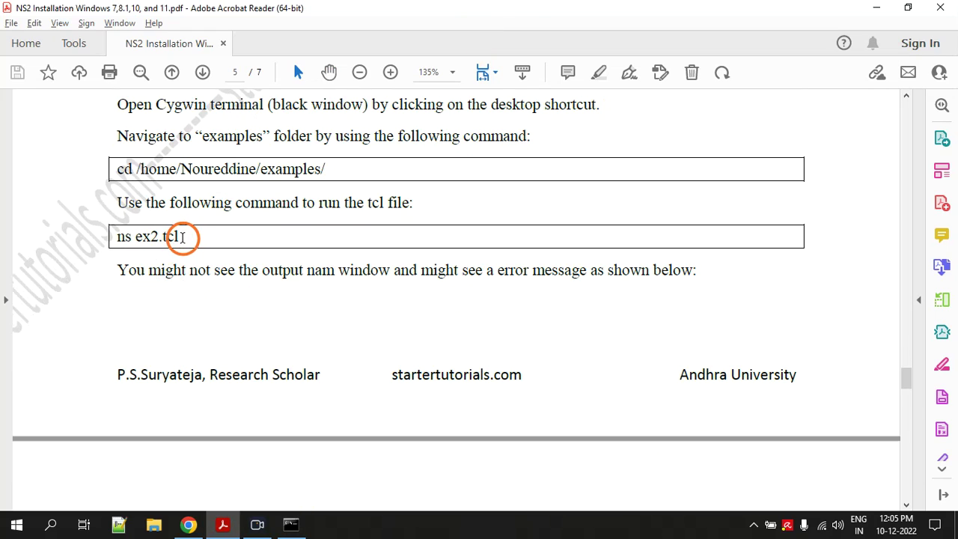
{"action": "left_click_drag", "start_coordinate": [187, 237], "coordinate": [115, 236]}
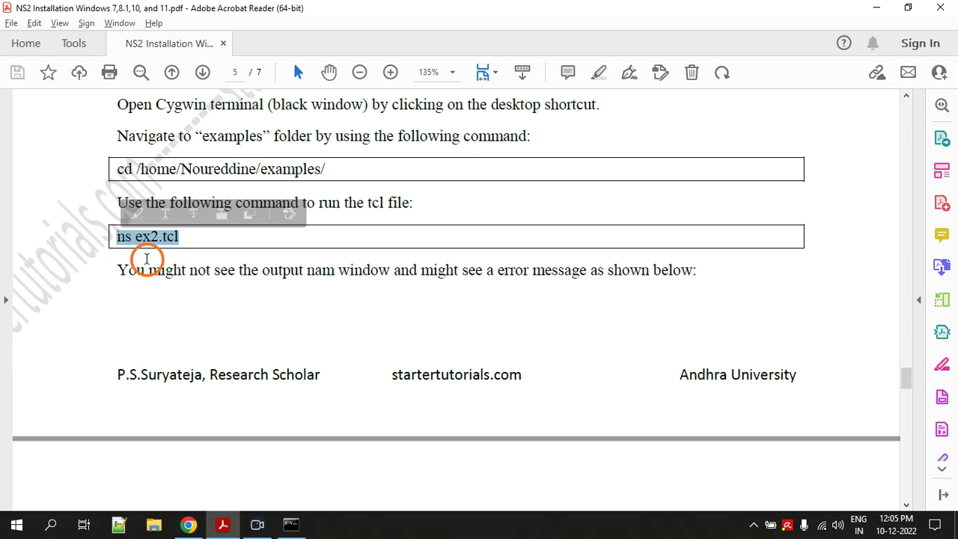
{"action": "left_click", "coordinate": [224, 525]}
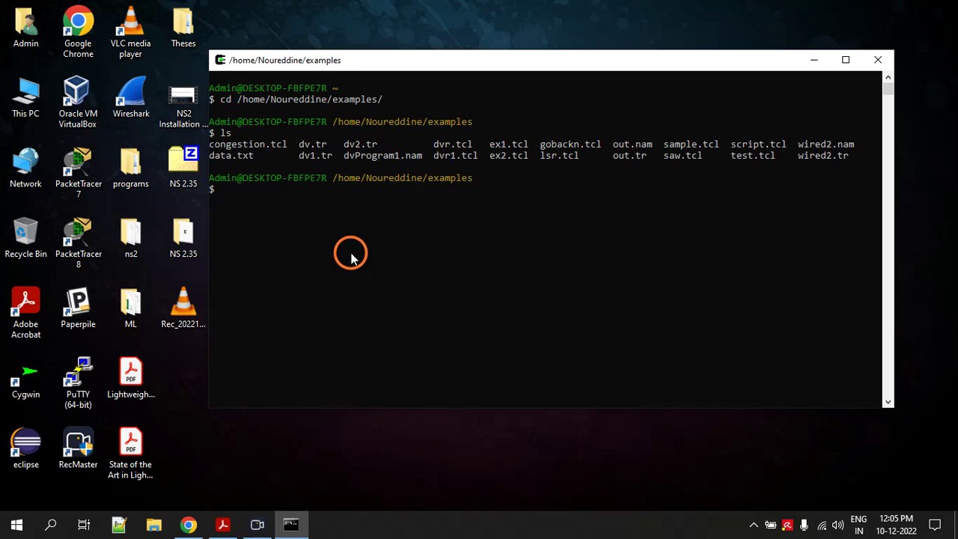
{"action": "left_click", "coordinate": [346, 244]}
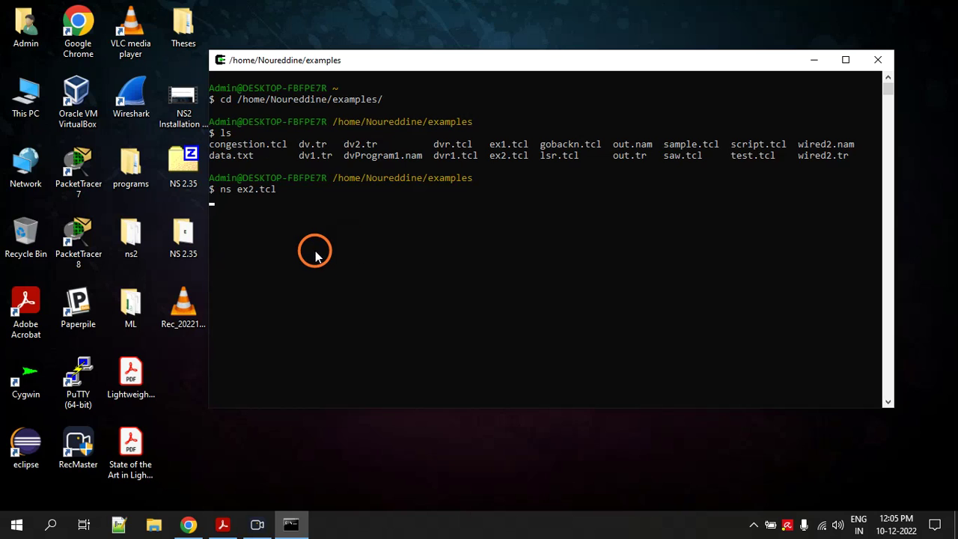
{"action": "key", "text": "Return"}
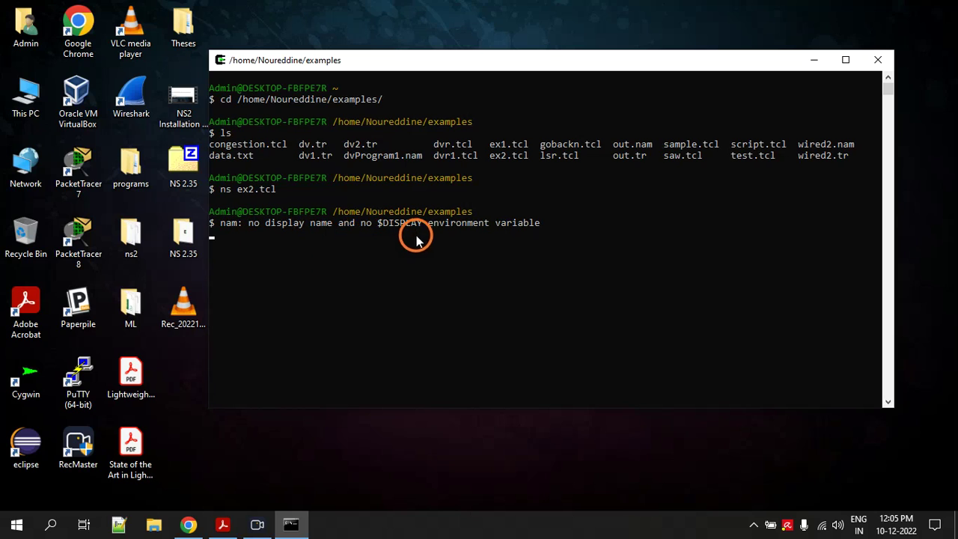
{"action": "key", "text": "Return"}
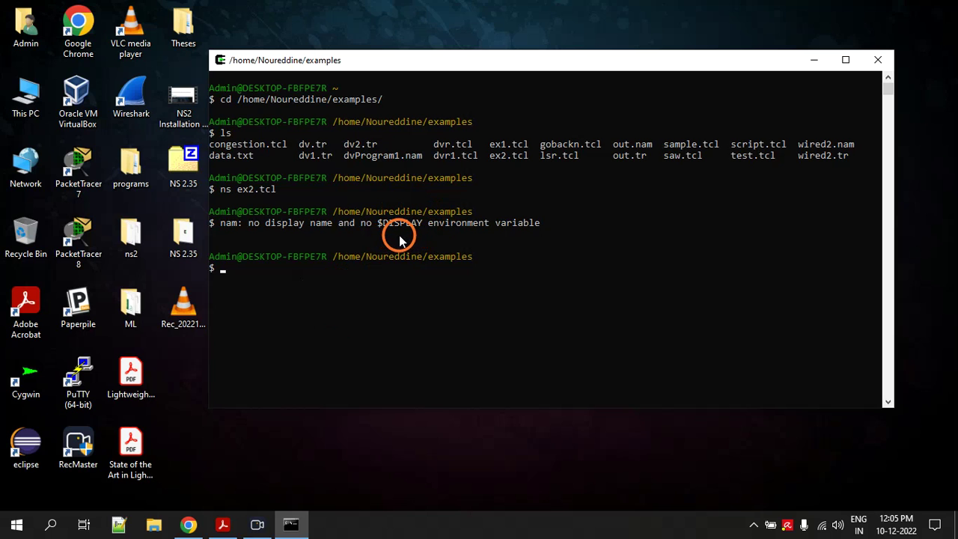
Step: Return to the PDF guide and examine the display error instructions and the Step 7 note about the Xming server
{"action": "left_click", "coordinate": [232, 528]}
{"action": "scroll", "coordinate": [304, 265], "scroll_direction": "down", "scroll_amount": 5}
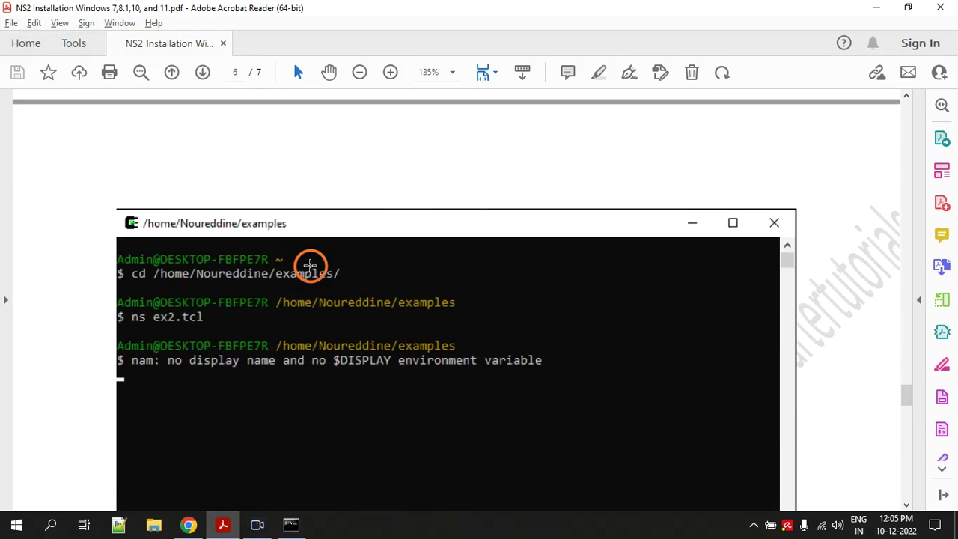
{"action": "scroll", "coordinate": [310, 265], "scroll_direction": "down", "scroll_amount": 4}
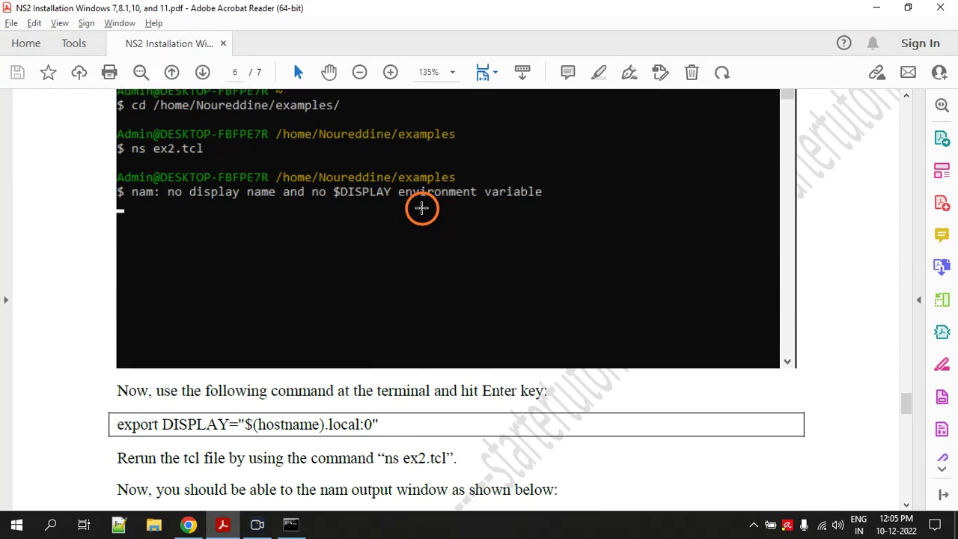
{"action": "scroll", "coordinate": [421, 209], "scroll_direction": "down", "scroll_amount": 3}
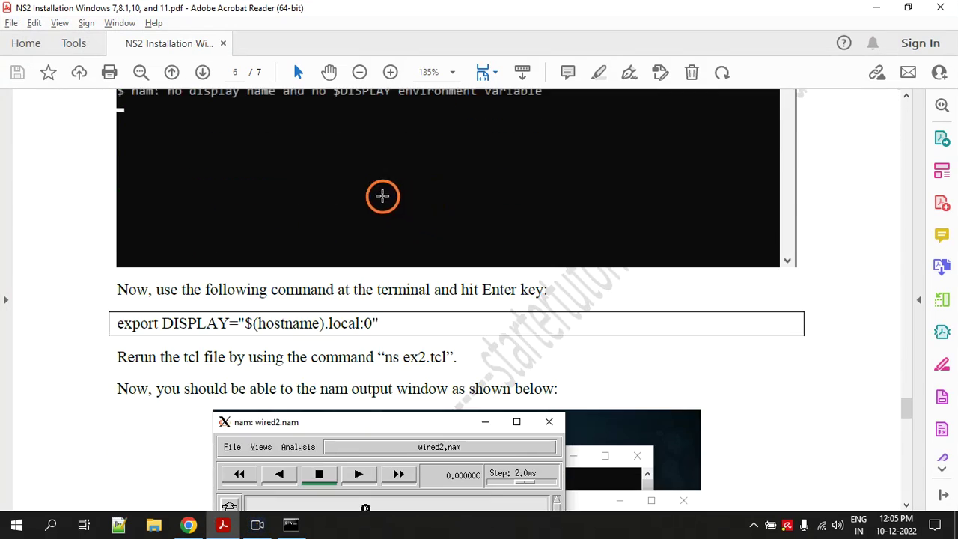
{"action": "scroll", "coordinate": [382, 199], "scroll_direction": "up", "scroll_amount": 18}
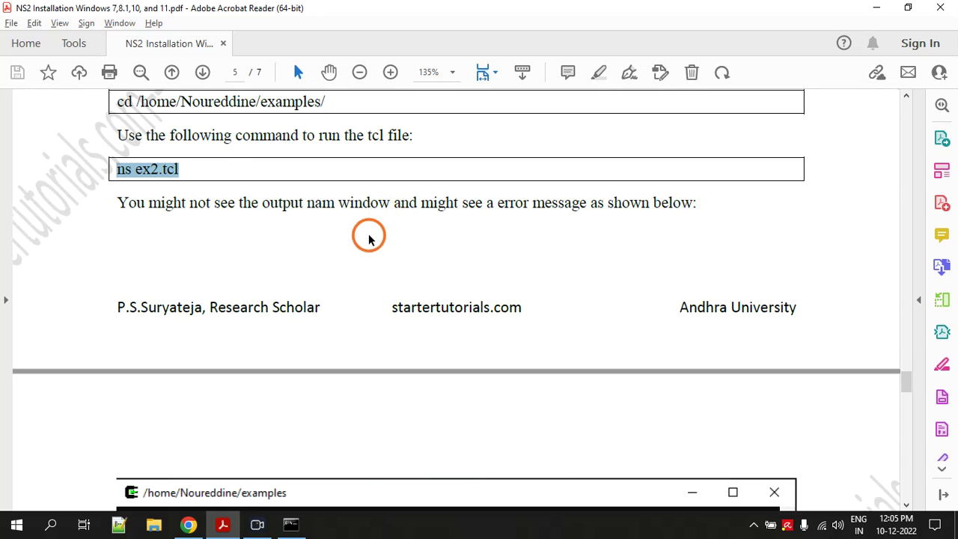
{"action": "left_click_drag", "start_coordinate": [118, 174], "coordinate": [741, 181]}
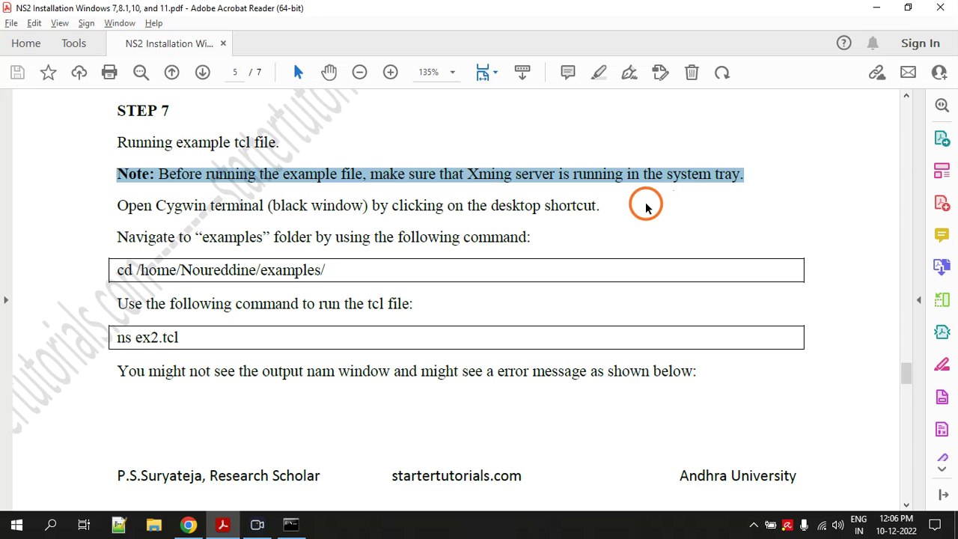
Step: Search Windows for xming, check the system tray for the Xming server, and return to the Cygwin terminal
{"action": "left_click", "coordinate": [876, 9]}
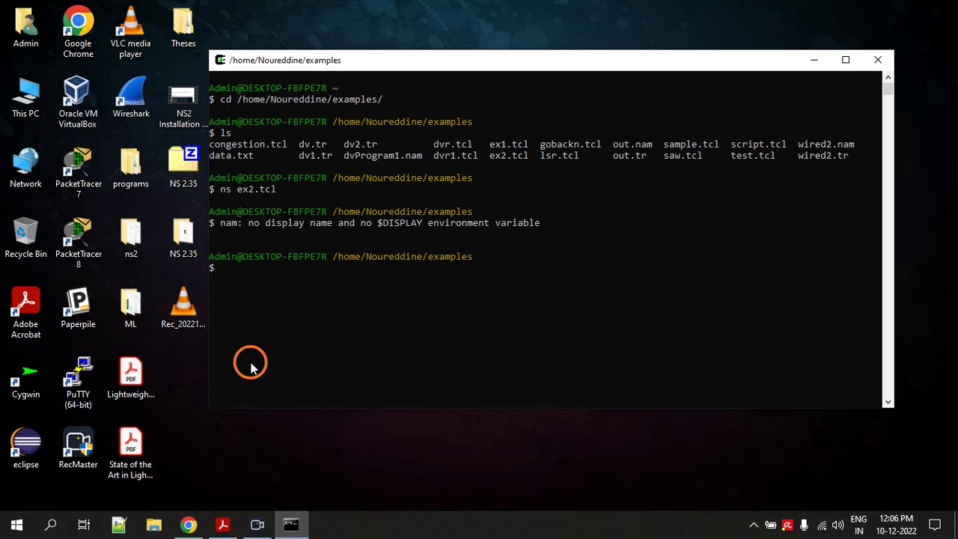
{"action": "key", "text": "super+s"}
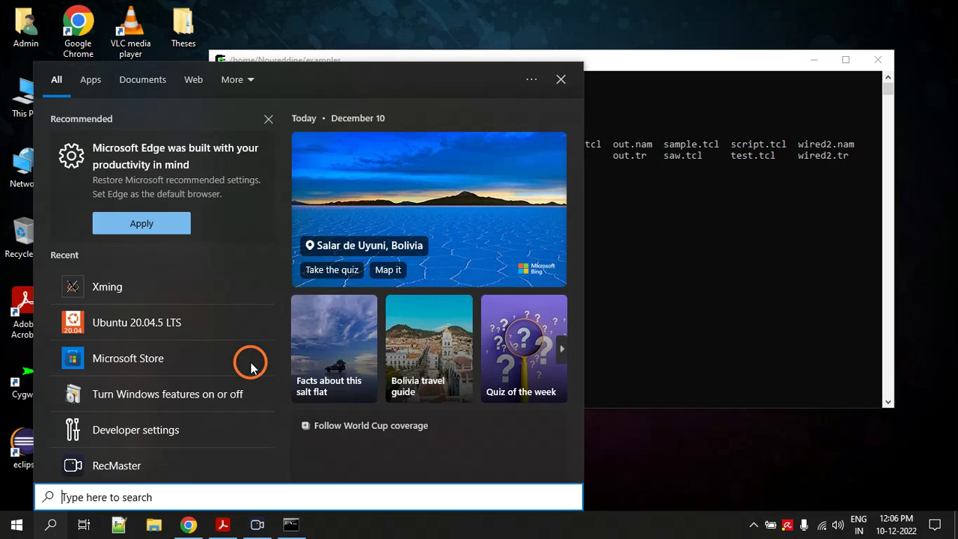
{"action": "type", "text": "xming"}
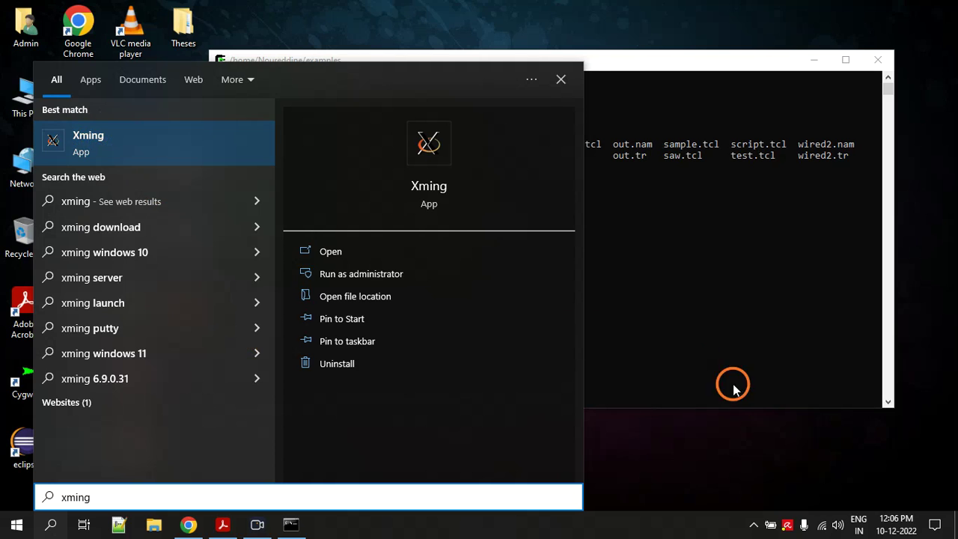
{"action": "left_click", "coordinate": [753, 524]}
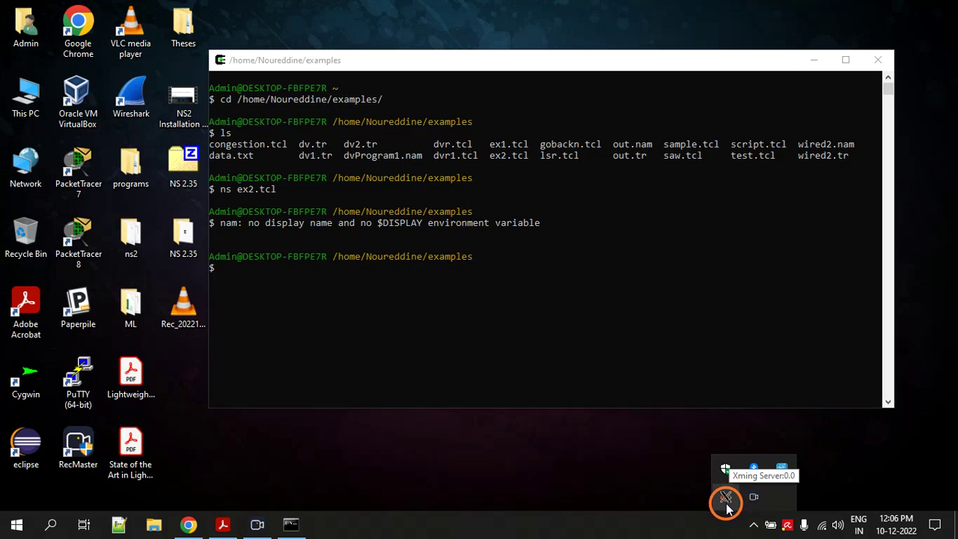
{"action": "left_click", "coordinate": [310, 292]}
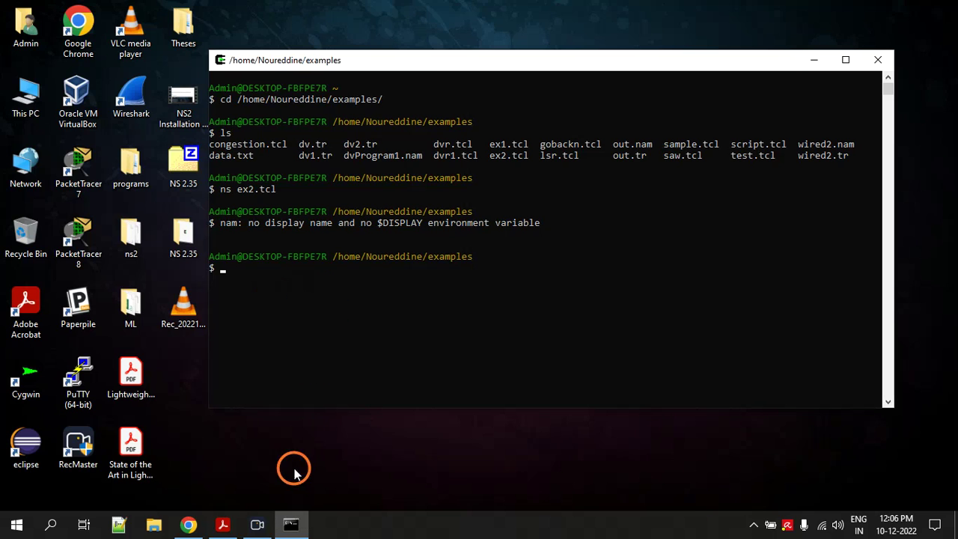
Step: Copy the DISPLAY export command from the PDF guide and run export DISPLAY="$(hostname).local:0" in the Cygwin terminal
{"action": "left_click", "coordinate": [223, 526]}
{"action": "scroll", "coordinate": [217, 284], "scroll_direction": "down", "scroll_amount": 10}
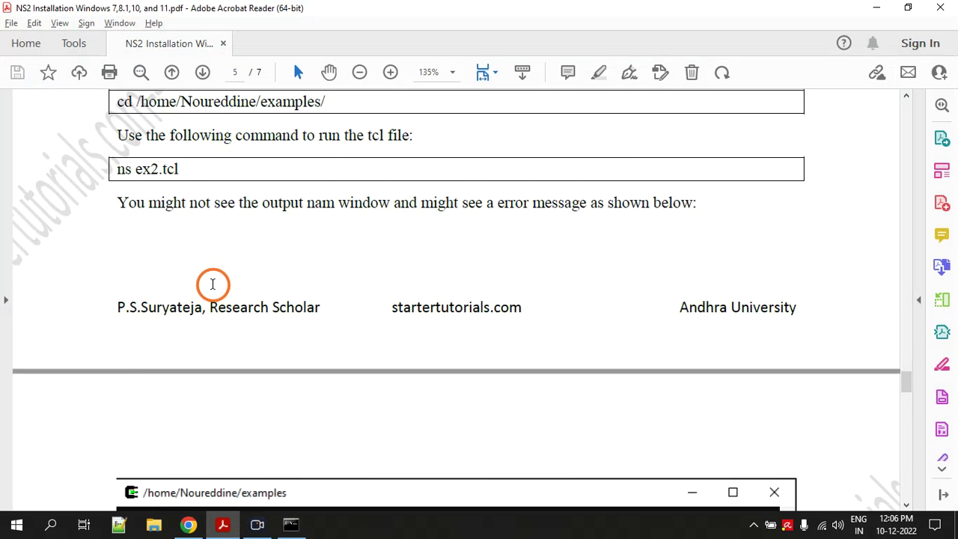
{"action": "scroll", "coordinate": [215, 287], "scroll_direction": "down", "scroll_amount": 5}
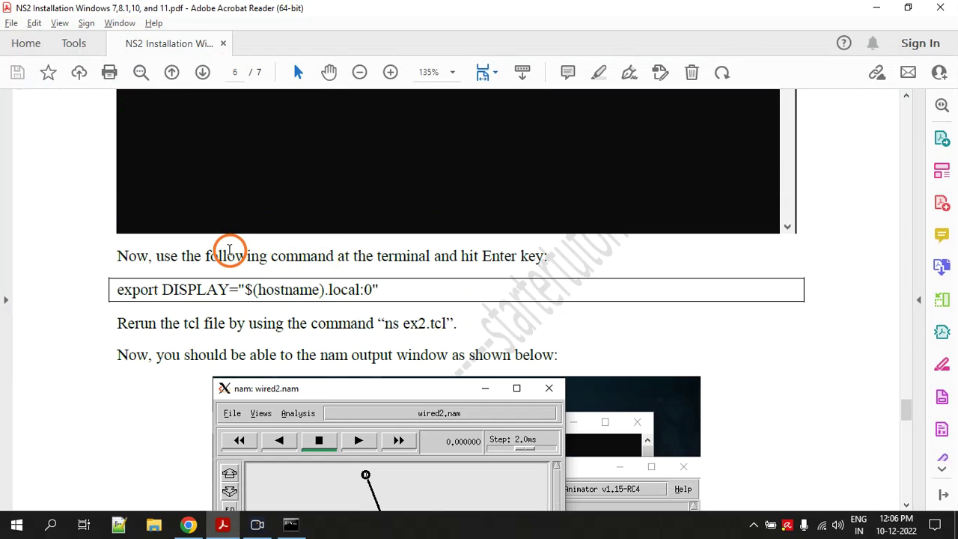
{"action": "scroll", "coordinate": [230, 251], "scroll_direction": "down", "scroll_amount": 2}
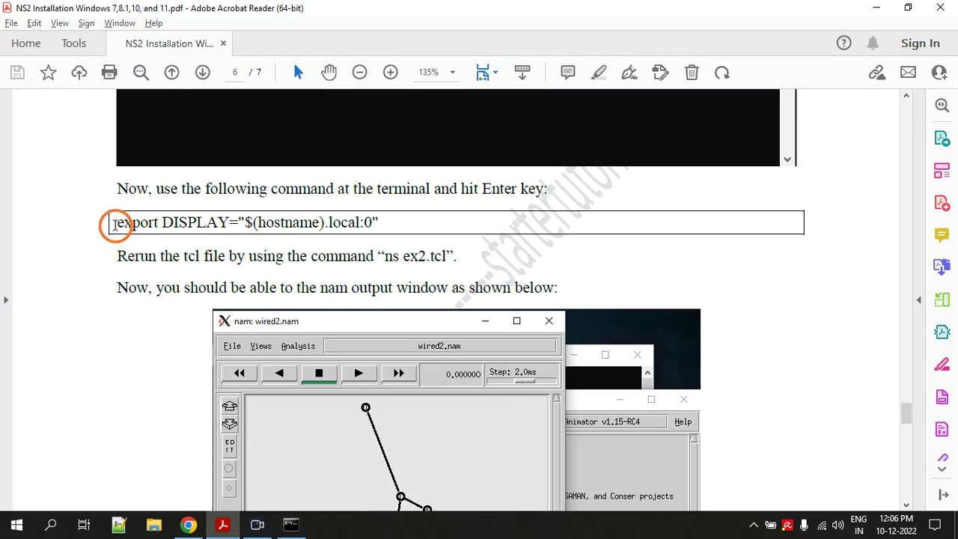
{"action": "left_click_drag", "start_coordinate": [117, 223], "coordinate": [381, 223]}
{"action": "right_click", "coordinate": [374, 223]}
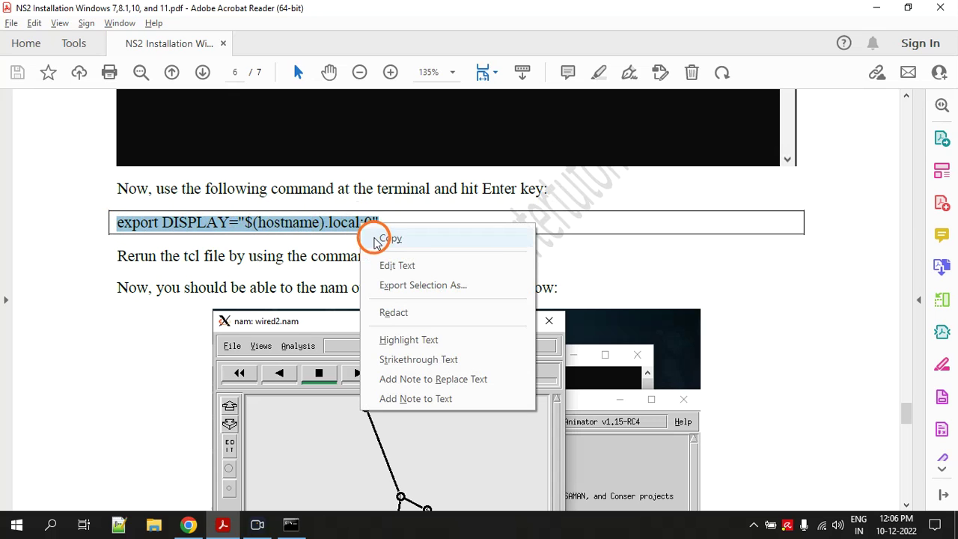
{"action": "left_click", "coordinate": [378, 235]}
{"action": "left_click", "coordinate": [291, 524]}
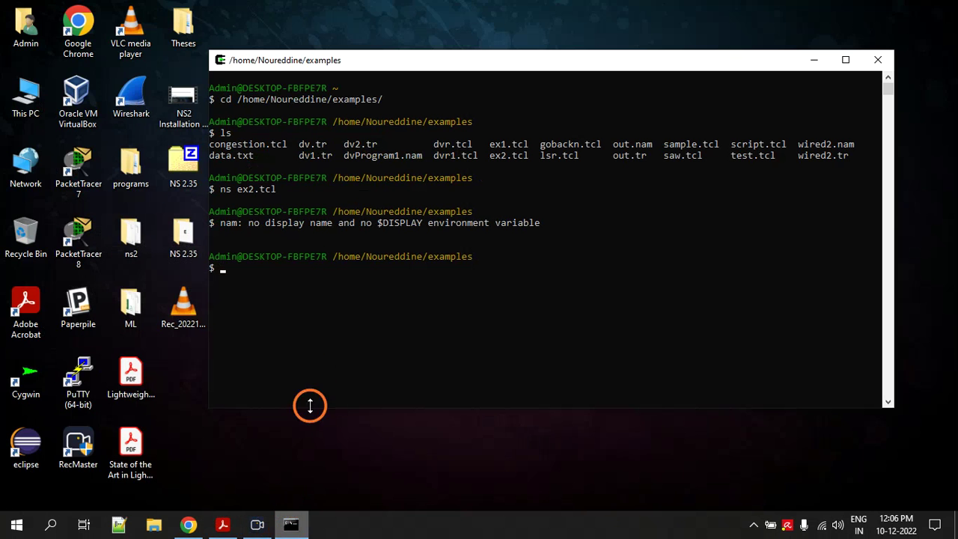
{"action": "type", "text": "export DISPLAY=\"$(hostname).local:0"}
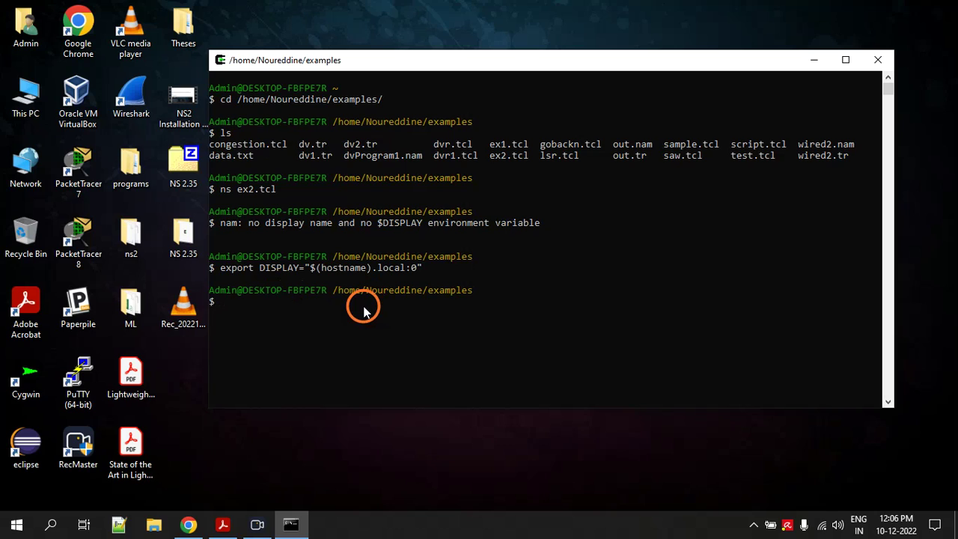
Step: Rerun the example in Cygwin with the earlier command ns ex2.tcl
{"action": "key", "text": "Up"}
{"action": "key", "text": "Up"}
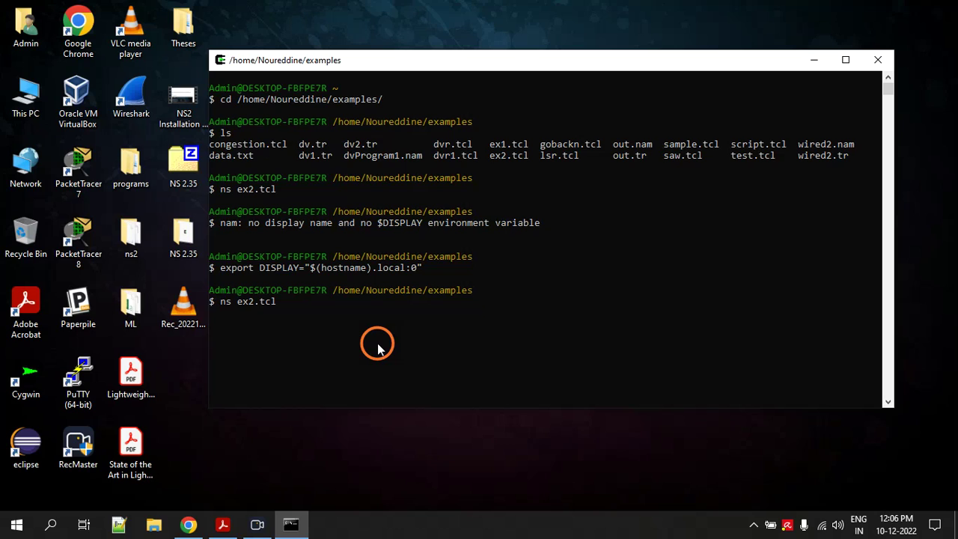
{"action": "key", "text": "Return"}
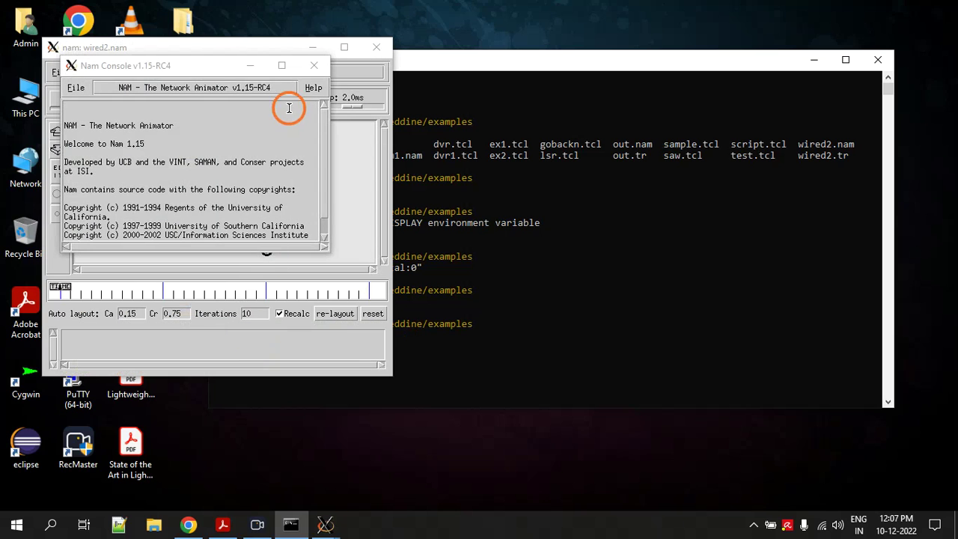
Step: Move the Nam Console aside, minimize the Cygwin terminal and maximize the nam: wired2.nam window
{"action": "left_click_drag", "start_coordinate": [175, 60], "coordinate": [669, 95]}
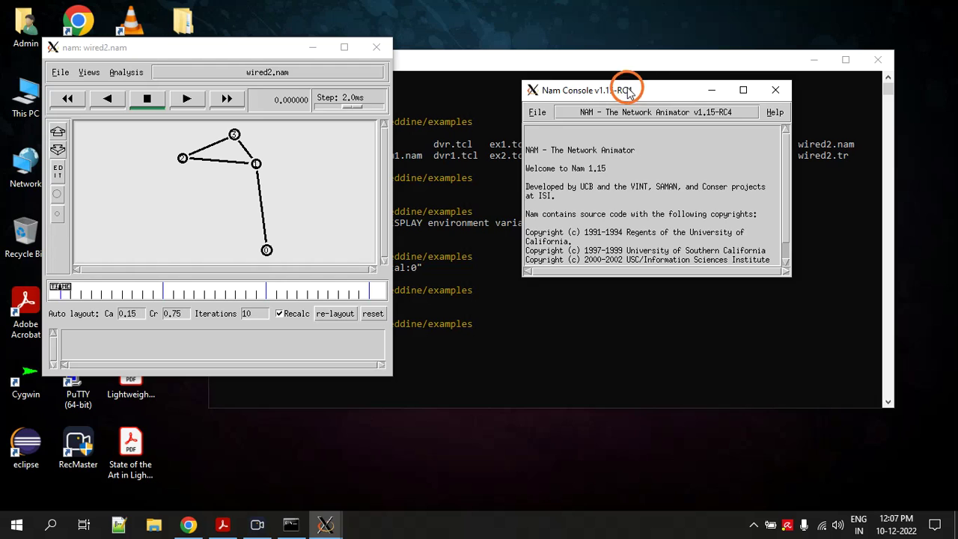
{"action": "left_click", "coordinate": [811, 58]}
{"action": "left_click_drag", "start_coordinate": [214, 48], "coordinate": [331, 49]}
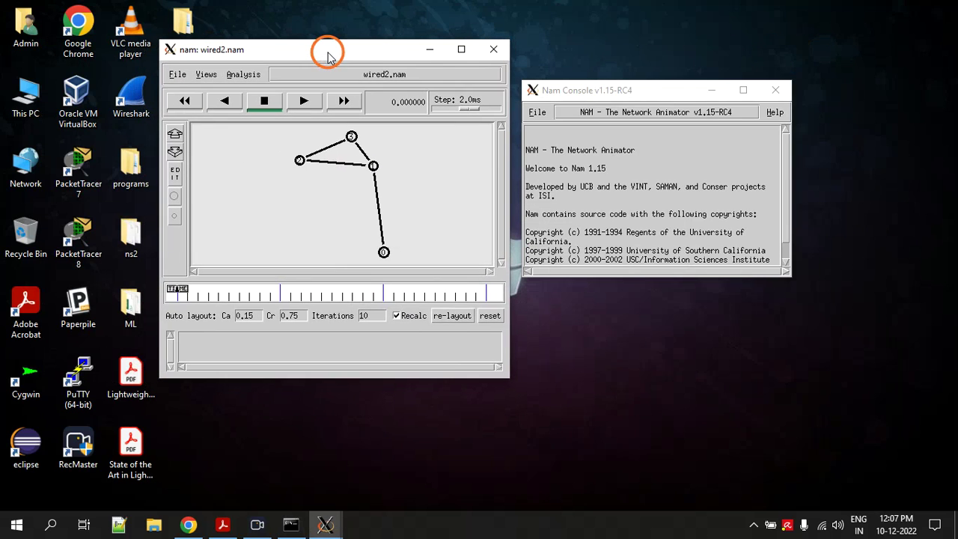
{"action": "left_click", "coordinate": [461, 49]}
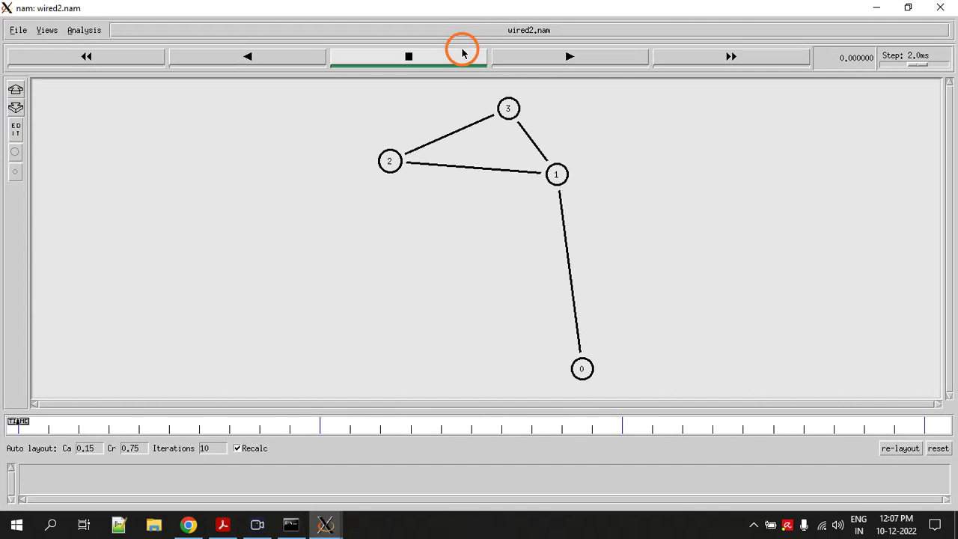
Step: Reset the wired2.nam auto layout repeatedly until the four network nodes are spread well apart
{"action": "left_click", "coordinate": [940, 448]}
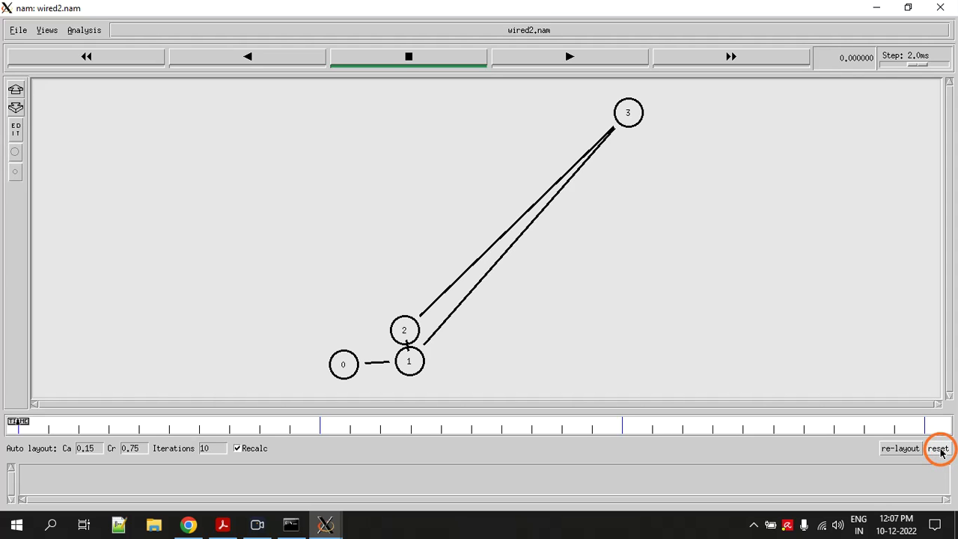
{"action": "left_click", "coordinate": [941, 449]}
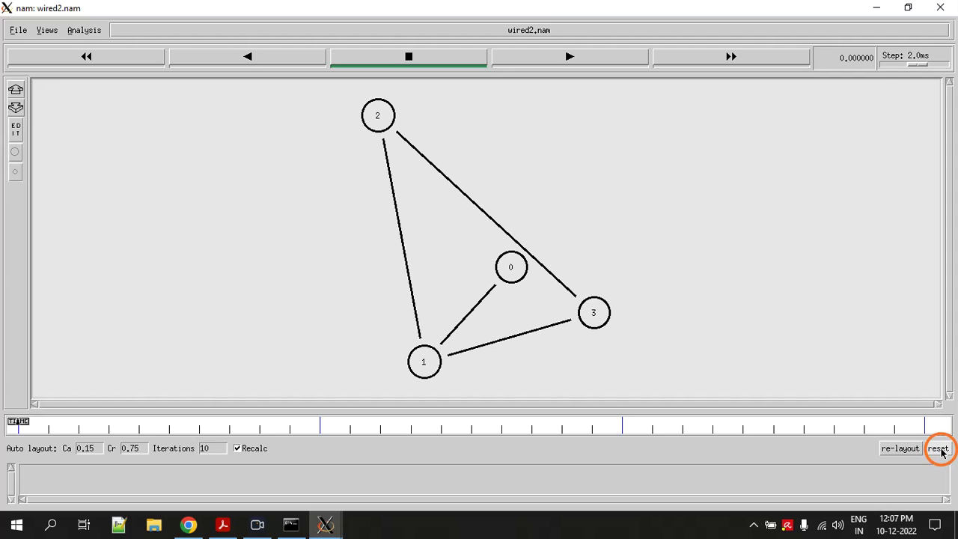
{"action": "left_click", "coordinate": [939, 449]}
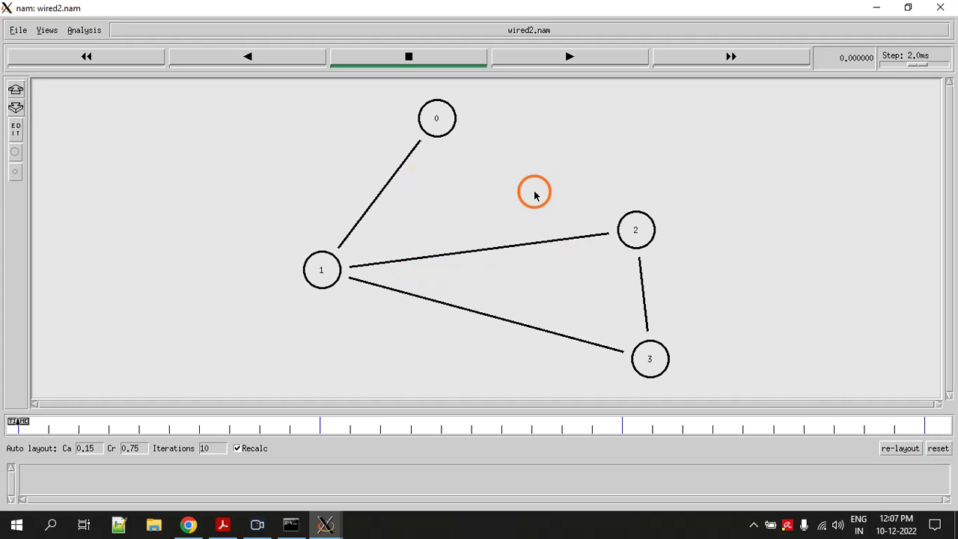
Step: Play the wired2.nam animation, skipping ahead to about 1 s and slowing the step to 10.0us, and close both nam windows
{"action": "left_click", "coordinate": [570, 59]}
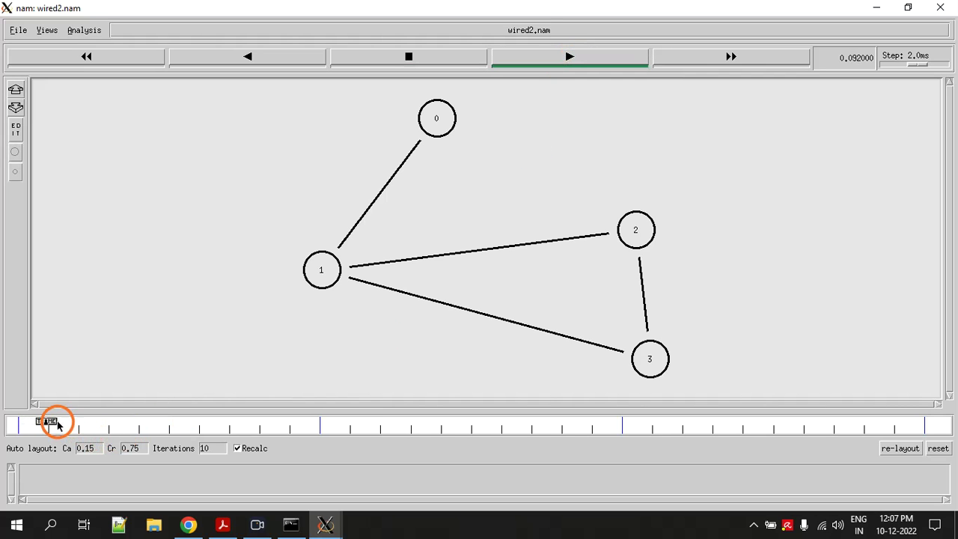
{"action": "mouse_move", "coordinate": [69, 425]}
{"action": "left_mouse_down"}
{"action": "mouse_move", "coordinate": [233, 437]}
{"action": "mouse_move", "coordinate": [331, 426]}
{"action": "left_mouse_up"}
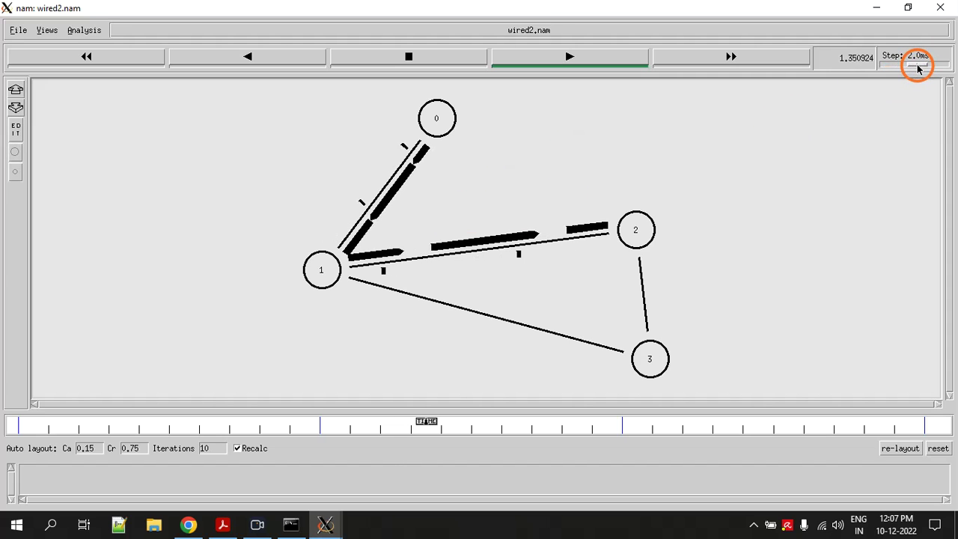
{"action": "left_click_drag", "start_coordinate": [918, 68], "coordinate": [899, 70]}
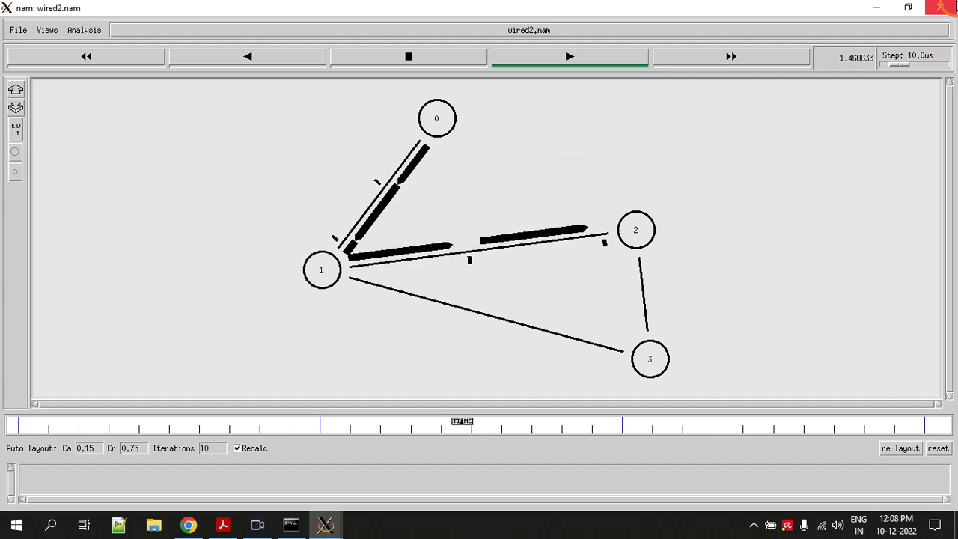
{"action": "left_click", "coordinate": [944, 8]}
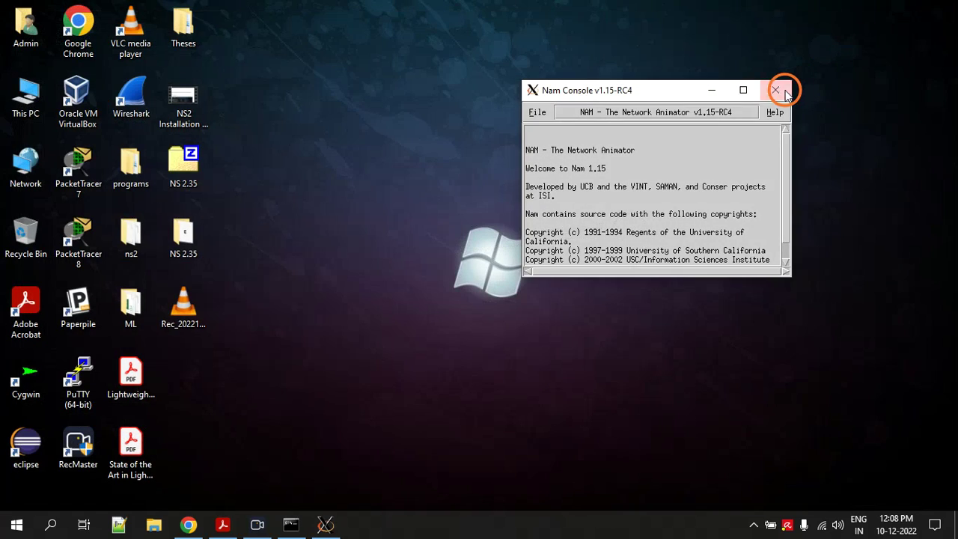
{"action": "left_click", "coordinate": [776, 89]}
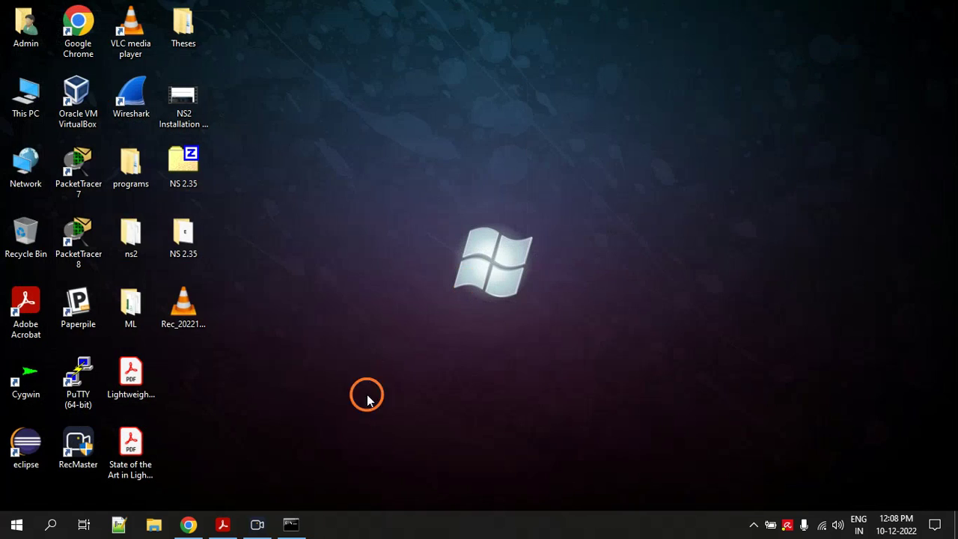
Step: Return to the PDF guide and examine the expected nam output, the closing installation note and the References
{"action": "left_click", "coordinate": [222, 524]}
{"action": "scroll", "coordinate": [251, 310], "scroll_direction": "down", "scroll_amount": 5}
{"action": "scroll", "coordinate": [367, 280], "scroll_direction": "down", "scroll_amount": 11}
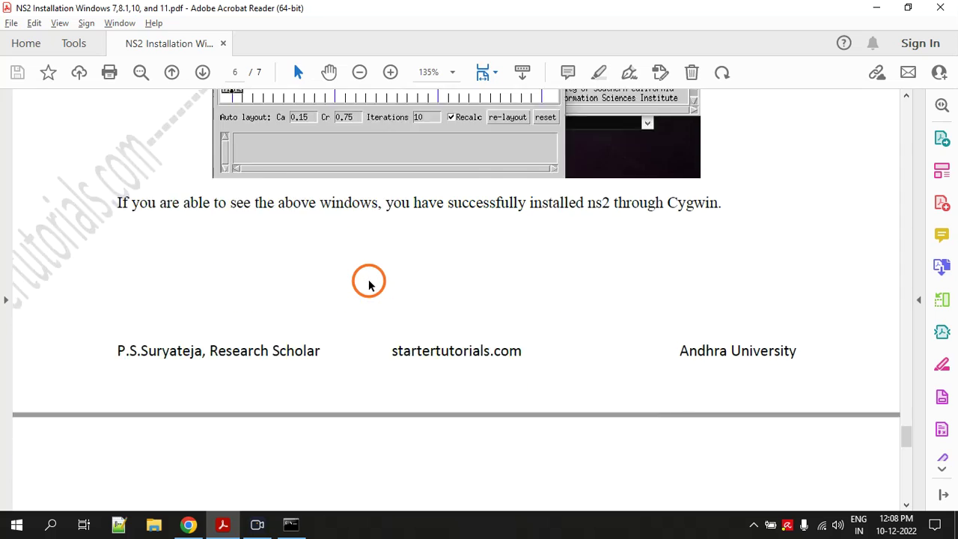
{"action": "scroll", "coordinate": [368, 284], "scroll_direction": "up", "scroll_amount": 6}
{"action": "scroll", "coordinate": [368, 284], "scroll_direction": "up", "scroll_amount": 3}
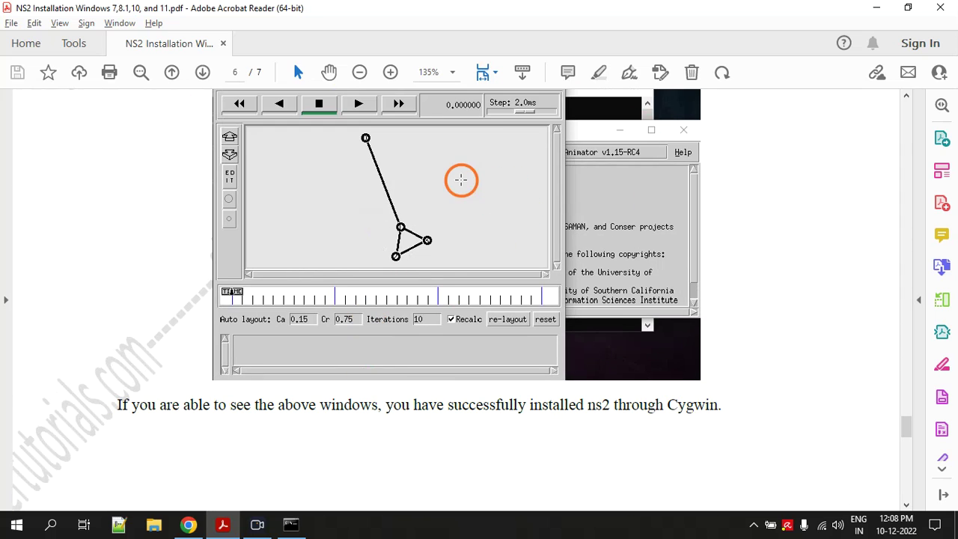
{"action": "scroll", "coordinate": [461, 204], "scroll_direction": "down", "scroll_amount": 14}
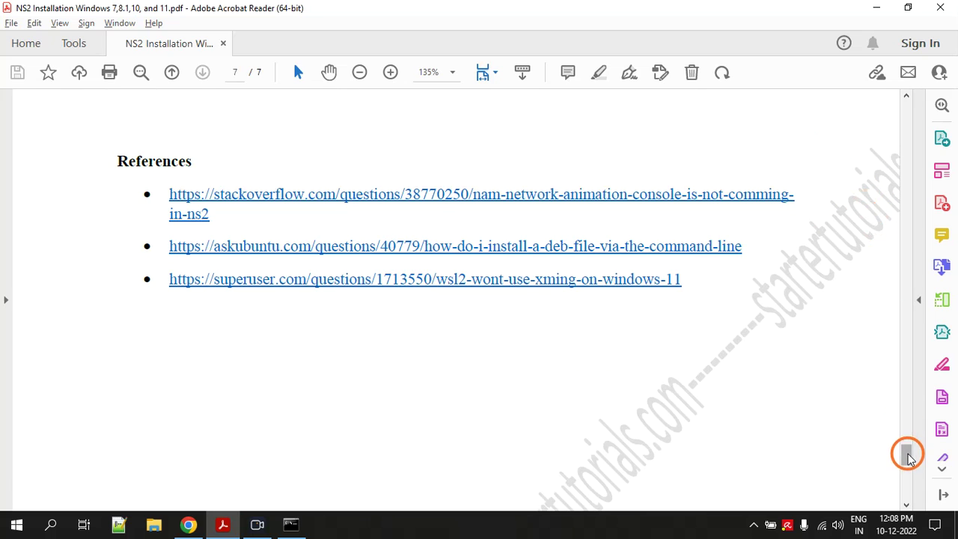
Step: Go back to the start of the guide and examine the supported Windows versions in the title, highlighting 11
{"action": "left_click_drag", "start_coordinate": [906, 453], "coordinate": [903, 102]}
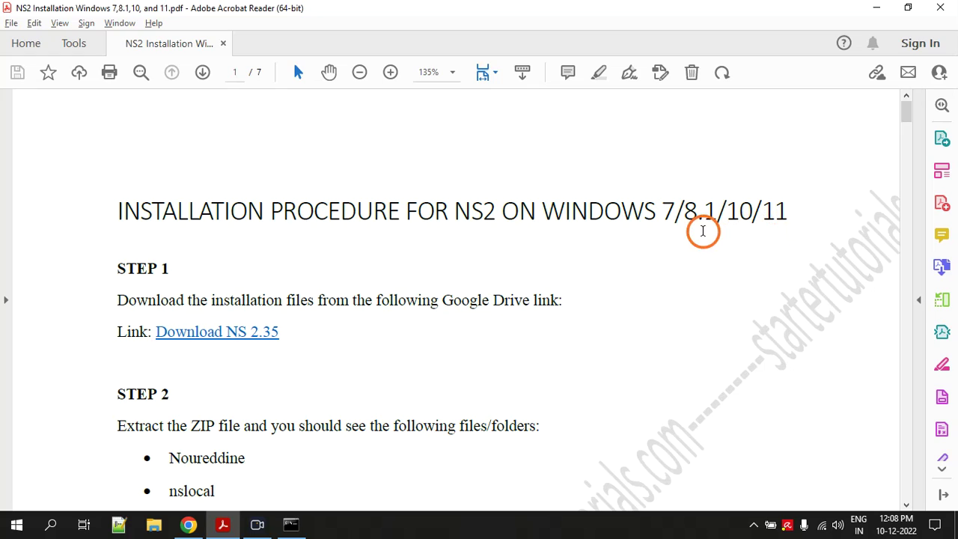
{"action": "left_click_drag", "start_coordinate": [684, 213], "coordinate": [752, 212]}
{"action": "left_click", "coordinate": [671, 209]}
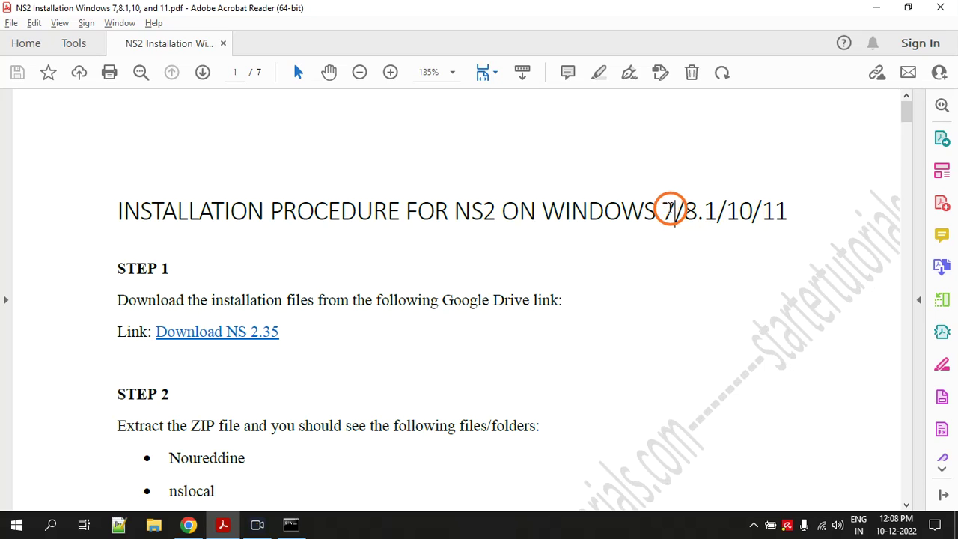
{"action": "left_click_drag", "start_coordinate": [671, 209], "coordinate": [663, 208]}
{"action": "left_click_drag", "start_coordinate": [758, 214], "coordinate": [785, 214]}
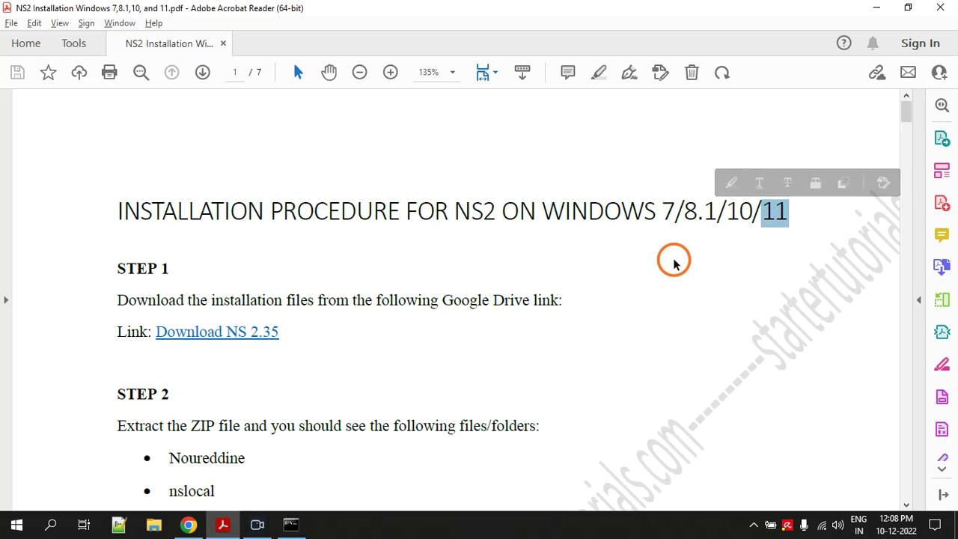
{"action": "key", "text": "Right"}
{"action": "left_click_drag", "start_coordinate": [760, 212], "coordinate": [787, 209]}
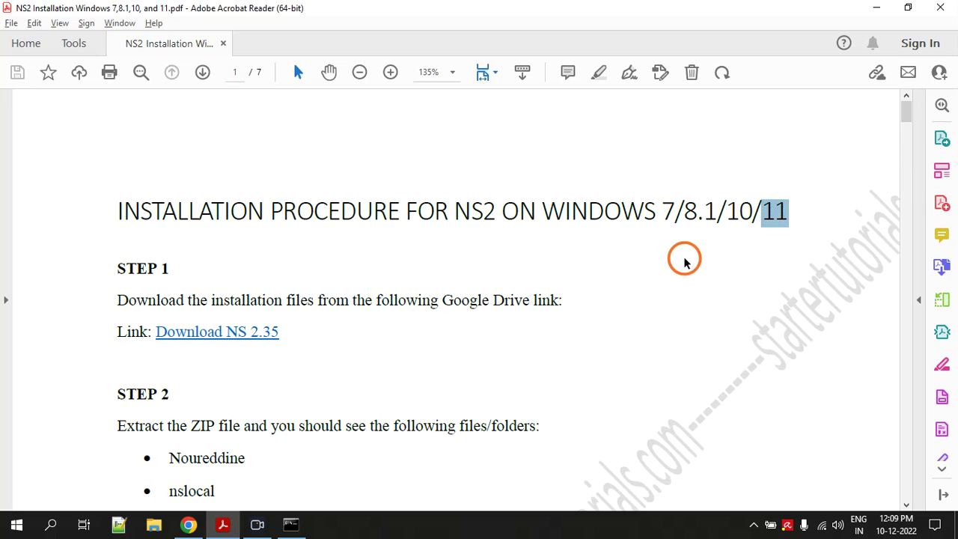
{"action": "key", "text": "Right"}
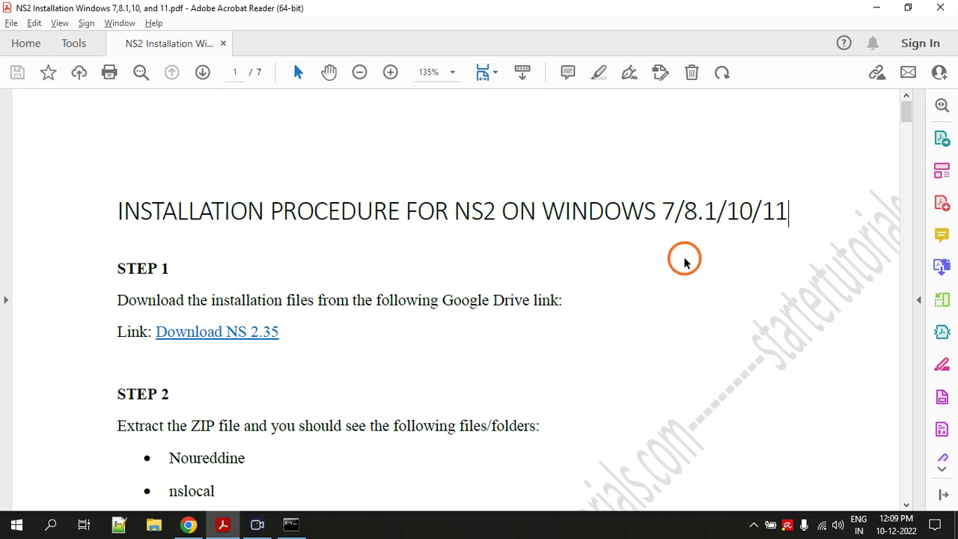
{"action": "scroll", "coordinate": [596, 258], "scroll_direction": "down", "scroll_amount": 3}
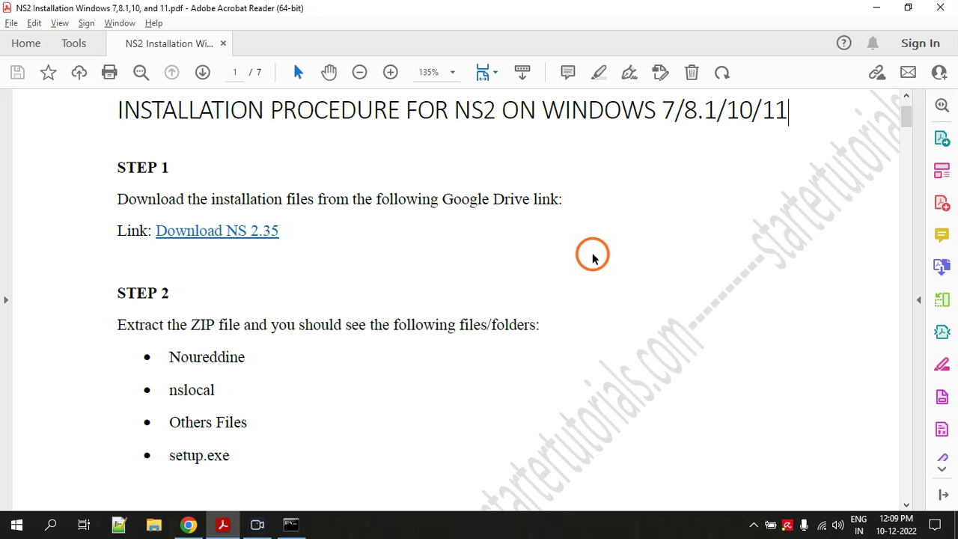
{"action": "scroll", "coordinate": [523, 263], "scroll_direction": "down", "scroll_amount": 1}
{"action": "scroll", "coordinate": [525, 263], "scroll_direction": "down", "scroll_amount": 8}
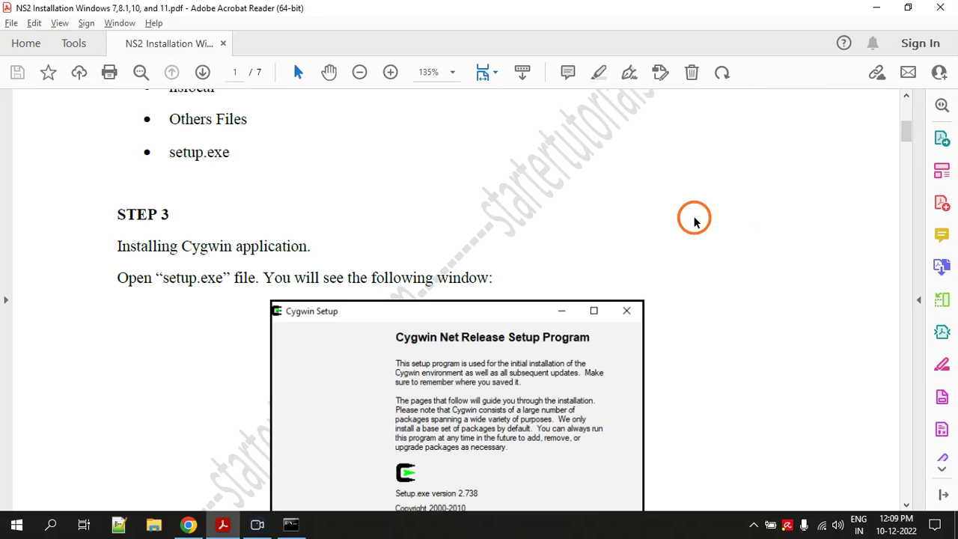
{"action": "scroll", "coordinate": [690, 217], "scroll_direction": "up", "scroll_amount": 2}
{"action": "scroll", "coordinate": [692, 218], "scroll_direction": "up", "scroll_amount": 3}
{"action": "scroll", "coordinate": [692, 227], "scroll_direction": "up", "scroll_amount": 5}
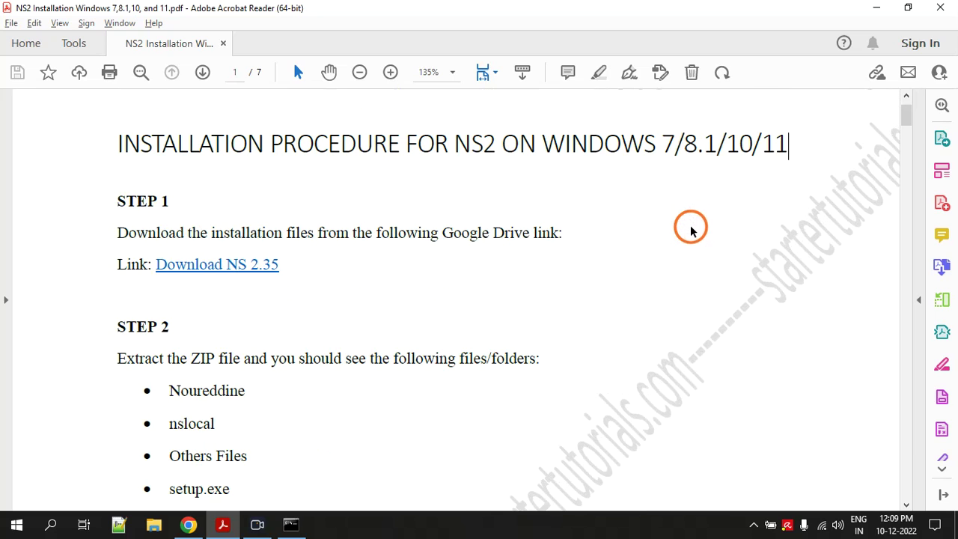